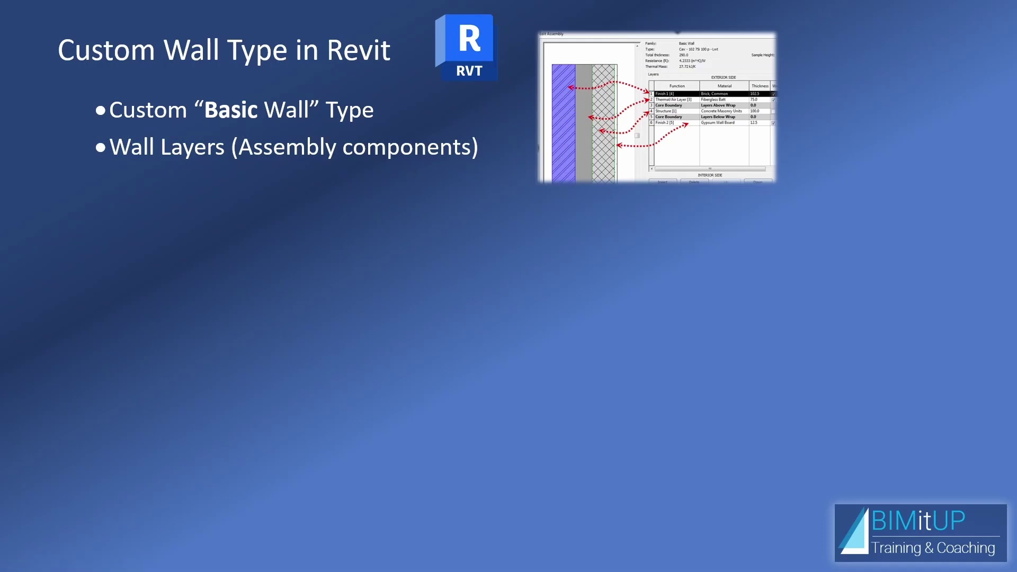
# - Reveal the '1. CMU Blocks' bullet and block picture, then advance to the CMU Blocks slide
pyautogui.press('Right')
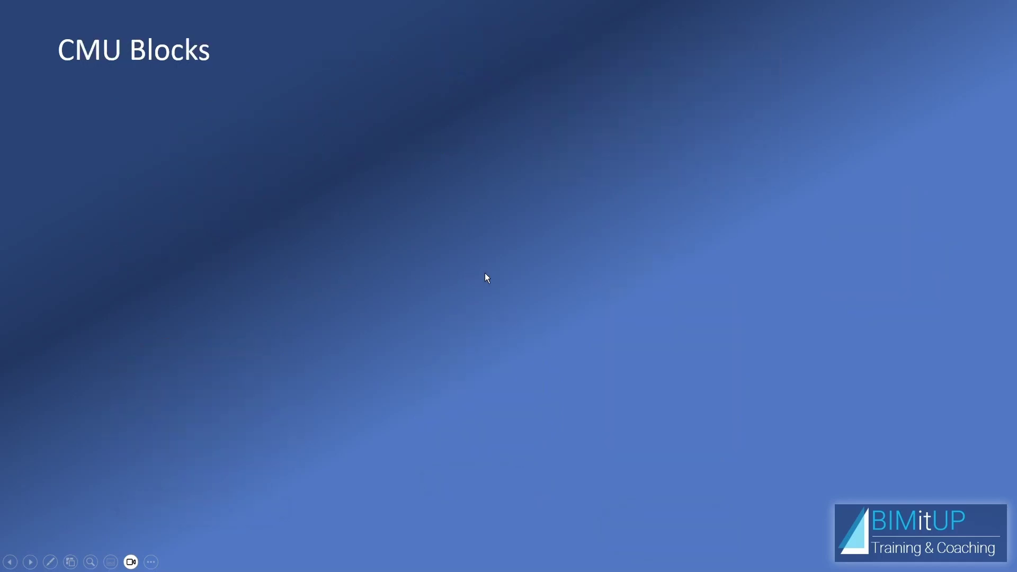
pyautogui.press('Right')
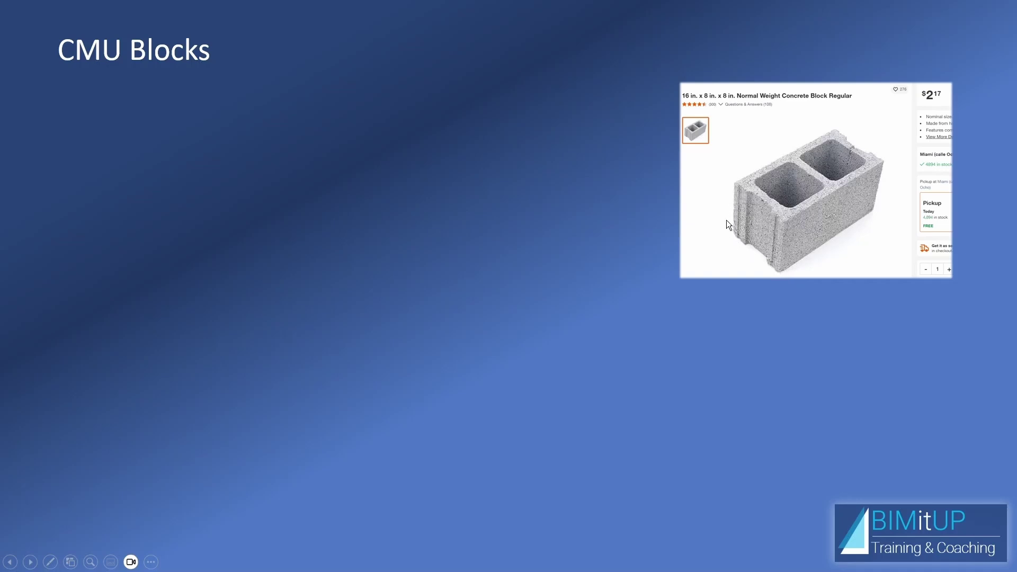
# - Bring in the NCMA TEK banner, typical CMU sizes figure, block image and its dimension labels
pyautogui.click(654, 218)
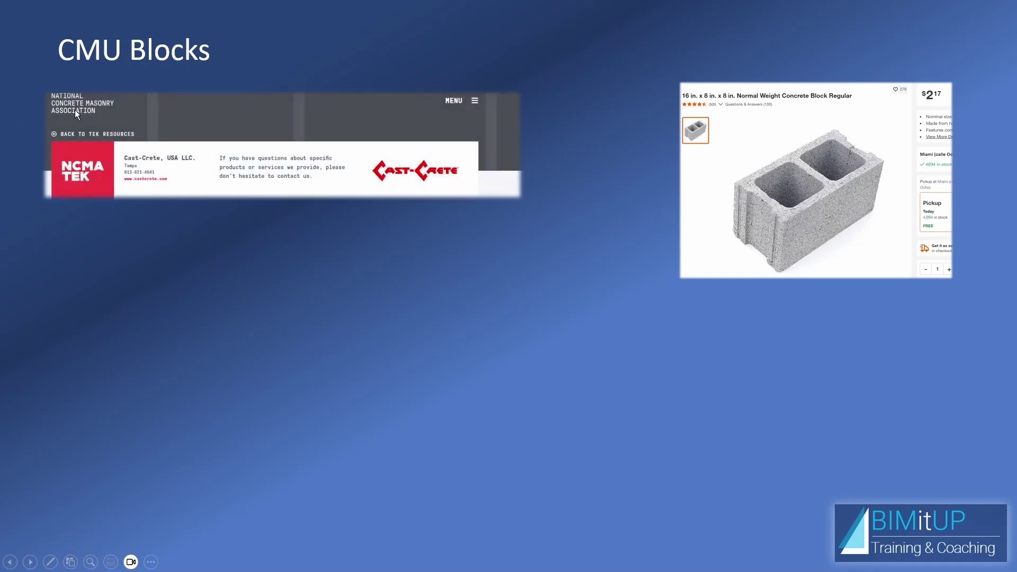
pyautogui.click(81, 169)
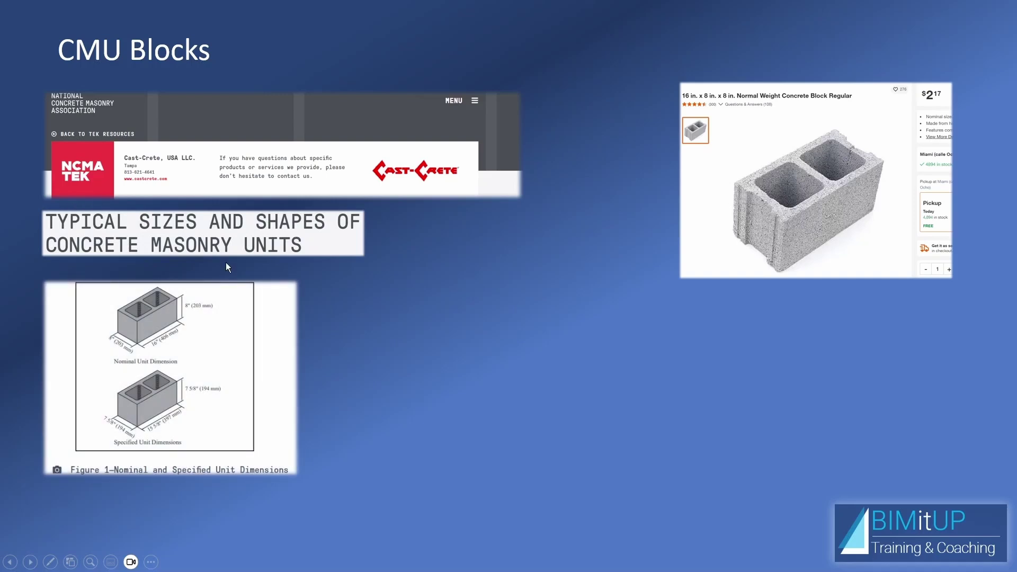
pyautogui.click(528, 244)
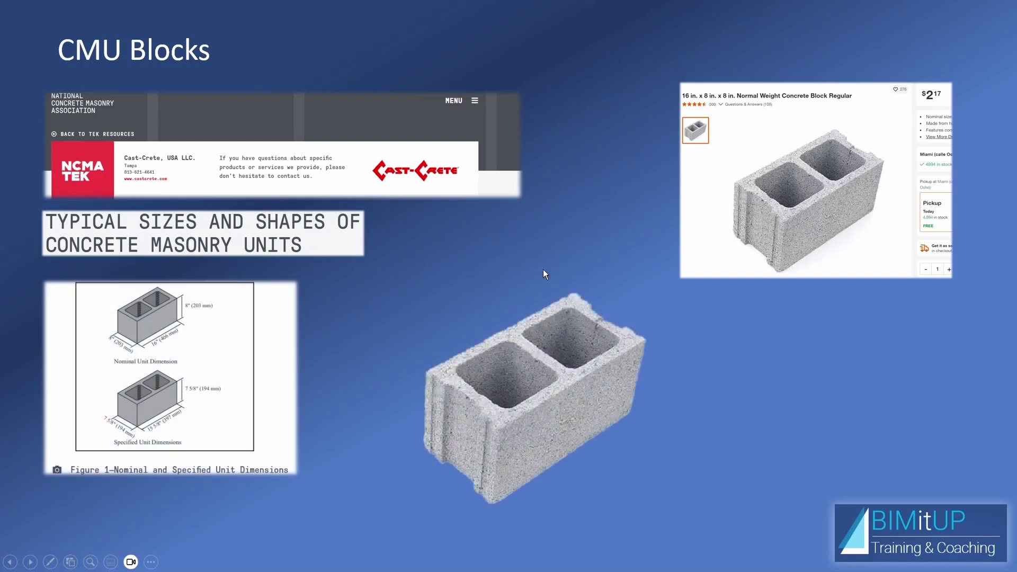
pyautogui.click(564, 259)
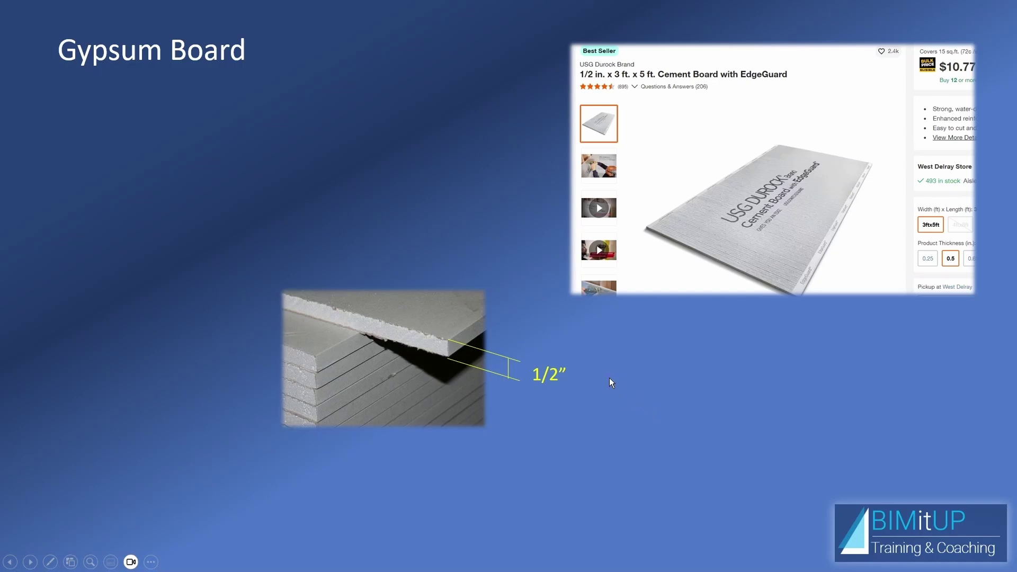
# - Advance past the Gypsum Board slide to the blank Laundry Wall Assembly slide
pyautogui.click(627, 392)
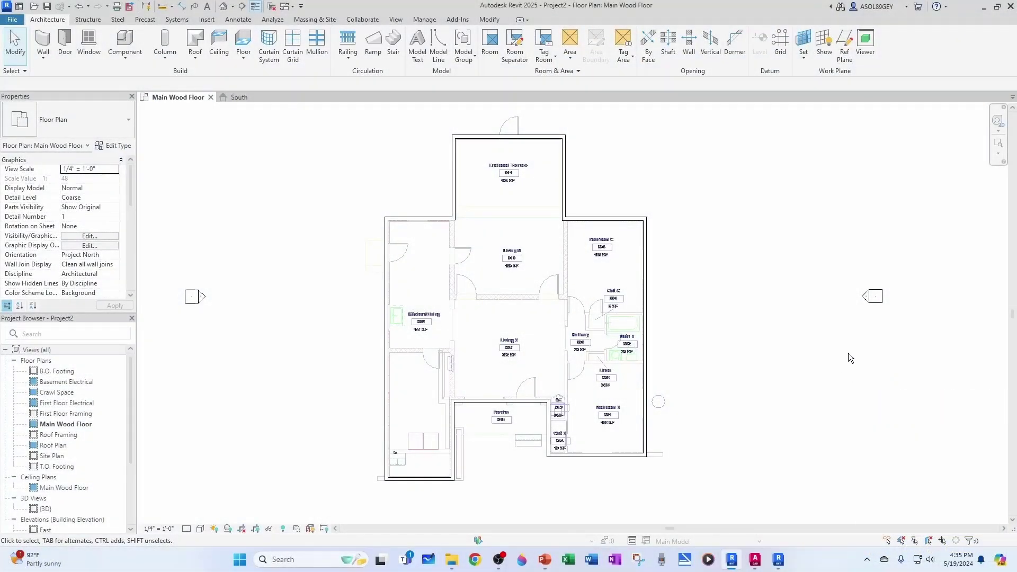
# - Select the house's west exterior Generic - 6" wall to check it, then clear the selection
pyautogui.scroll(6, 357, 360)
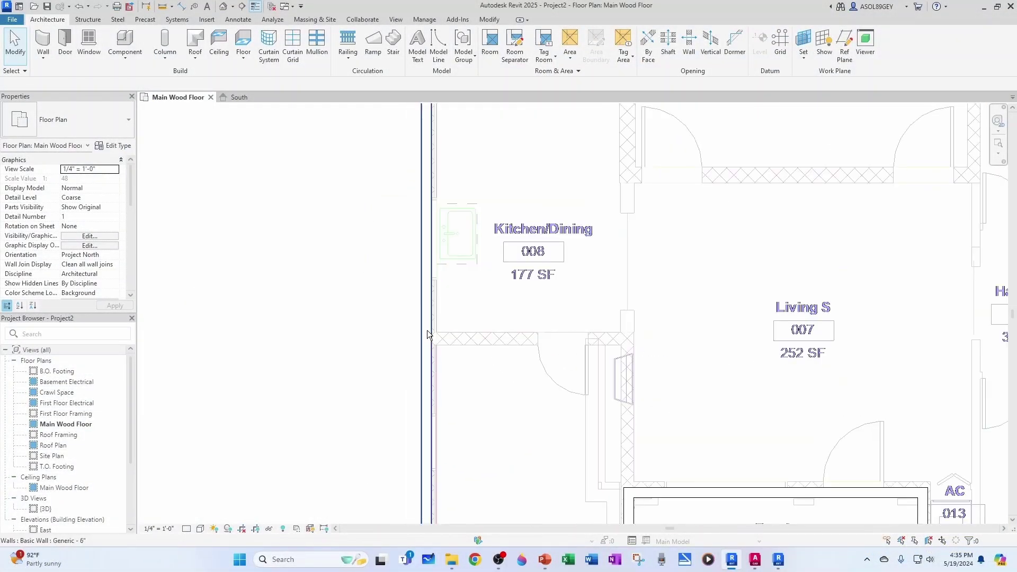
pyautogui.click(427, 333)
pyautogui.scroll(-5, 434, 360)
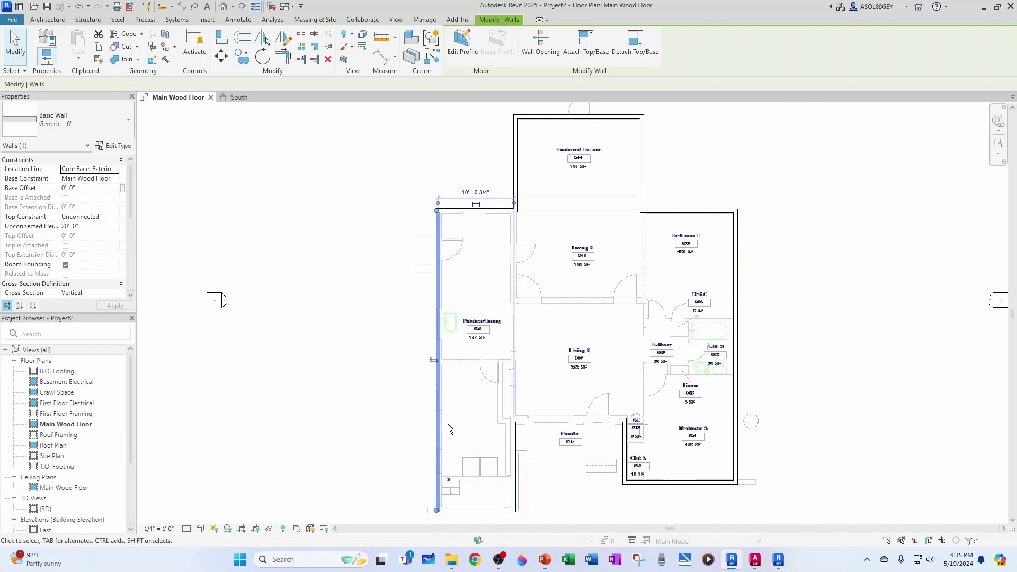
pyautogui.scroll(5, 453, 328)
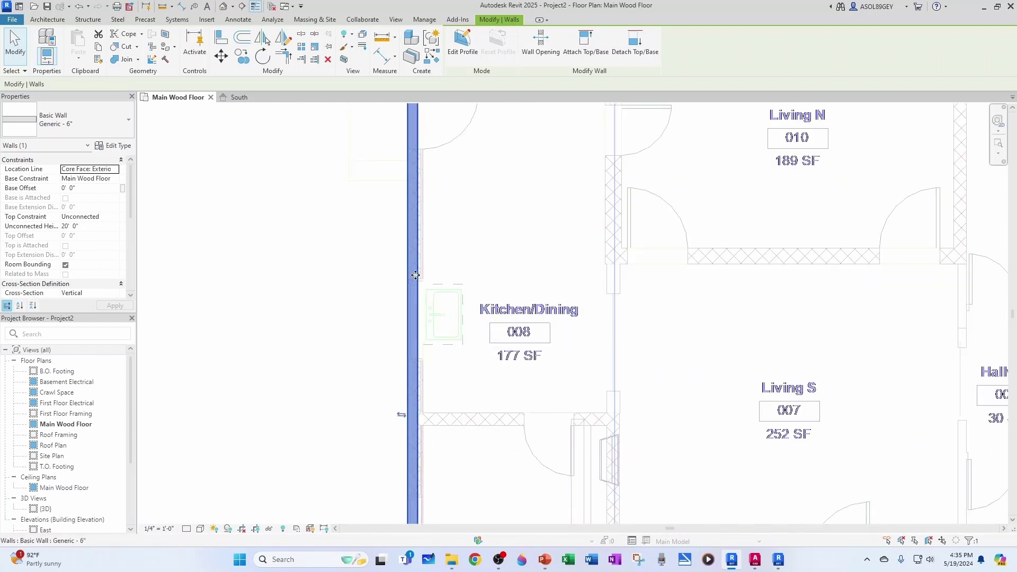
pyautogui.scroll(-5, 424, 276)
pyautogui.scroll(4, 436, 392)
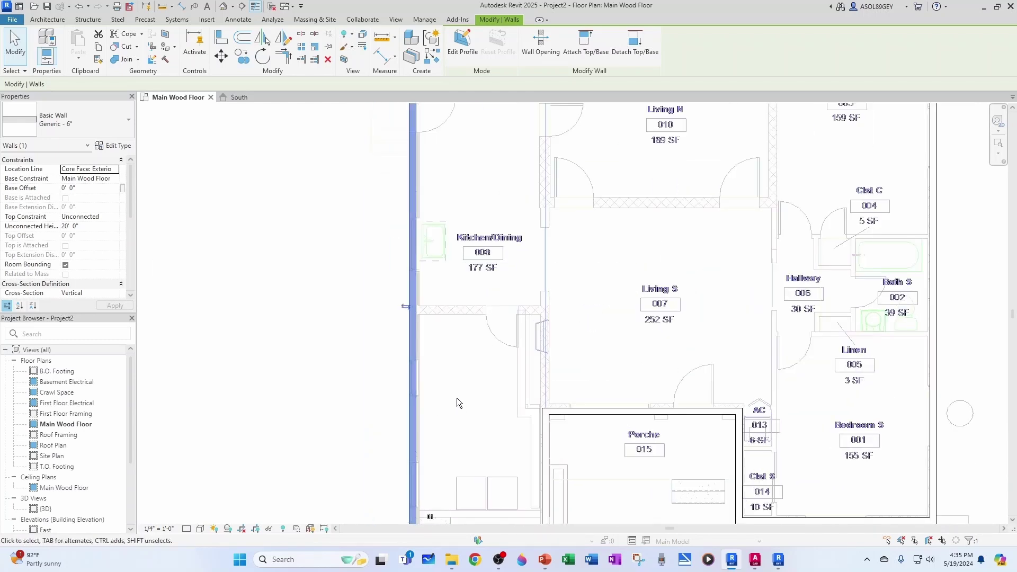
pyautogui.press('Escape')
pyautogui.scroll(5, 382, 295)
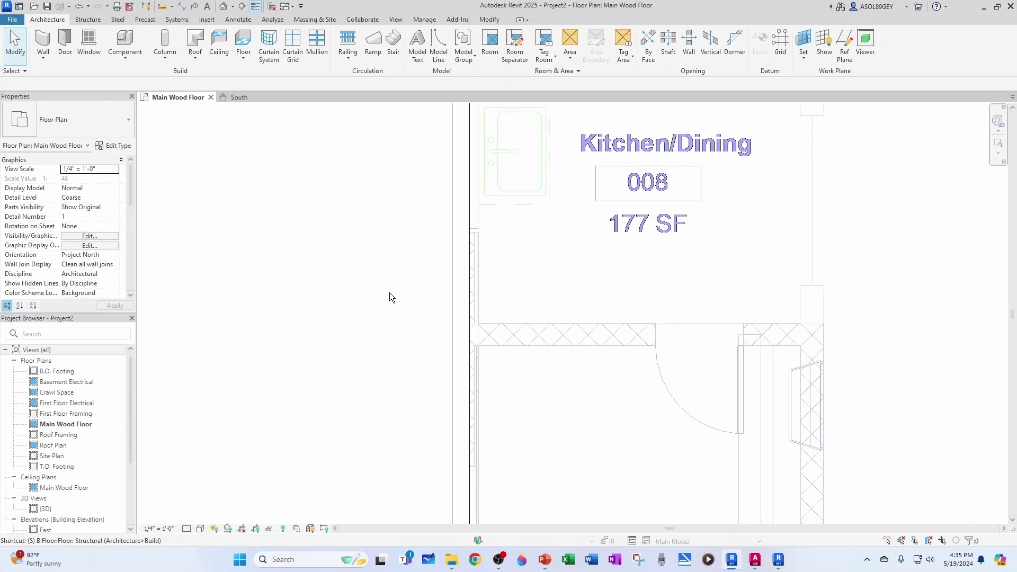
# - Split the left wall with SL at the Kitchen/Dining junction and select its lower segment
pyautogui.press('s')
pyautogui.press('l')
pyautogui.scroll(2, 392, 296)
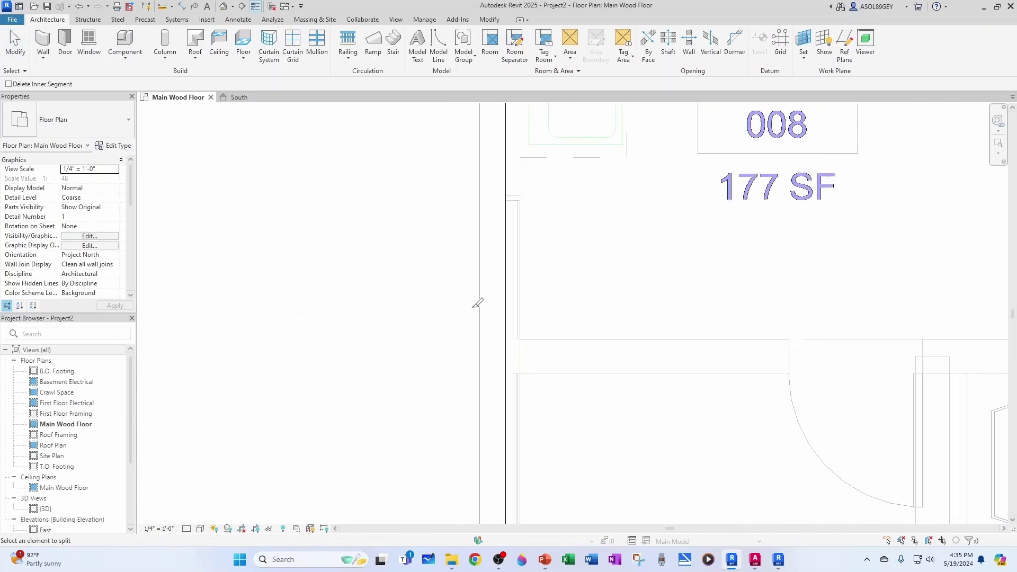
pyautogui.click(506, 336)
pyautogui.press('Escape')
pyautogui.scroll(-1, 395, 306)
pyautogui.scroll(-5, 396, 306)
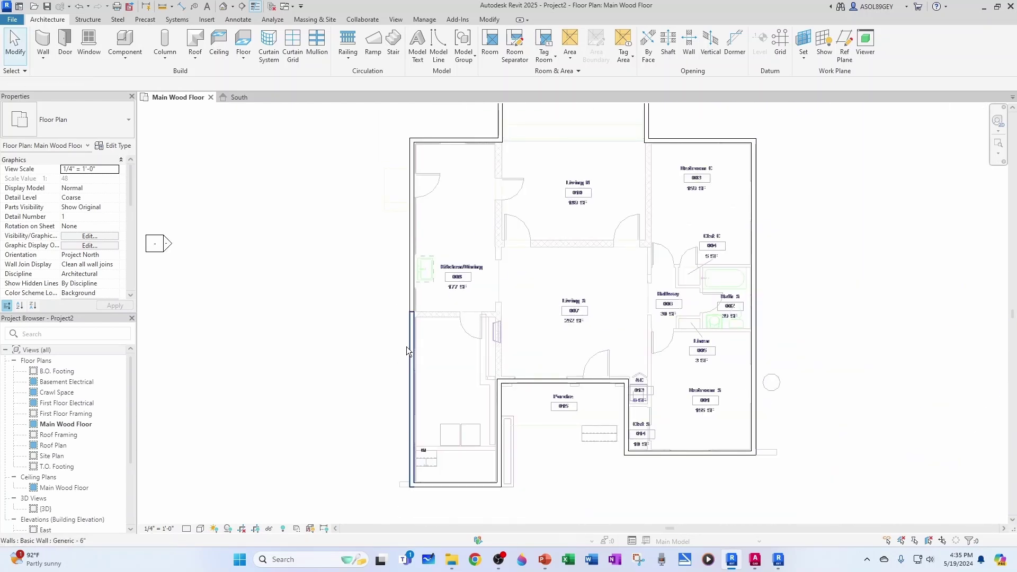
pyautogui.click(406, 347)
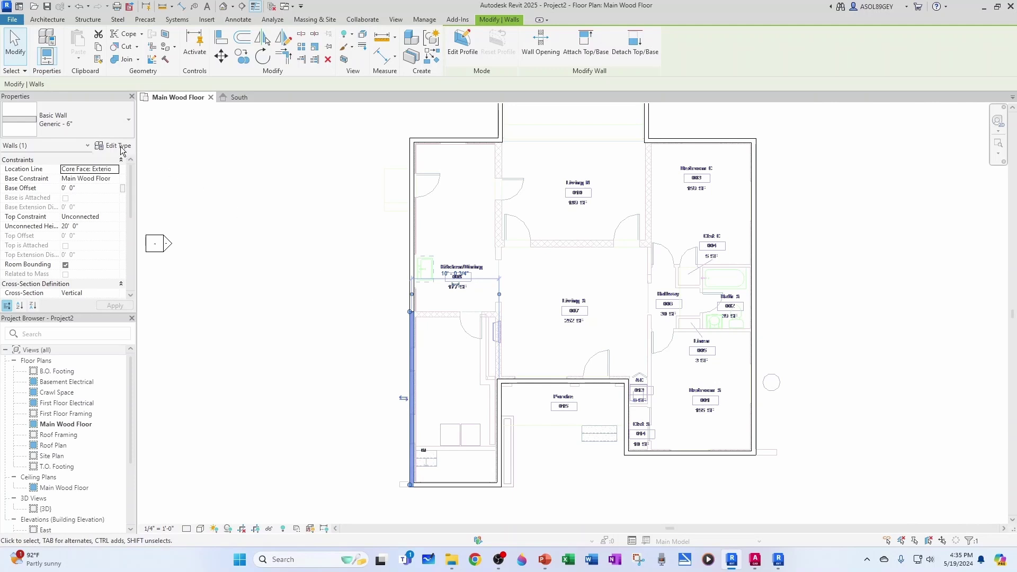
# - Duplicate the Generic - 6" wall type as 'Exterior - Laundry' for the lower segment
pyautogui.click(114, 146)
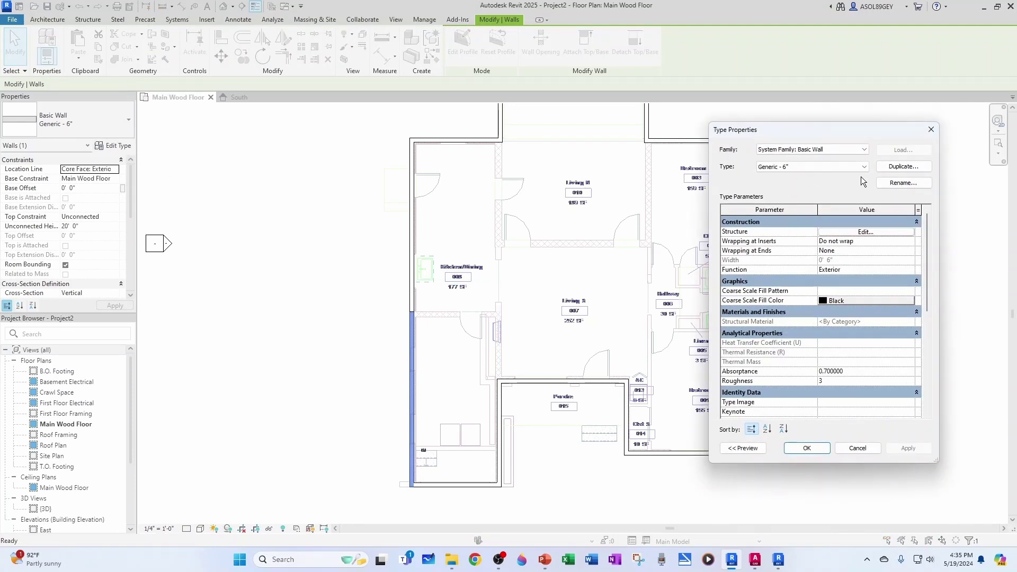
pyautogui.click(885, 168)
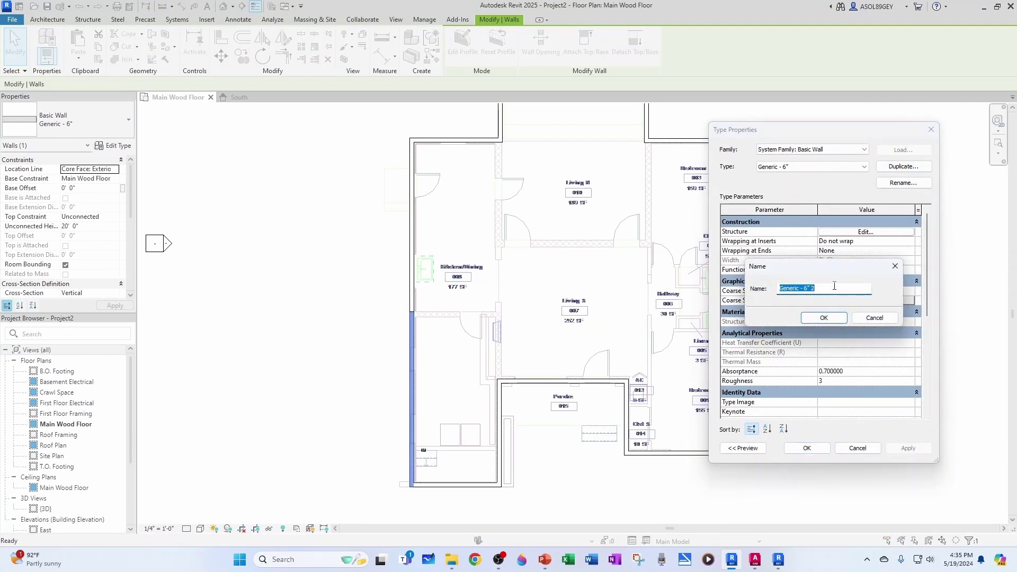
pyautogui.press('BackSpace')
pyautogui.write('Exterior - Laundry')
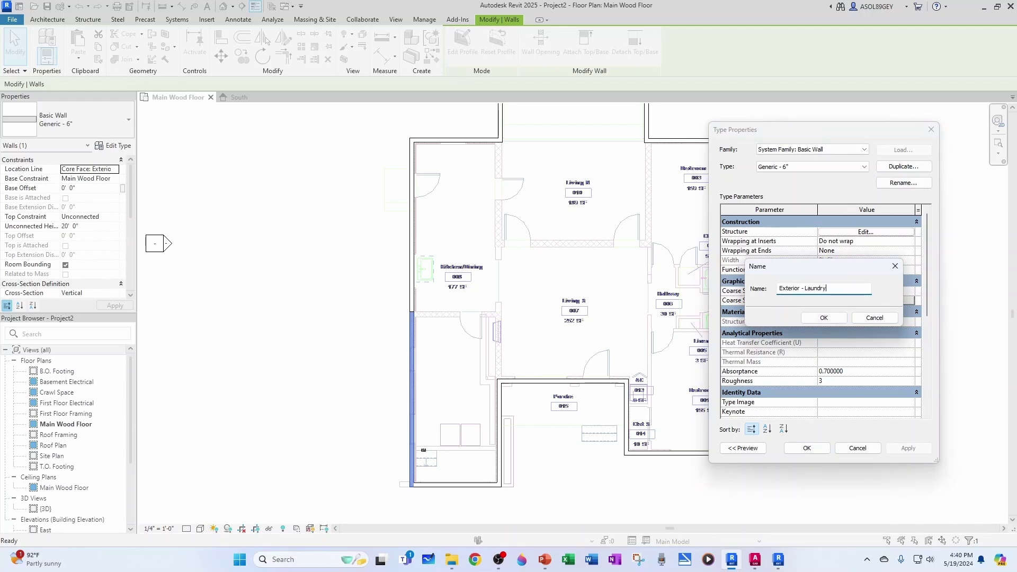
pyautogui.click(828, 318)
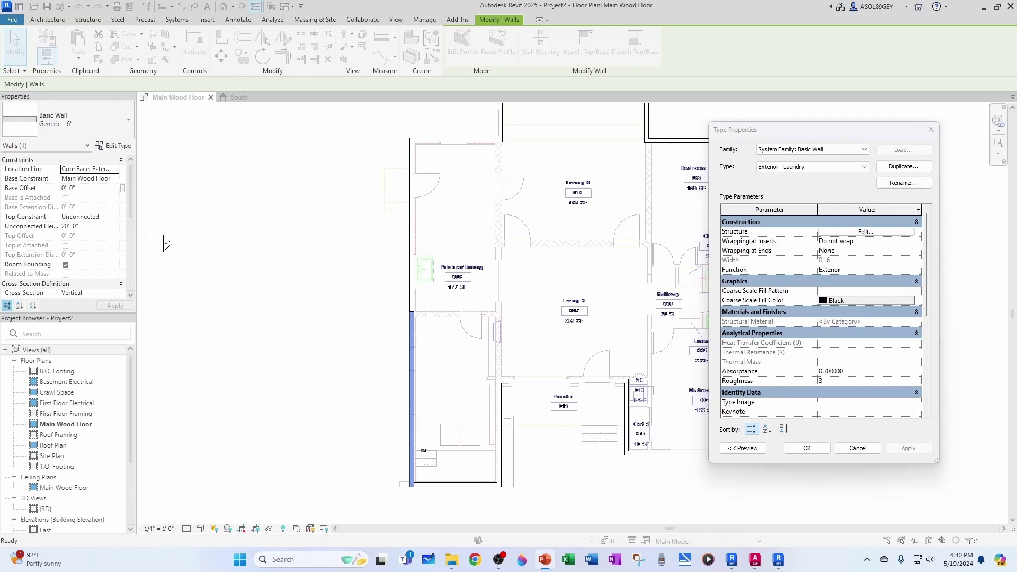
# - Open the Exterior - Laundry structure with a Section: Modify type preview at 1' 0" sample height
pyautogui.click(840, 231)
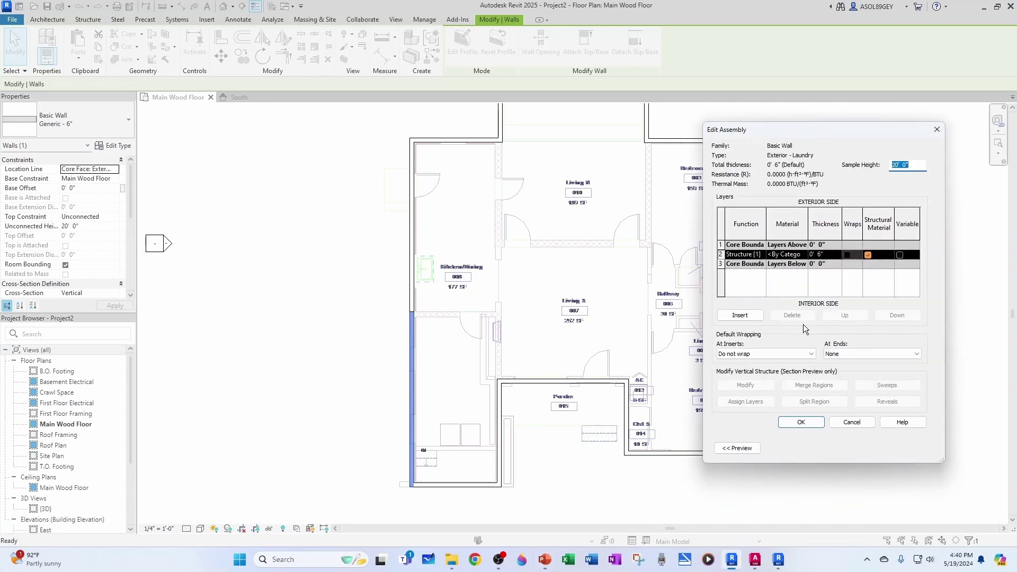
pyautogui.click(739, 449)
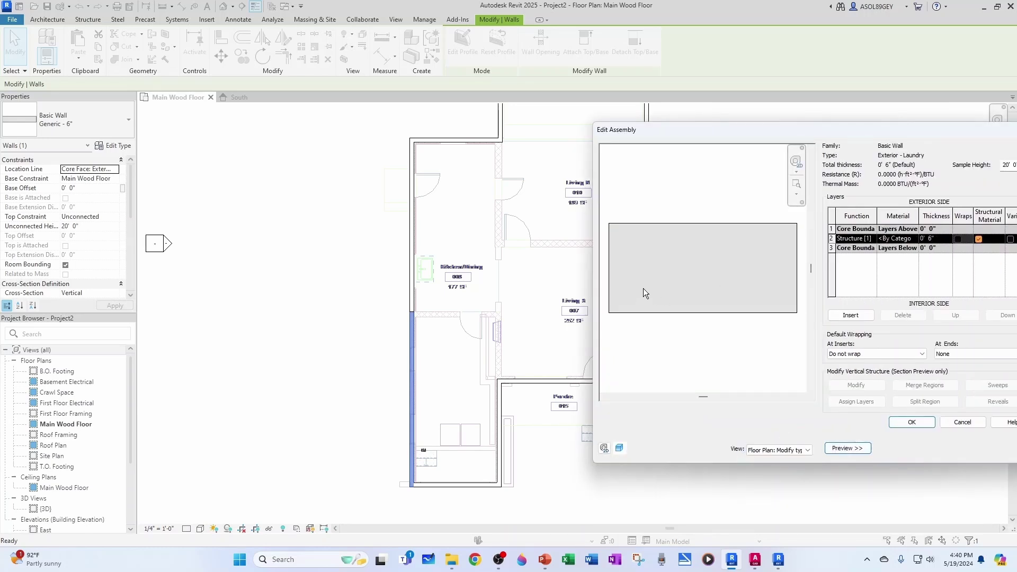
pyautogui.moveTo(828, 133); pyautogui.dragTo(681, 136)
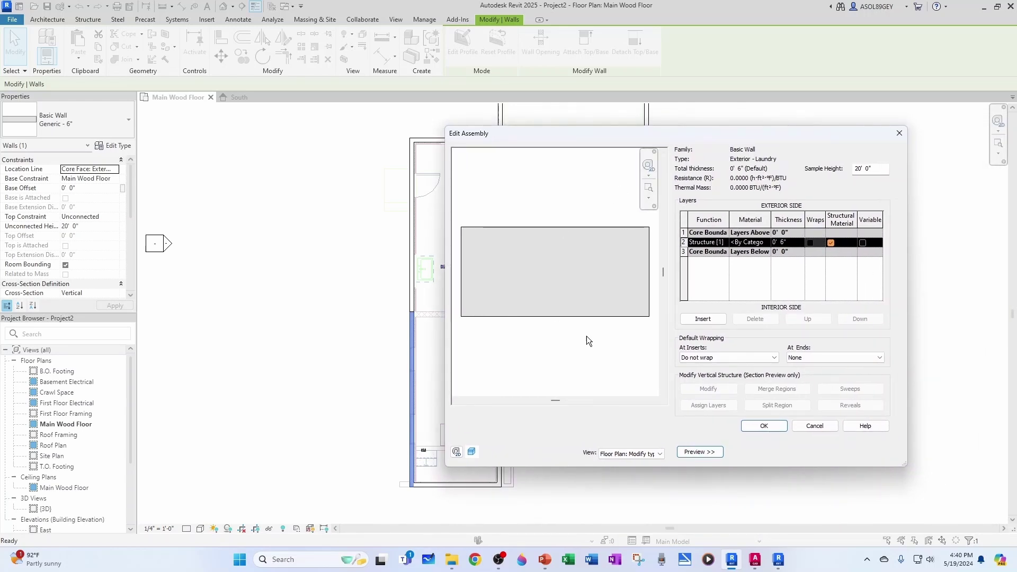
pyautogui.click(659, 455)
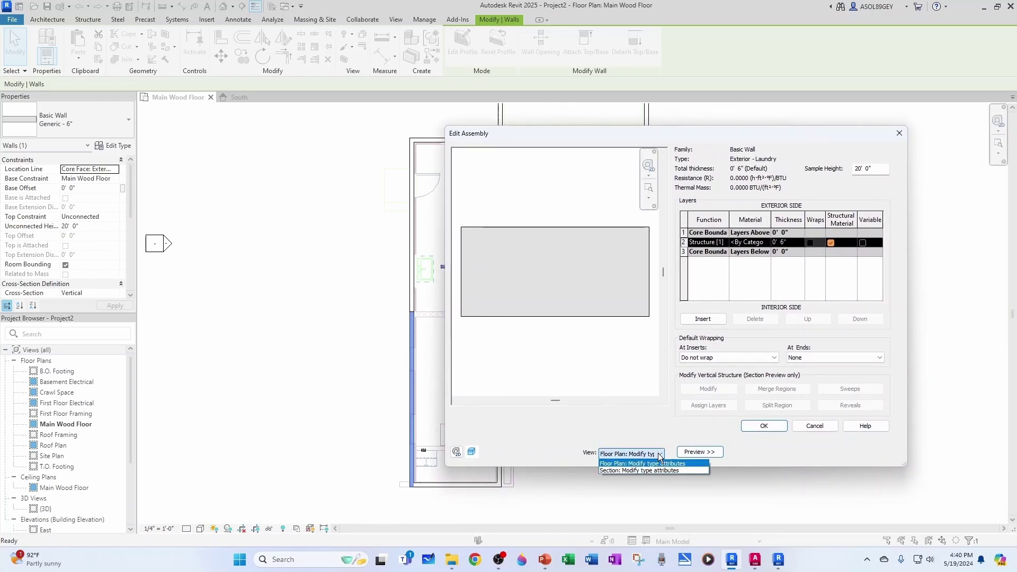
pyautogui.click(644, 469)
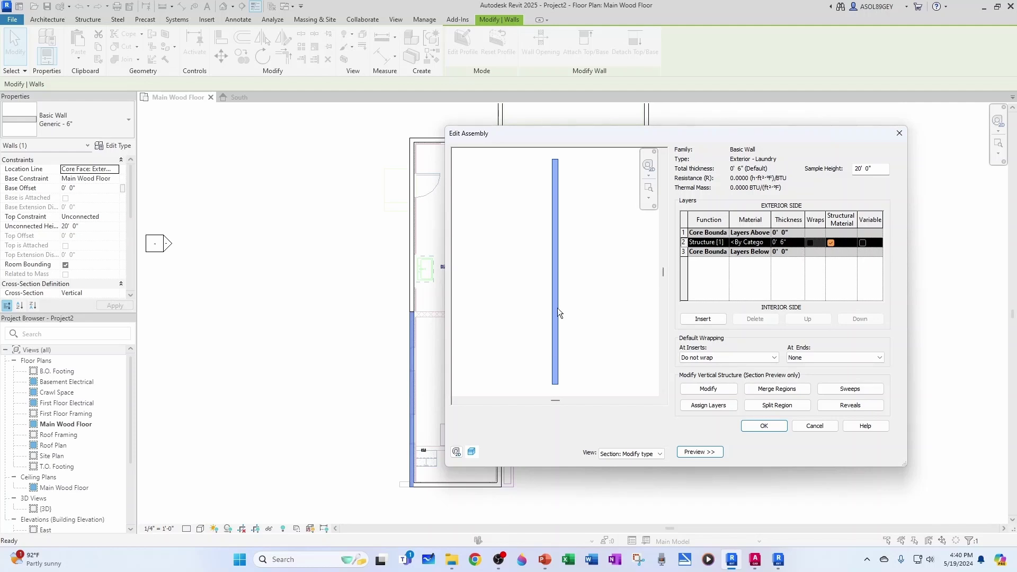
pyautogui.moveTo(879, 169); pyautogui.dragTo(846, 170)
pyautogui.press('Return')
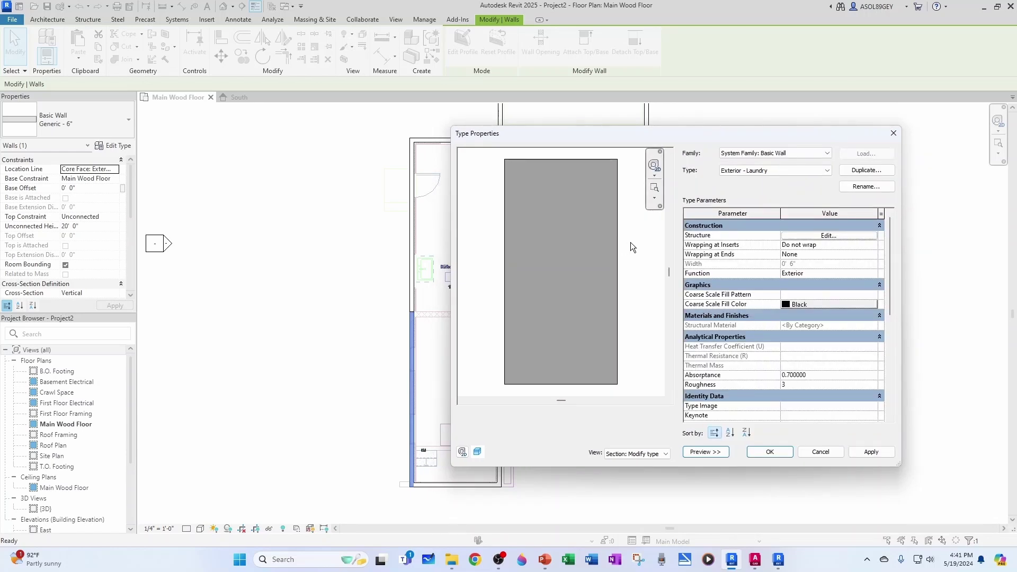
pyautogui.click(810, 236)
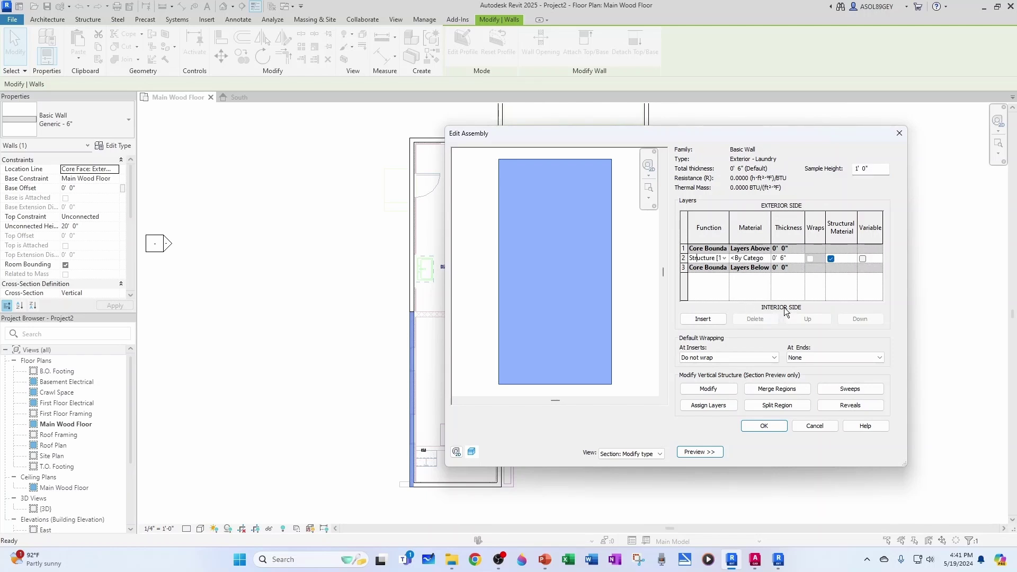
# - Insert a new 1" structure layer into the Exterior - Laundry assembly
pyautogui.doubleClick(717, 259)
pyautogui.click(698, 259)
pyautogui.click(702, 319)
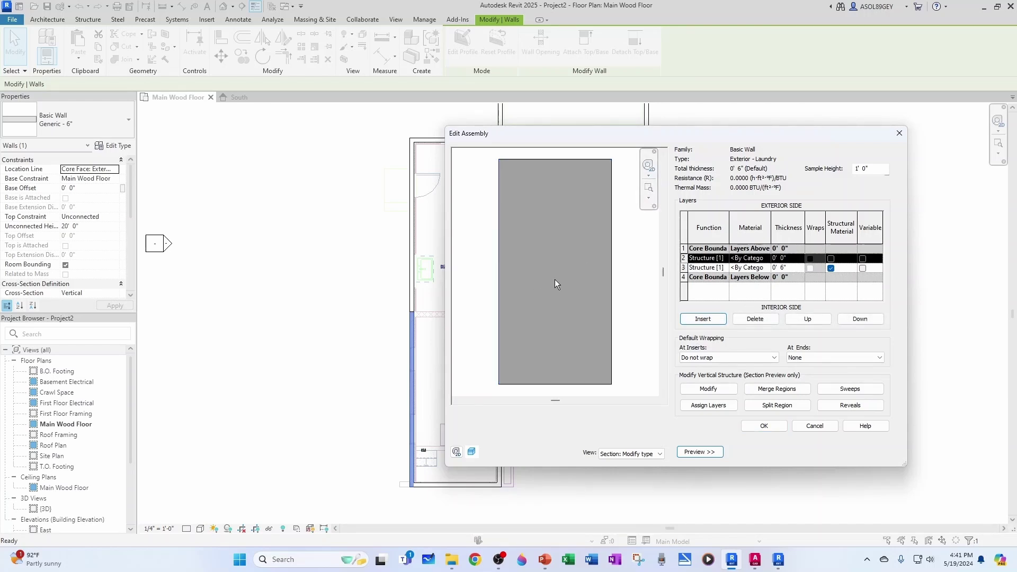
pyautogui.click(781, 260)
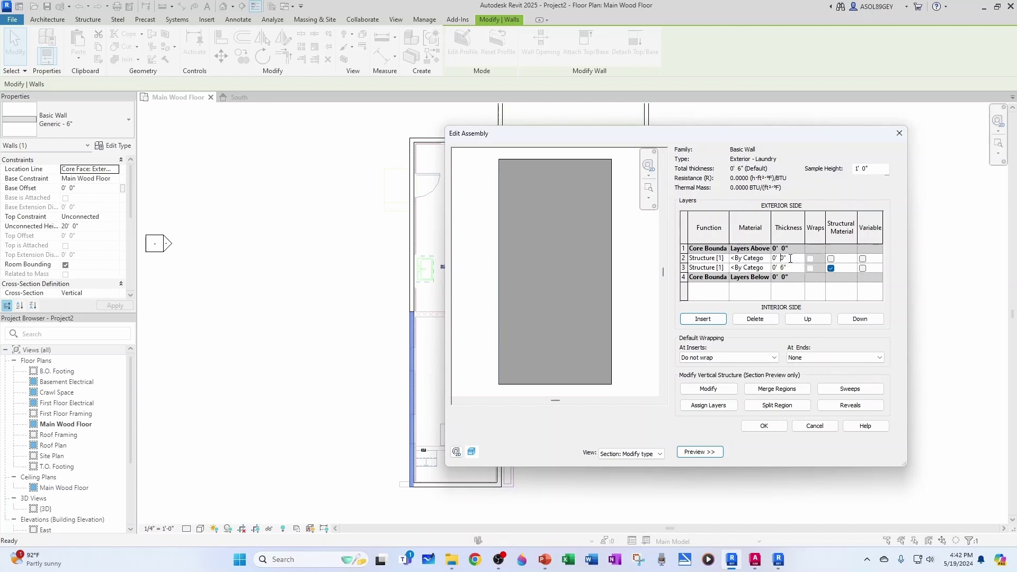
pyautogui.moveTo(790, 258); pyautogui.dragTo(771, 260)
pyautogui.write('1')
pyautogui.click(716, 258)
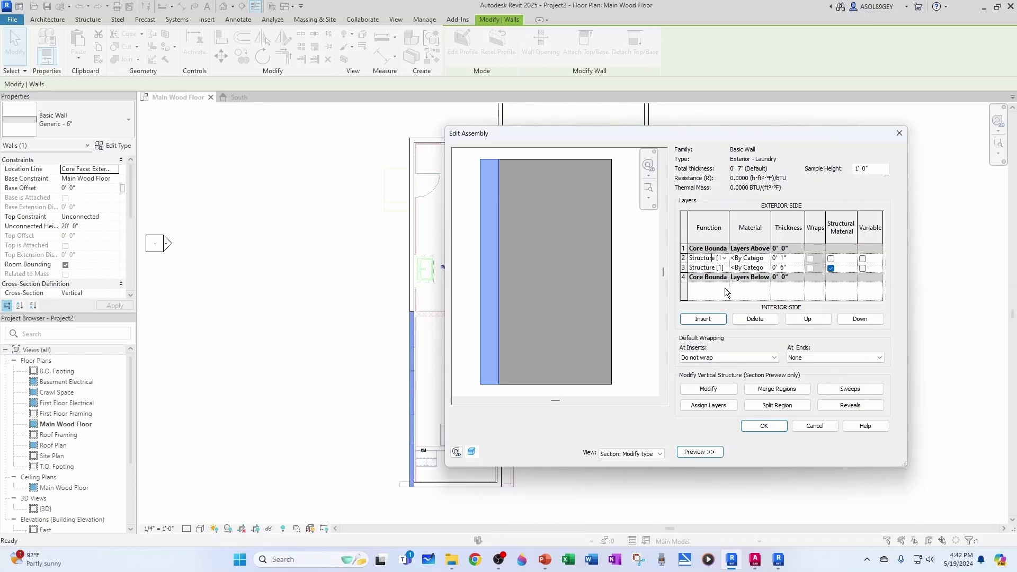
# - Move the 1" layer below the 6" layer onto the interior side
pyautogui.click(703, 268)
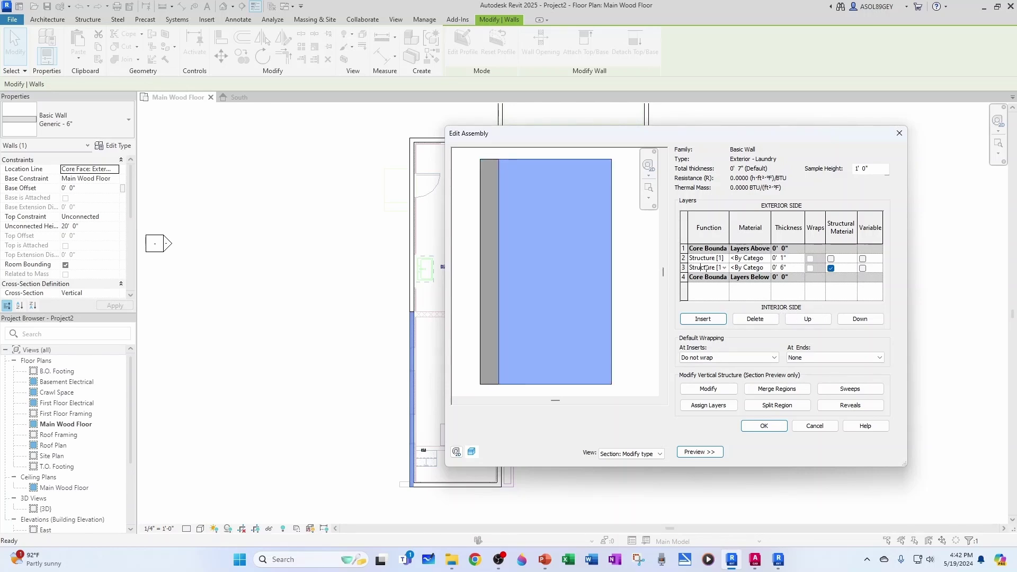
pyautogui.click(712, 259)
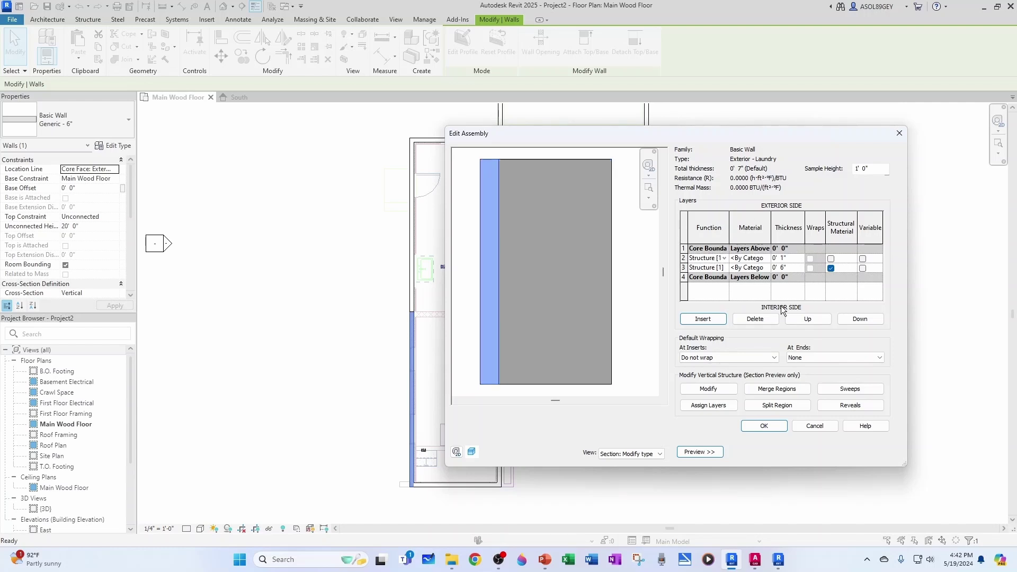
pyautogui.click(860, 319)
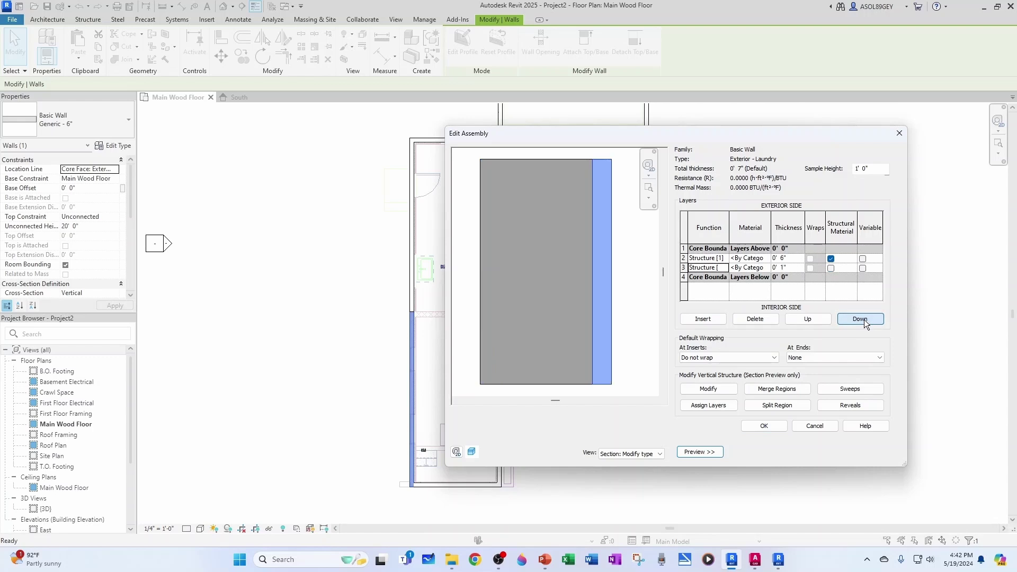
pyautogui.click(705, 259)
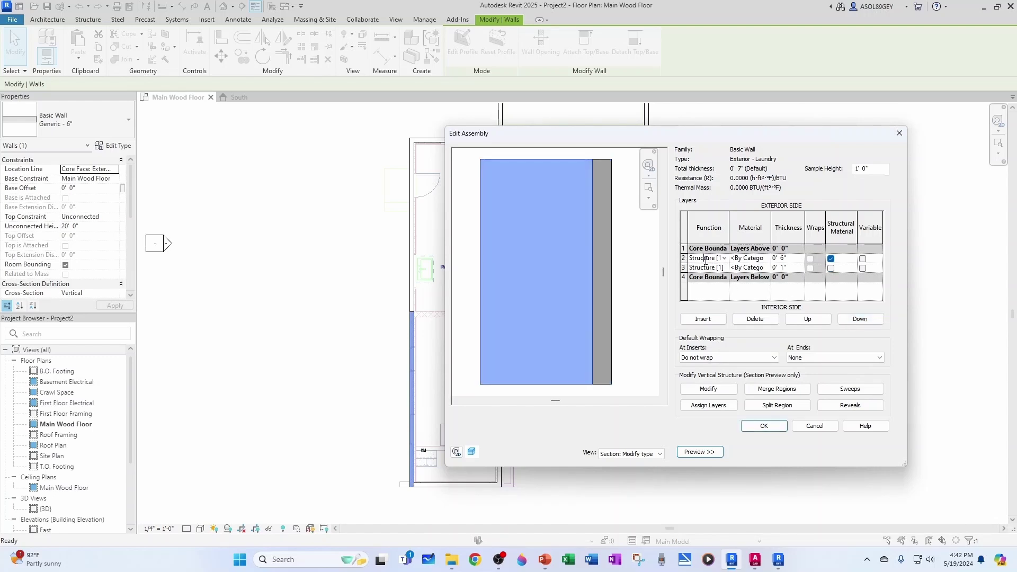
pyautogui.click(768, 262)
# - Search 'CMU' and pick Concrete Masonry Units for the 6" layer
pyautogui.click(767, 258)
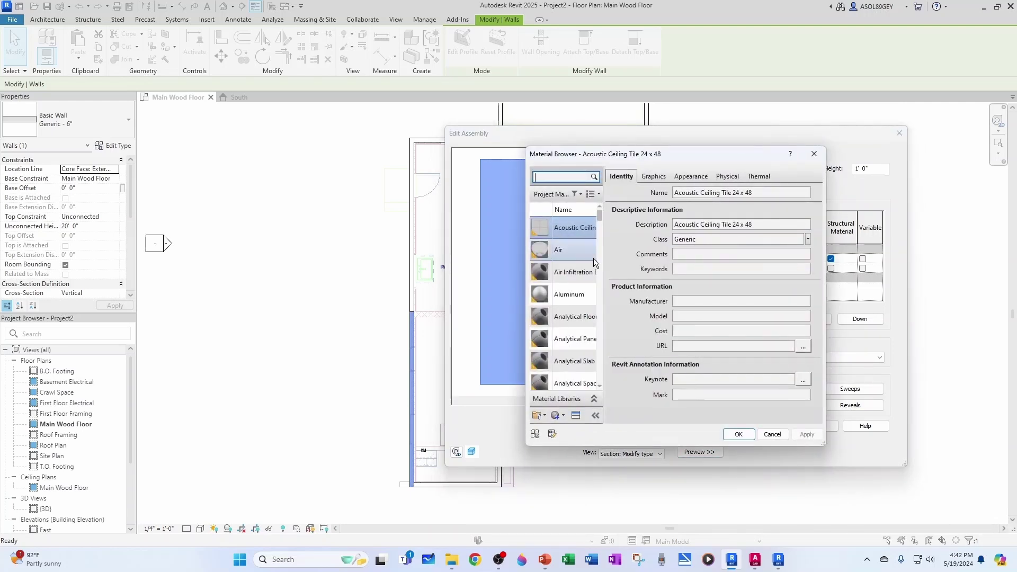
pyautogui.moveTo(526, 265); pyautogui.dragTo(403, 265)
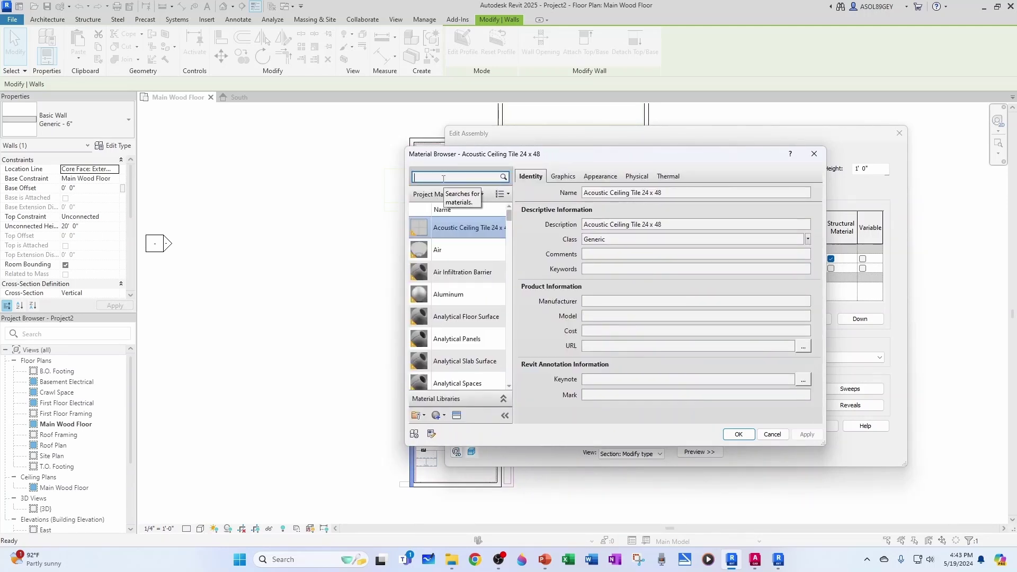
pyautogui.write('CMU')
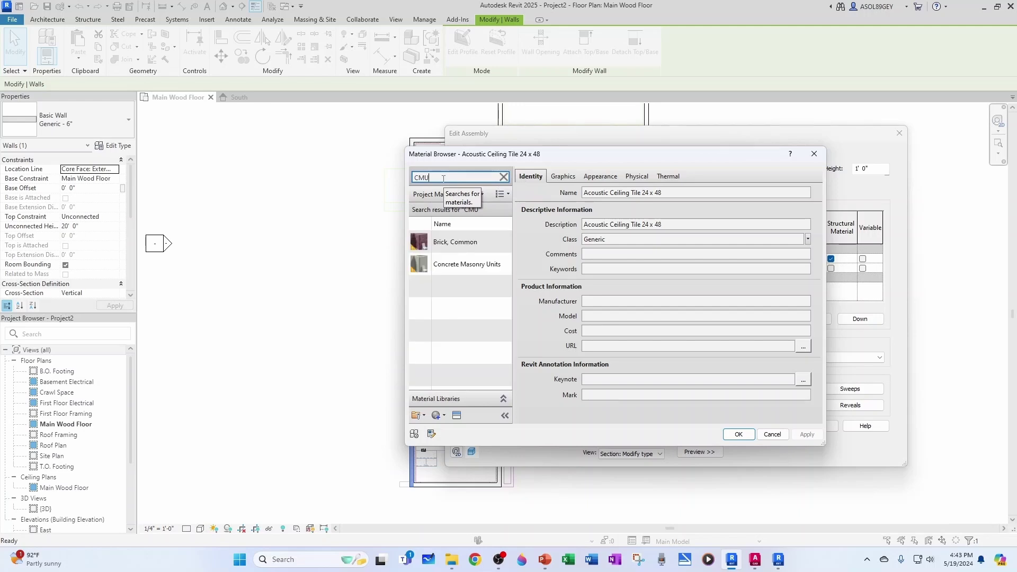
pyautogui.click(457, 267)
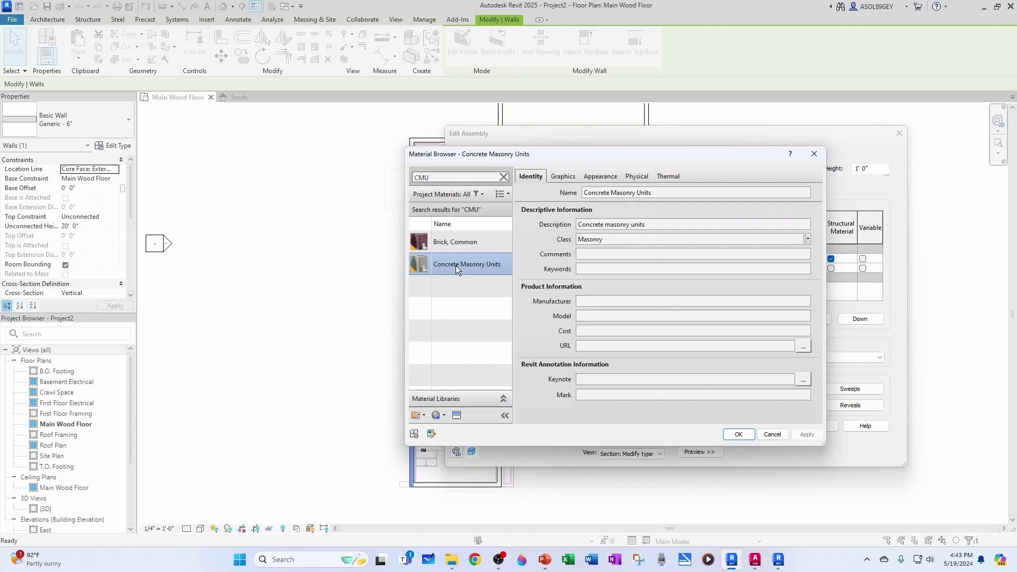
# - Review the CMU graphics, appearance, physical and thermal properties, then accept the material
pyautogui.click(564, 176)
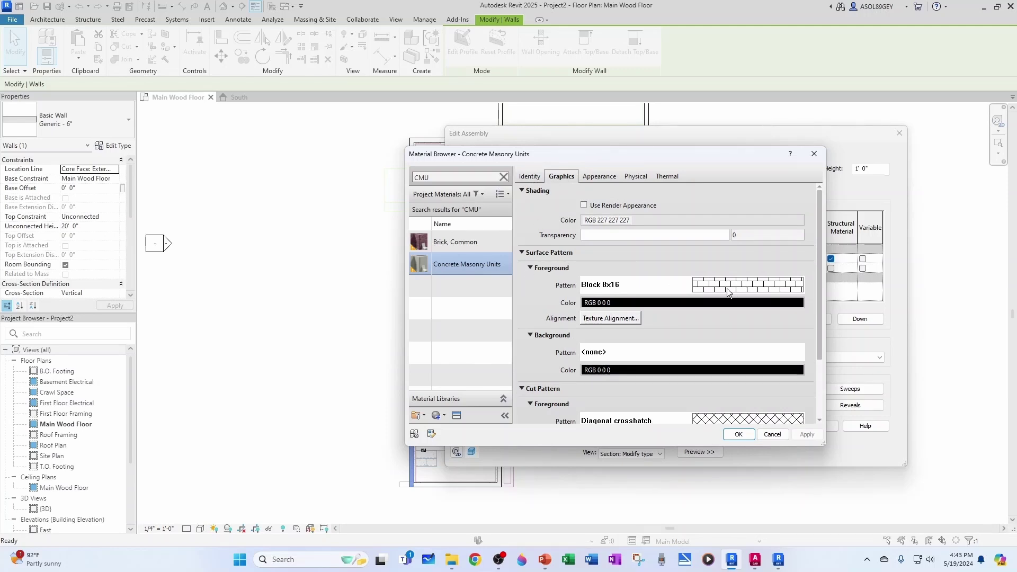
pyautogui.scroll(-1, 715, 291)
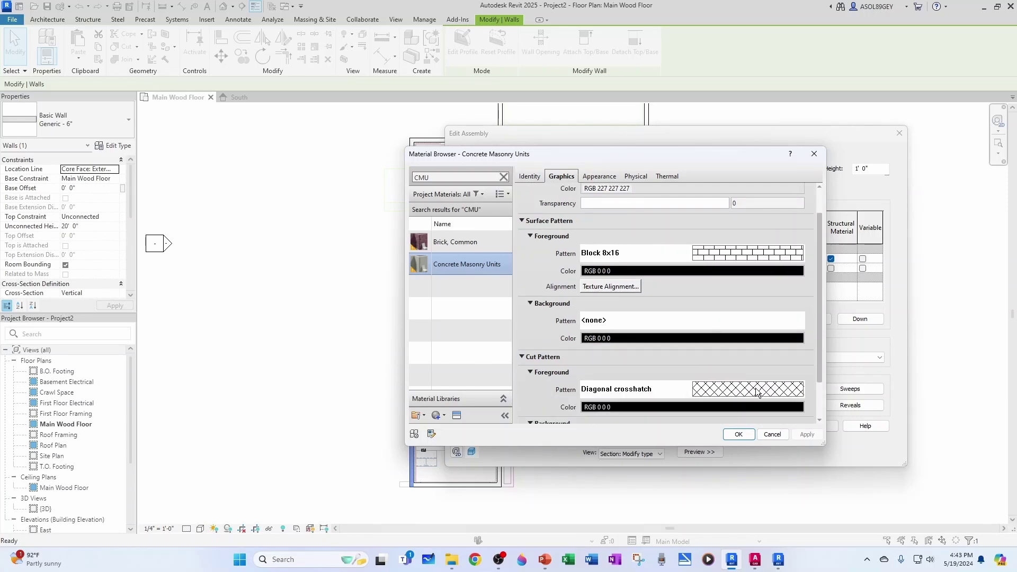
pyautogui.scroll(1, 775, 397)
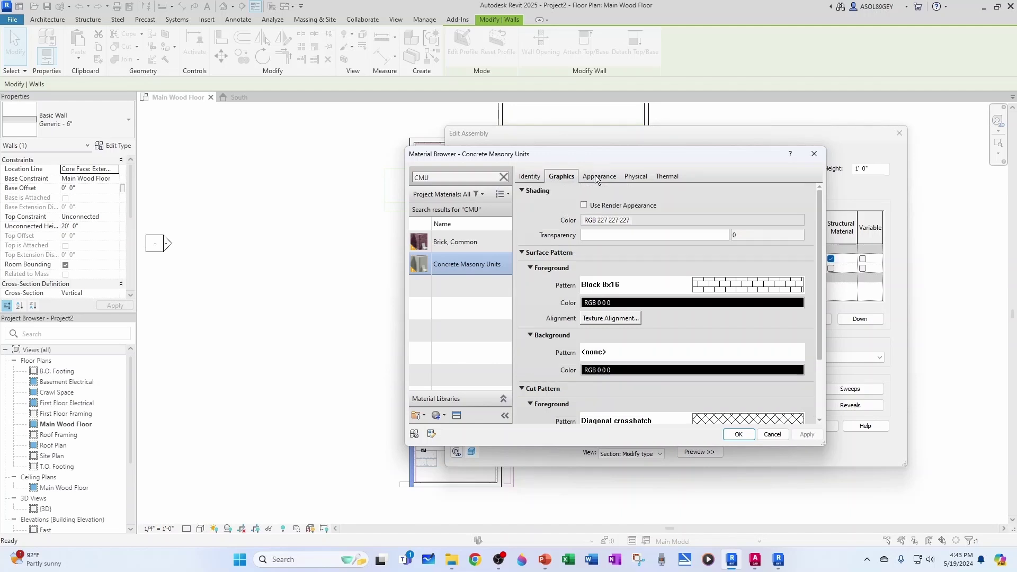
pyautogui.click(597, 177)
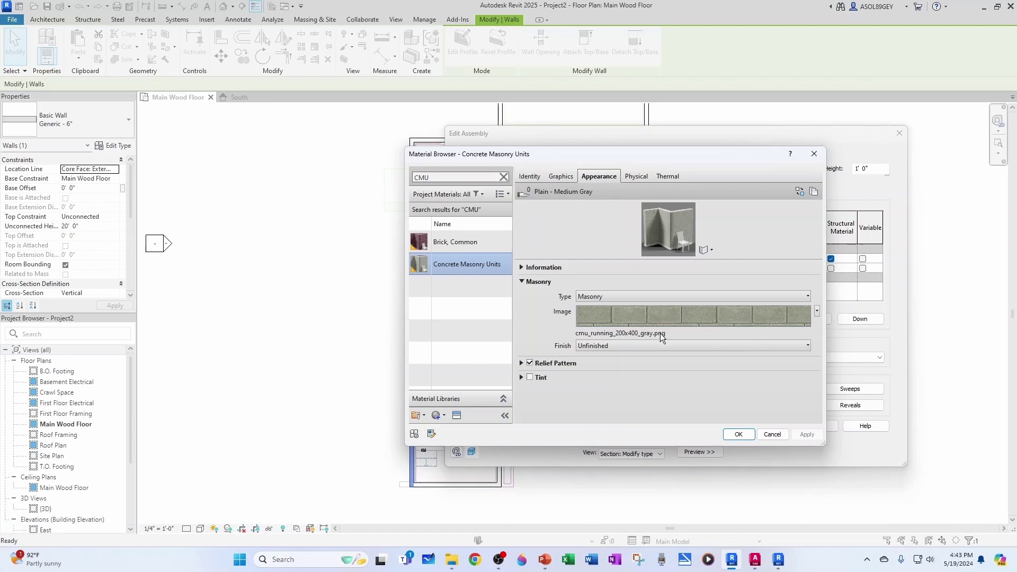
pyautogui.click(632, 176)
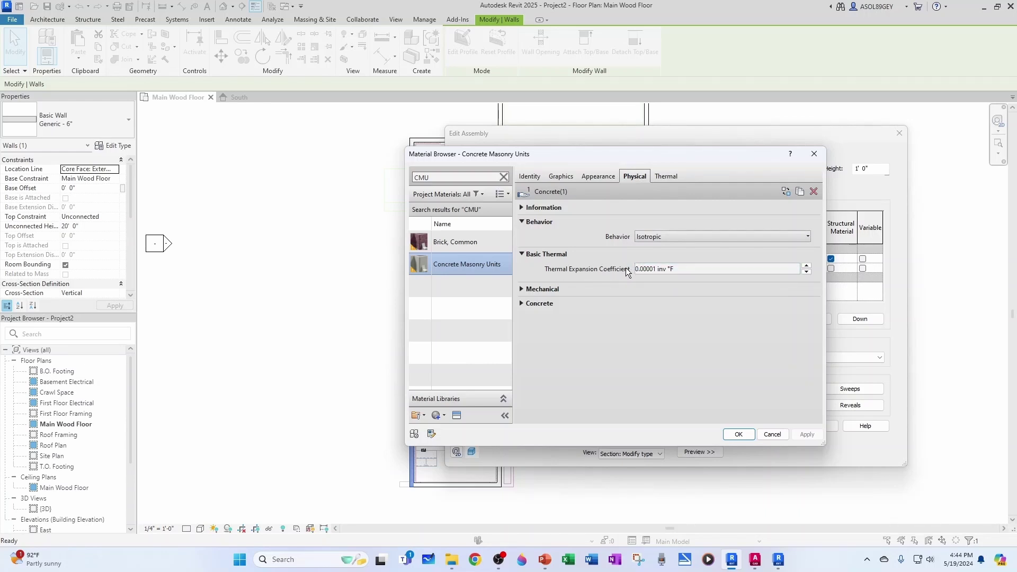
pyautogui.click(521, 289)
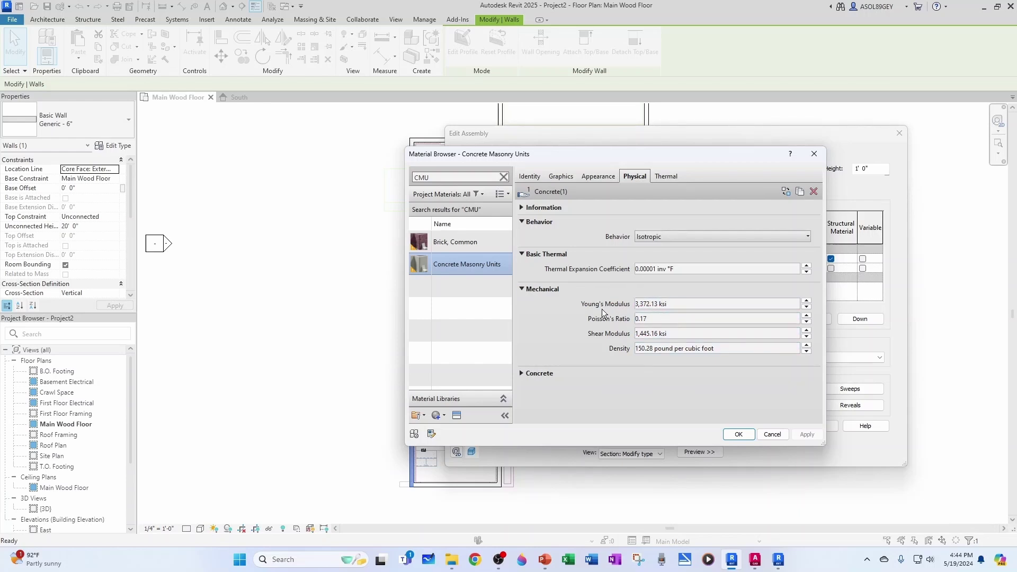
pyautogui.click(647, 318)
pyautogui.click(522, 373)
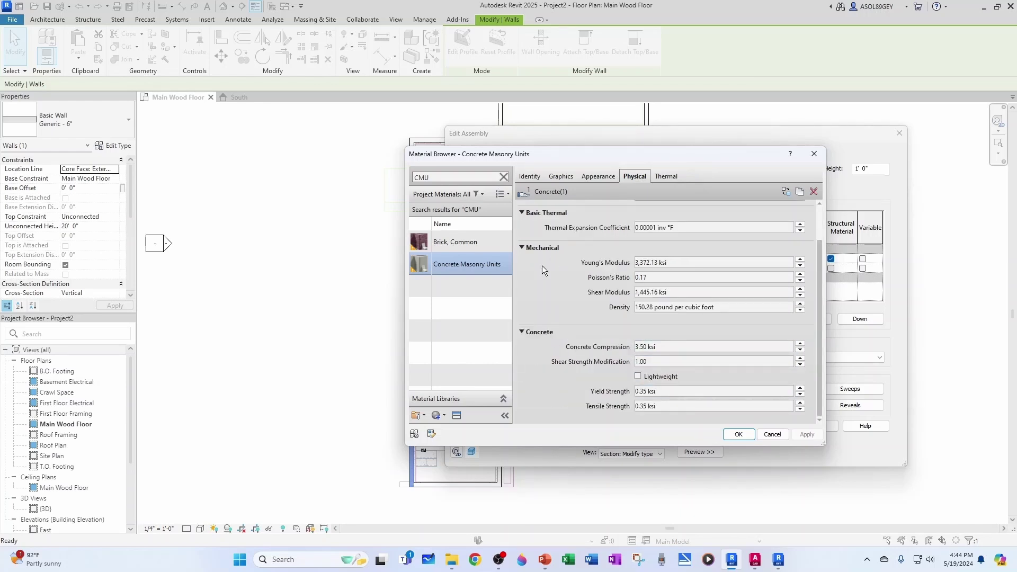
pyautogui.click(666, 178)
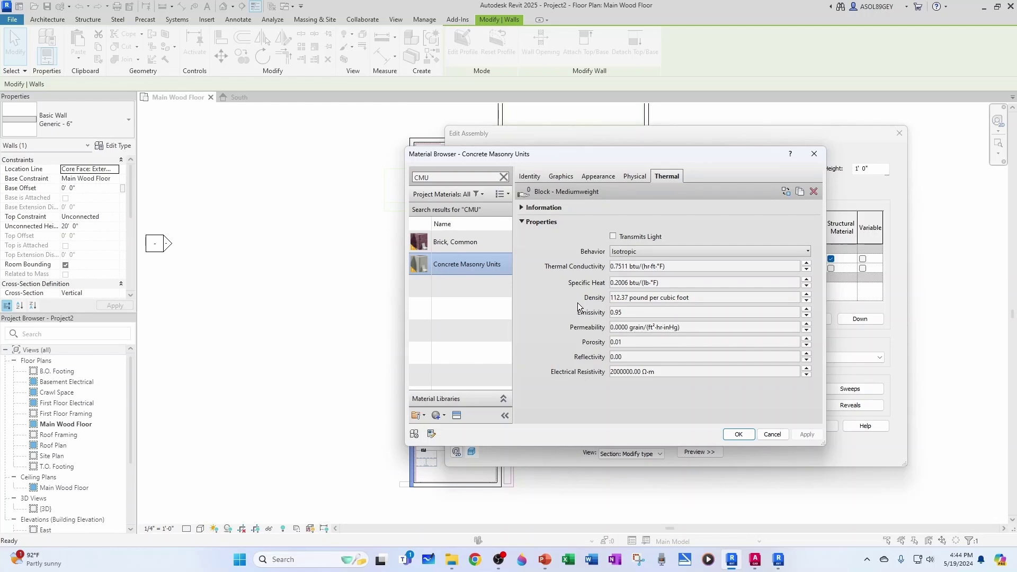
pyautogui.click(736, 433)
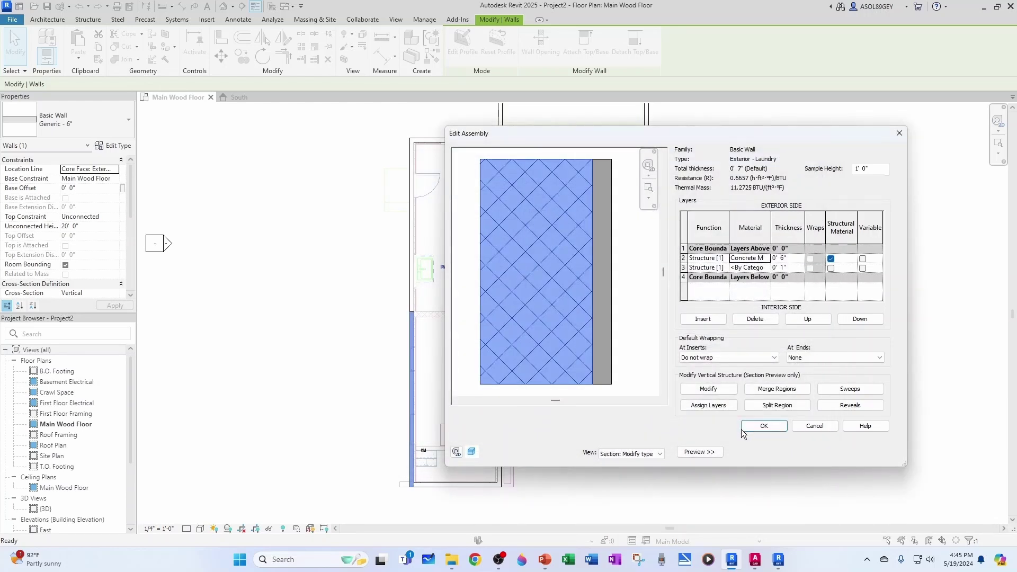
# - Set the 1" layer's function to Thermal/Air Layer [3]
pyautogui.click(724, 268)
pyautogui.click(724, 268)
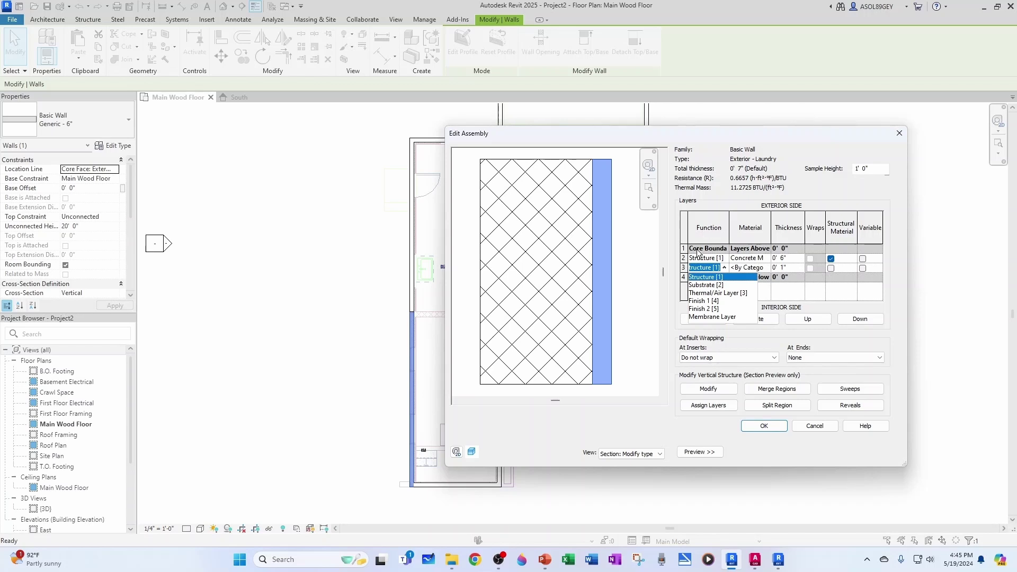
pyautogui.click(713, 293)
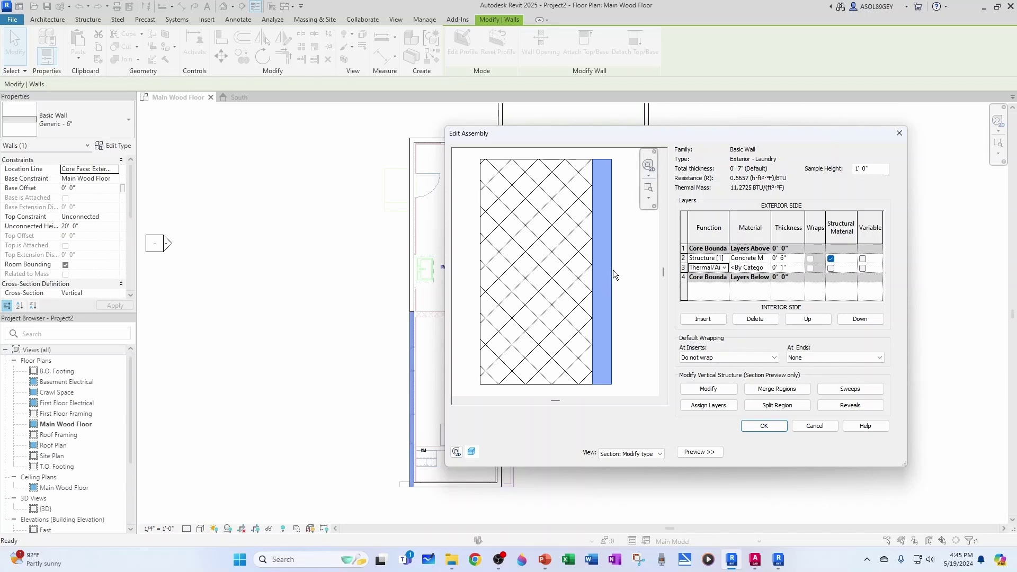
# - Search 'insulation' and assign the Wood Joist/Rafter Layer, Batt Insulation material to it
pyautogui.click(766, 268)
pyautogui.click(766, 268)
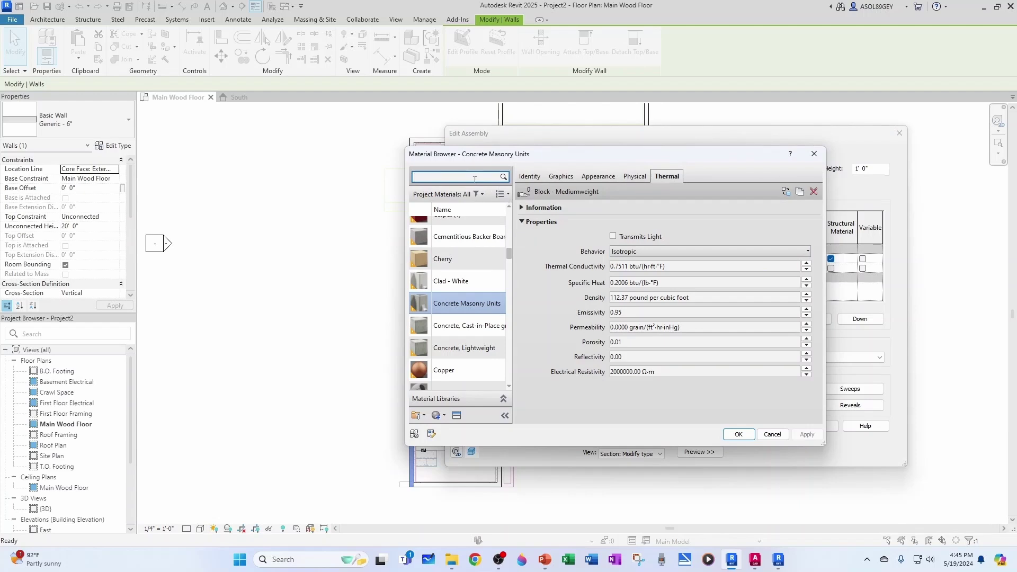
pyautogui.write('insulation')
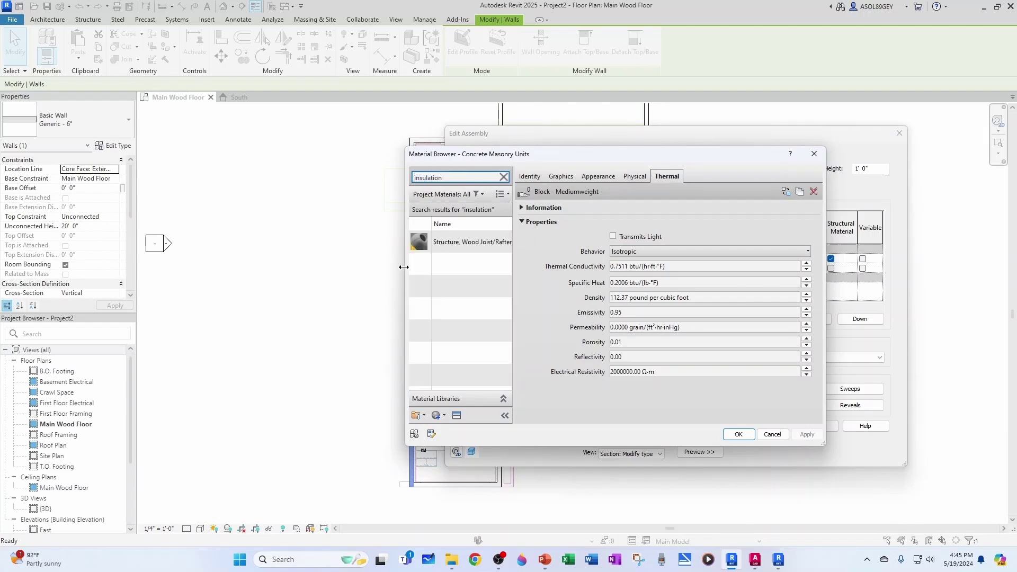
pyautogui.moveTo(405, 267); pyautogui.dragTo(233, 268)
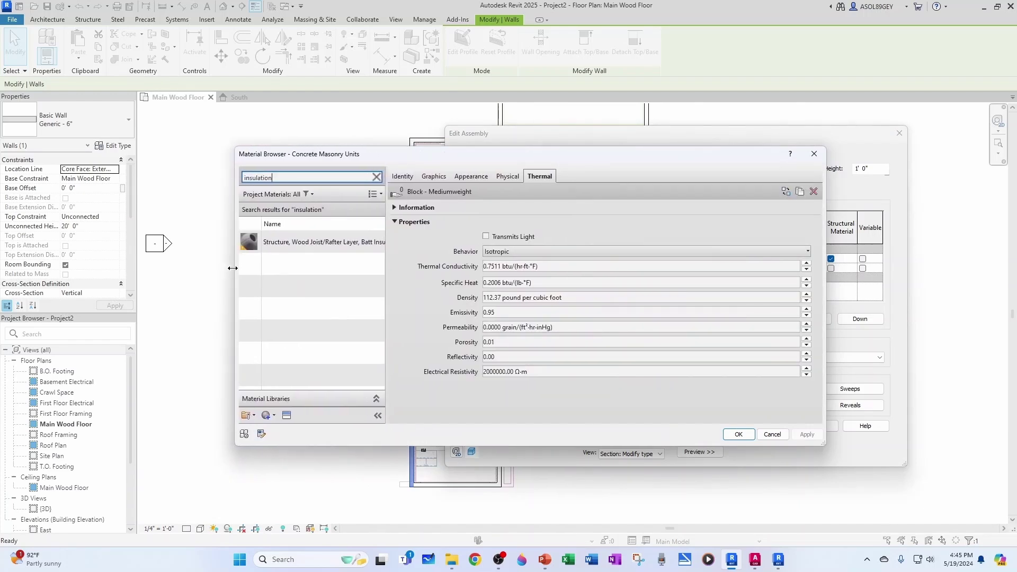
pyautogui.click(360, 246)
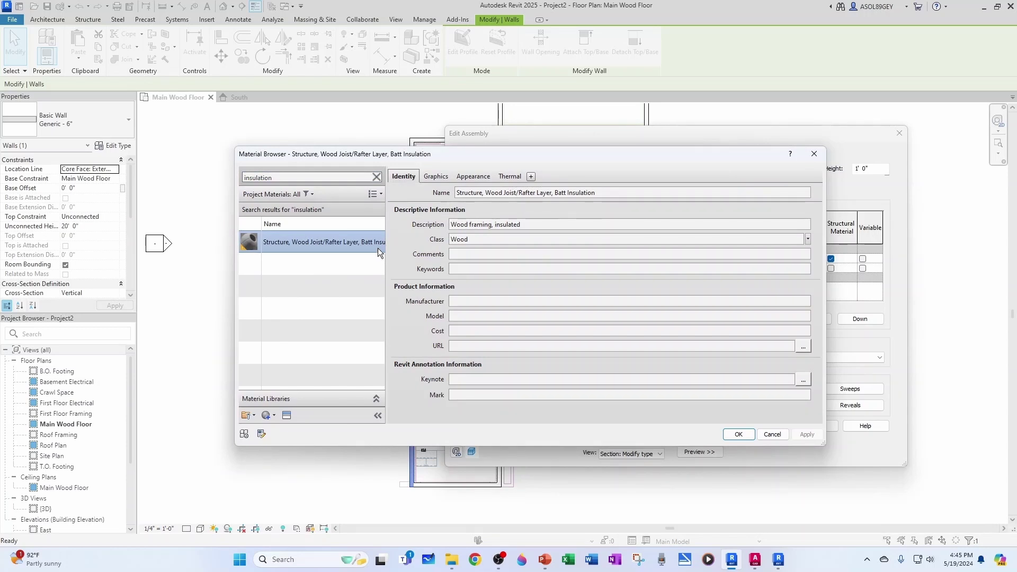
pyautogui.click(508, 176)
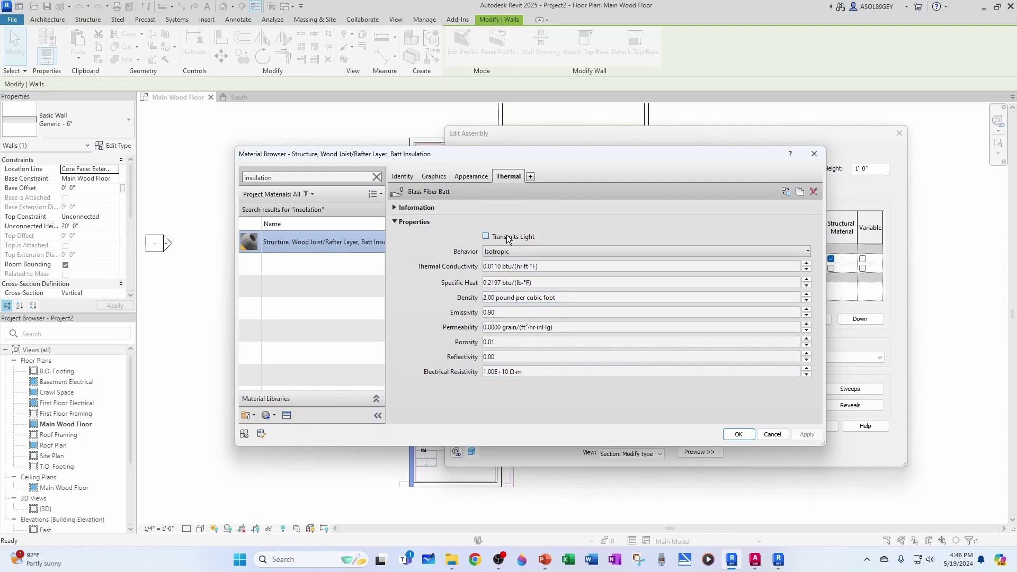
pyautogui.rightClick(308, 242)
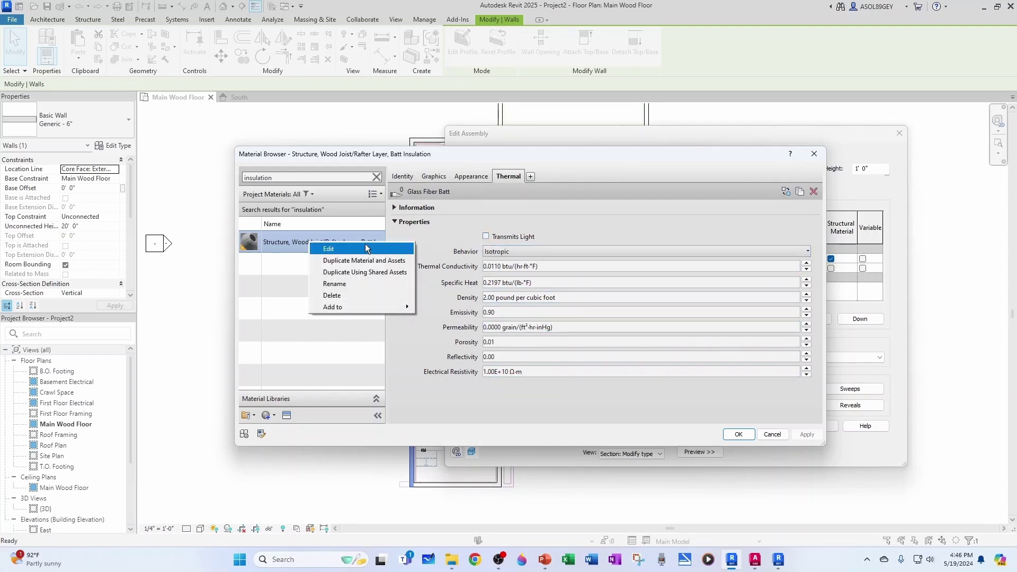
pyautogui.click(505, 223)
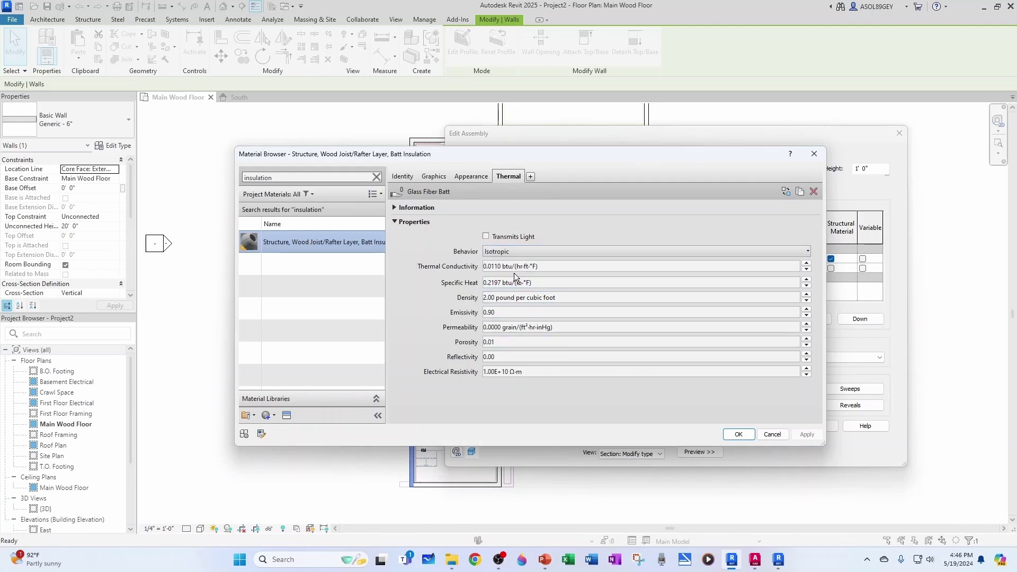
pyautogui.click(734, 434)
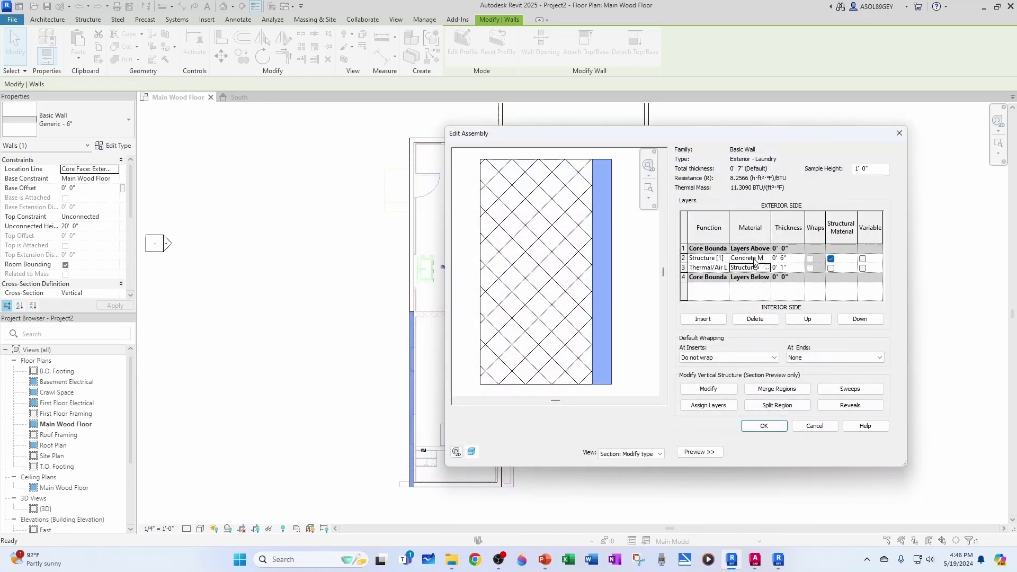
# - Toggle the Structural Material checkbox between layers 3 and 2, leaving layer 2 structural
pyautogui.click(830, 268)
pyautogui.click(830, 259)
pyautogui.click(830, 268)
pyautogui.click(831, 259)
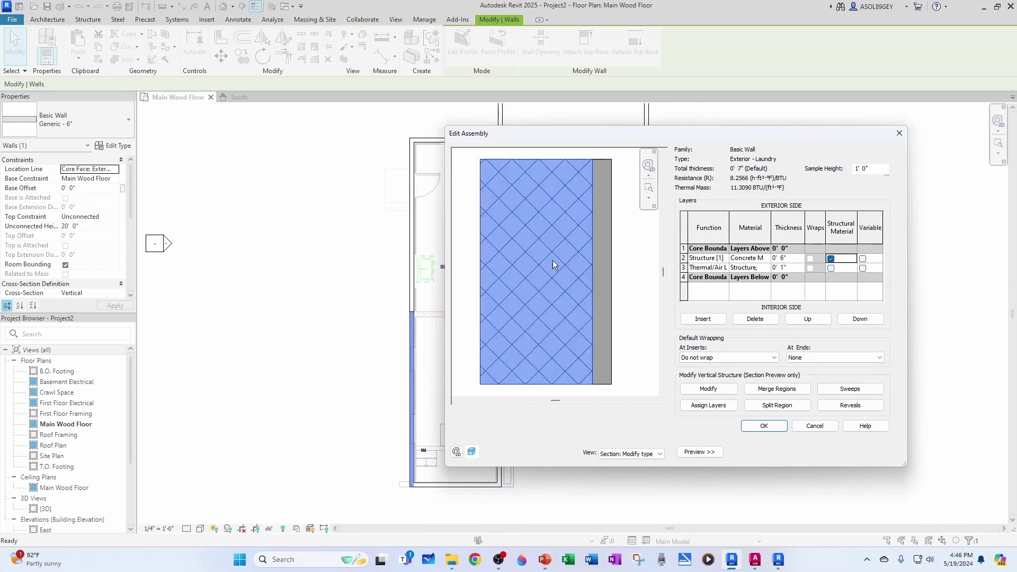
# - Insert a 1/2" layer below the thermal/air layer and set its function to Finish 1 [4]
pyautogui.click(703, 268)
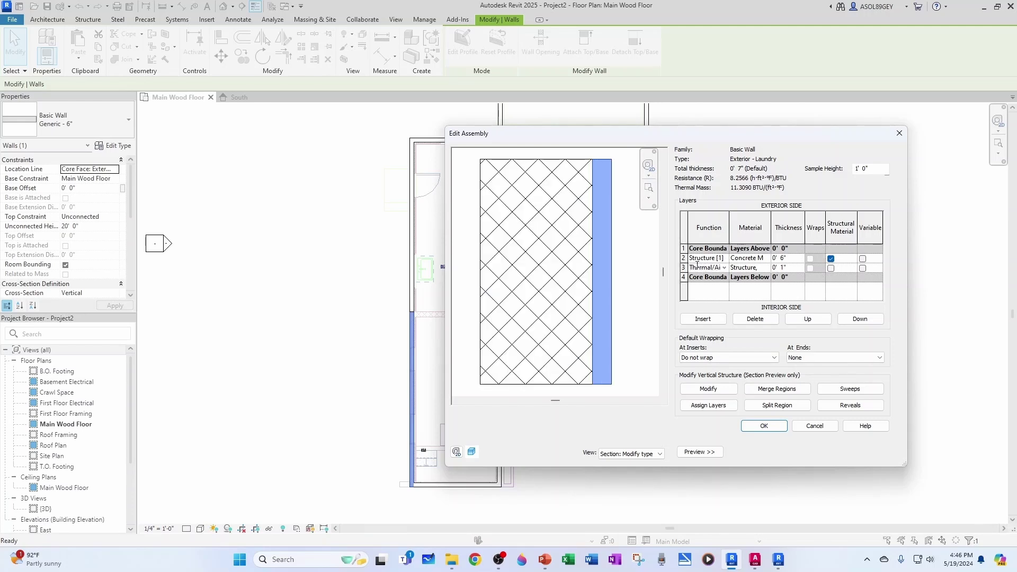
pyautogui.click(707, 319)
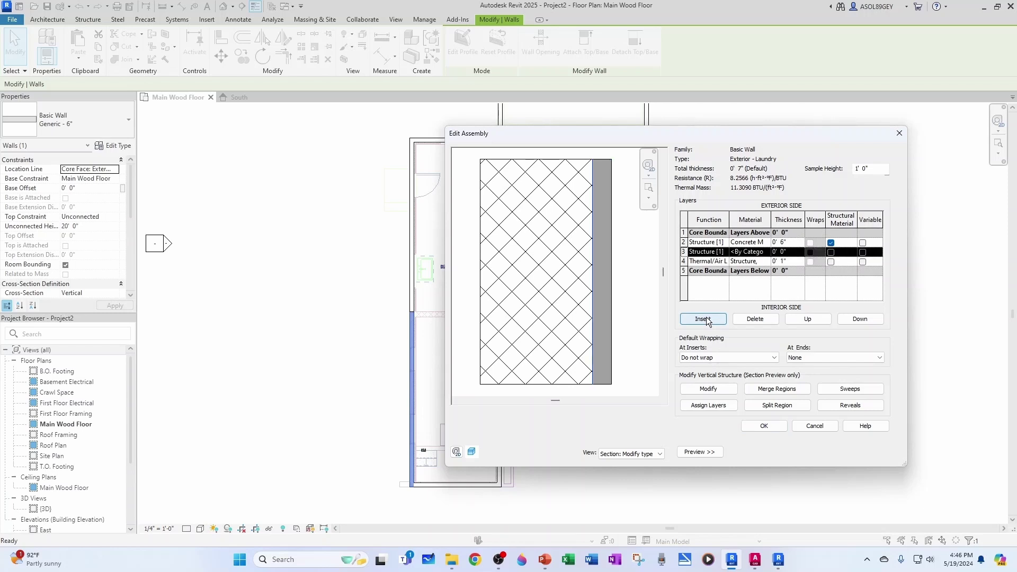
pyautogui.click(792, 253)
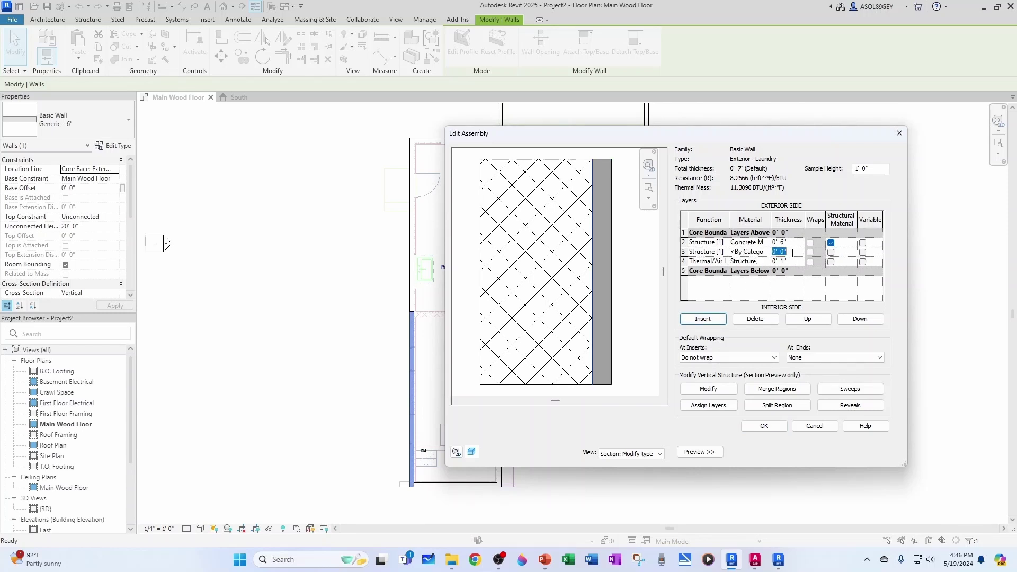
pyautogui.write('1/2"')
pyautogui.click(704, 252)
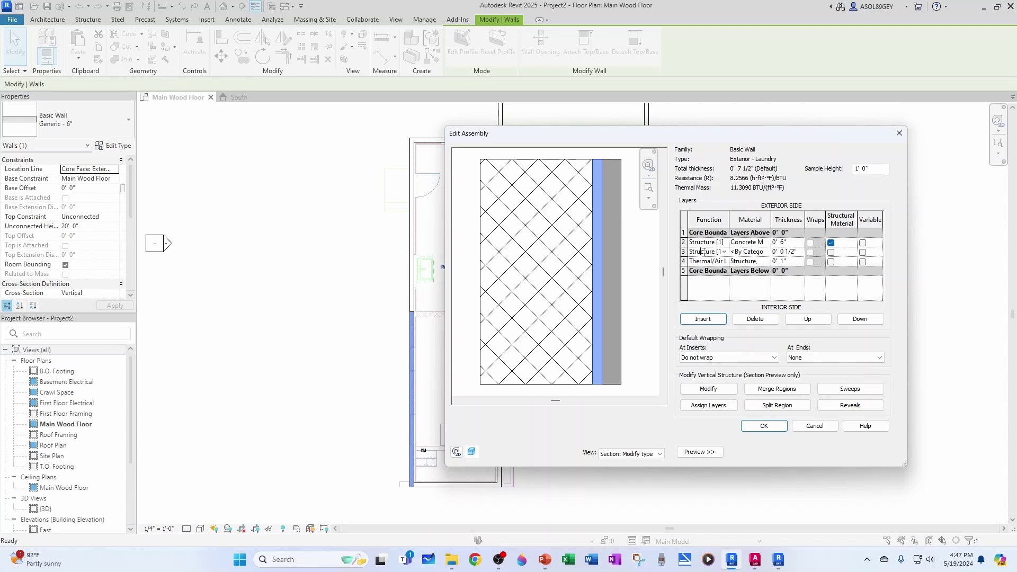
pyautogui.click(845, 320)
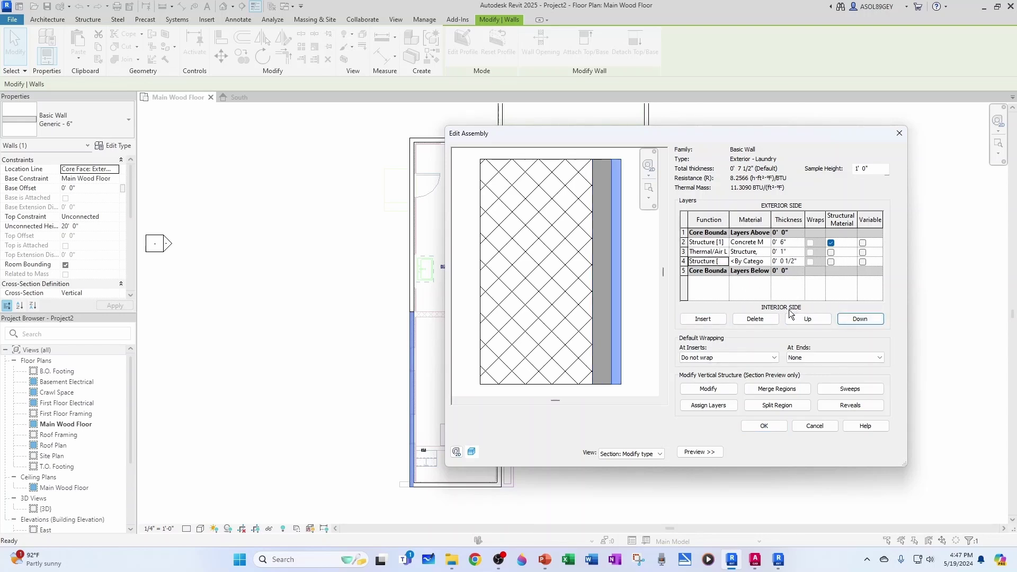
pyautogui.click(723, 265)
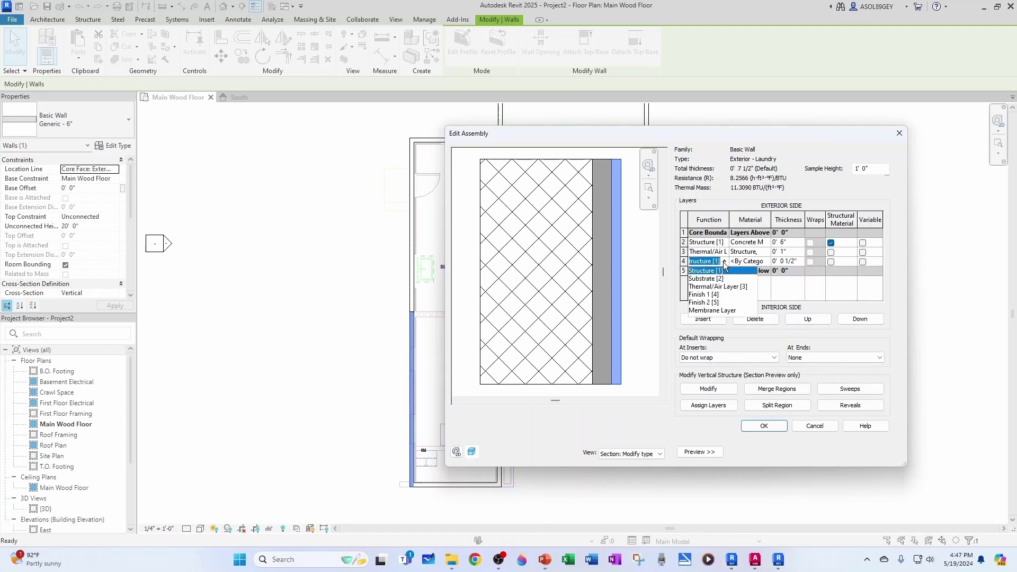
pyautogui.click(709, 295)
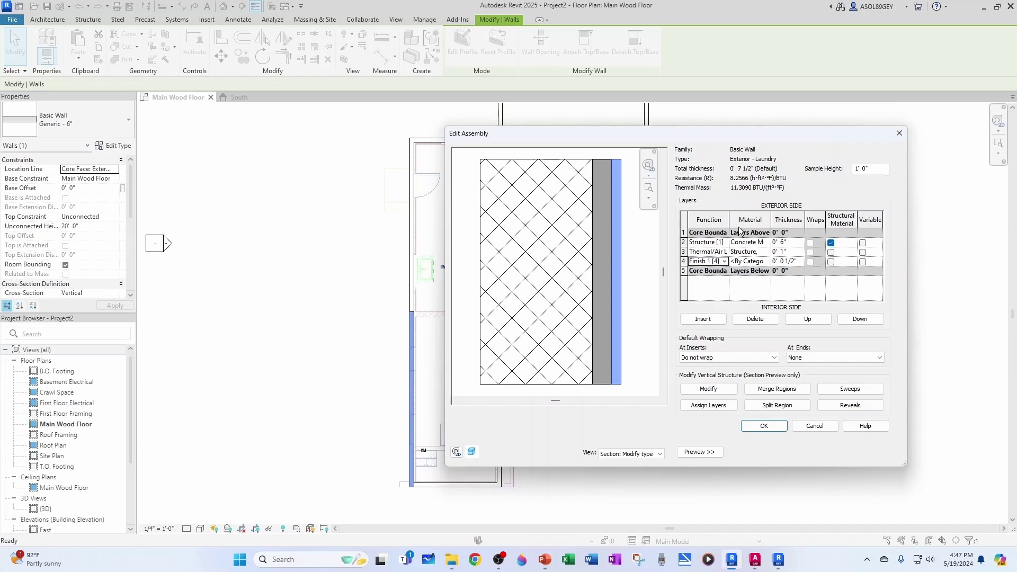
pyautogui.moveTo(729, 219); pyautogui.dragTo(756, 219)
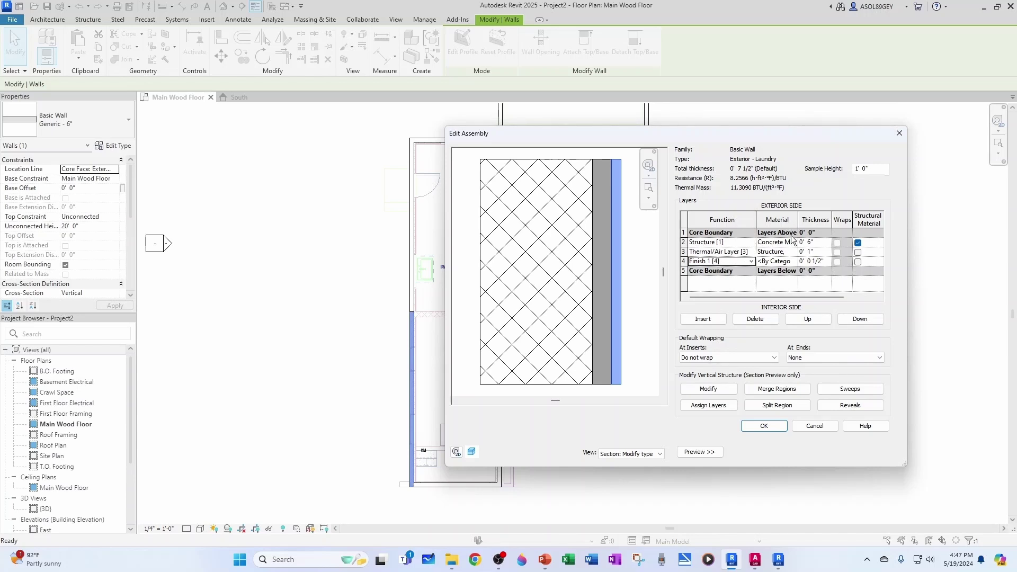
# - Set the 1/2" finish layer's material to Gypsum Wall Board
pyautogui.click(795, 261)
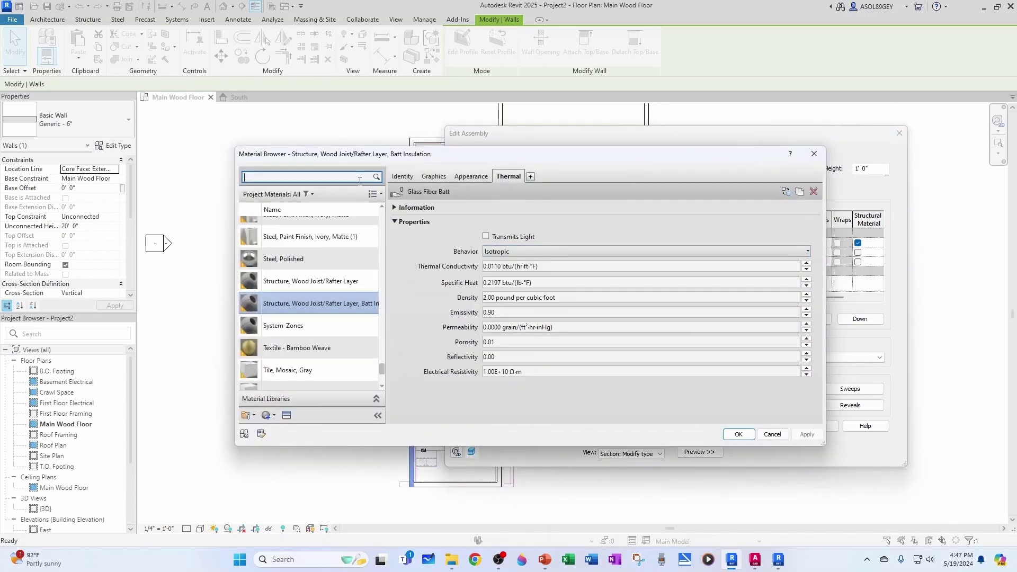
pyautogui.write('gypsu')
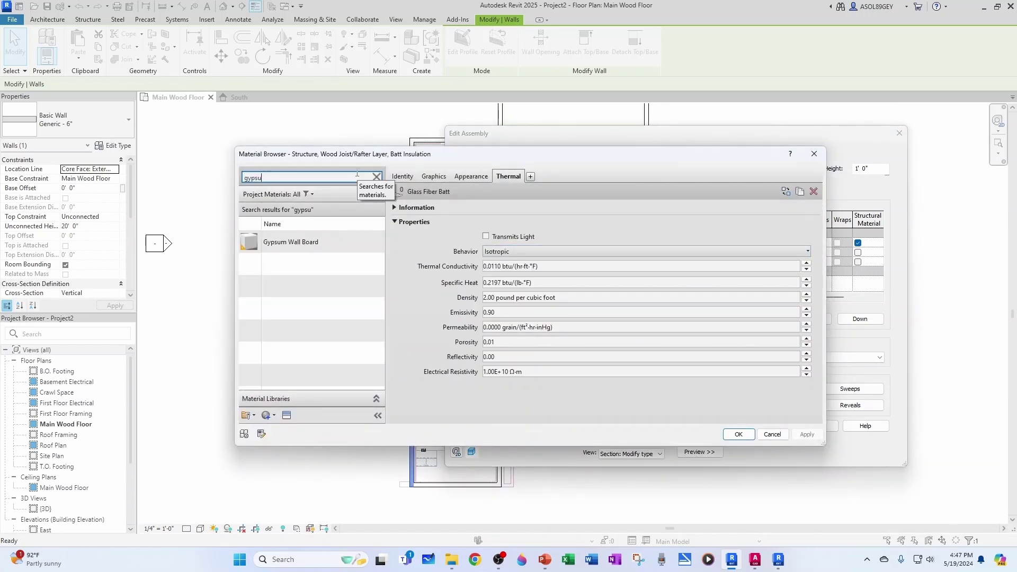
pyautogui.click(297, 243)
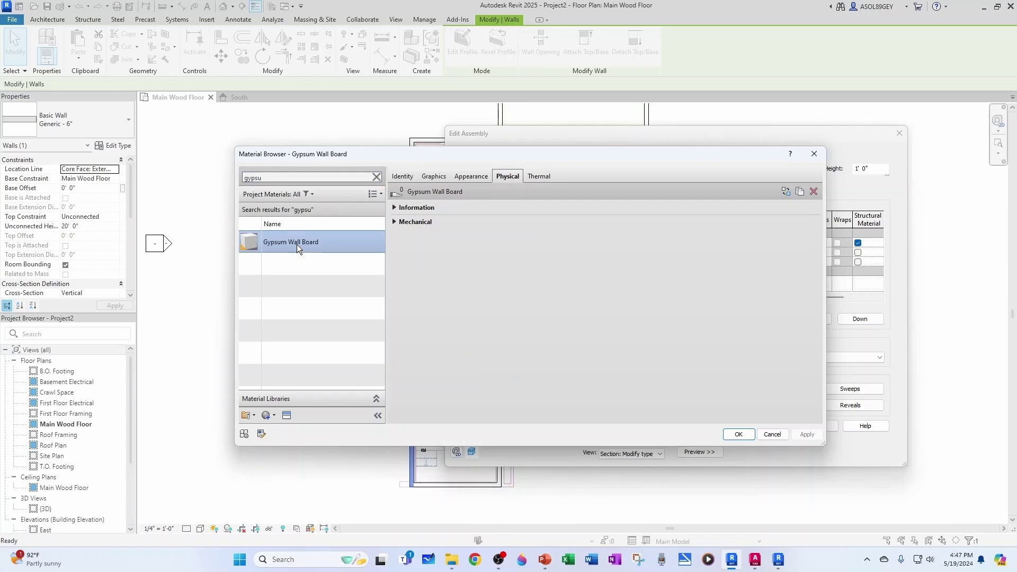
pyautogui.click(539, 177)
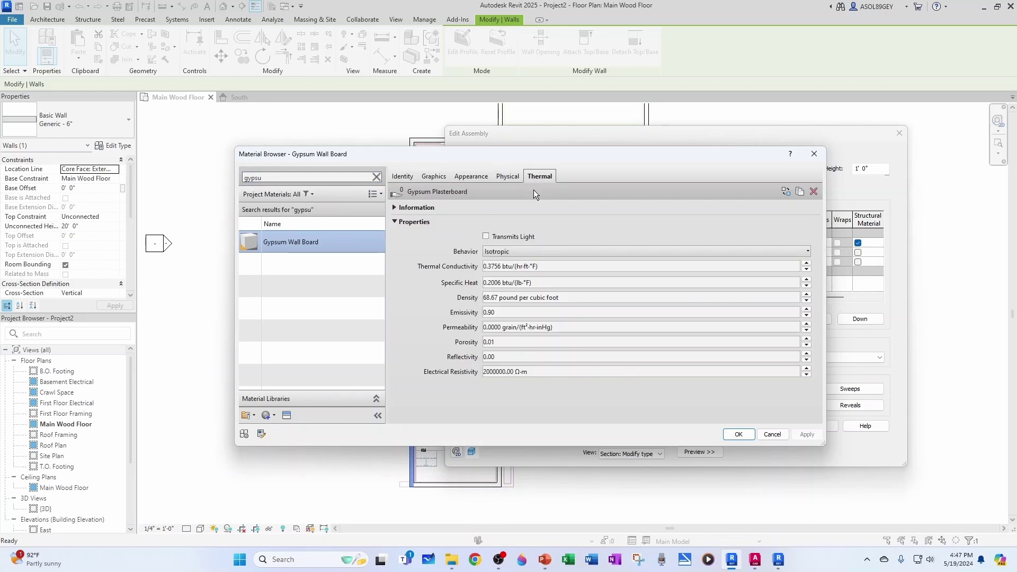
pyautogui.click(739, 435)
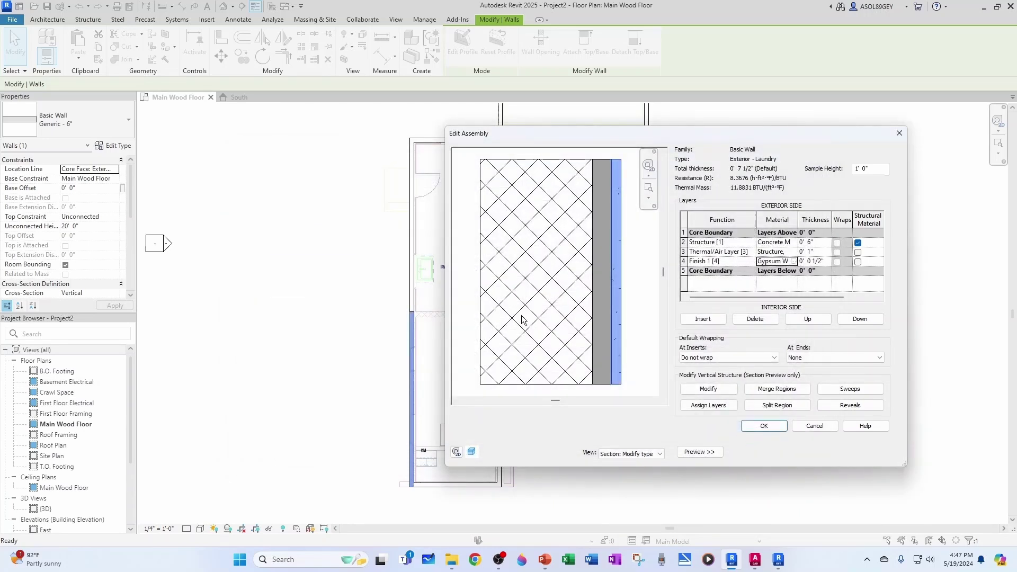
# - Review the structure, thermal and gypsum layers in the preview, then apply the Exterior - Laundry type
pyautogui.click(709, 242)
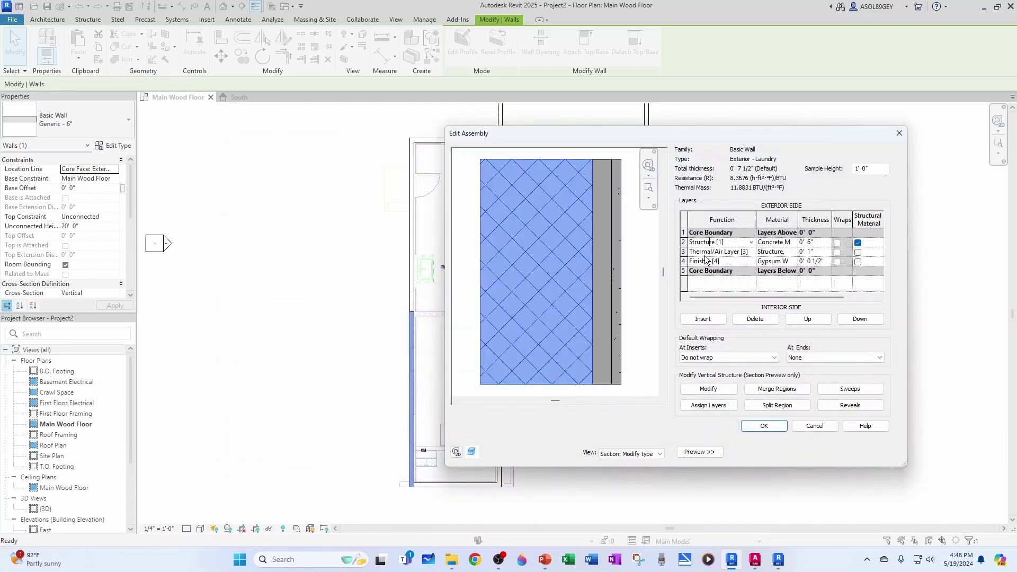
pyautogui.click(705, 253)
pyautogui.click(704, 261)
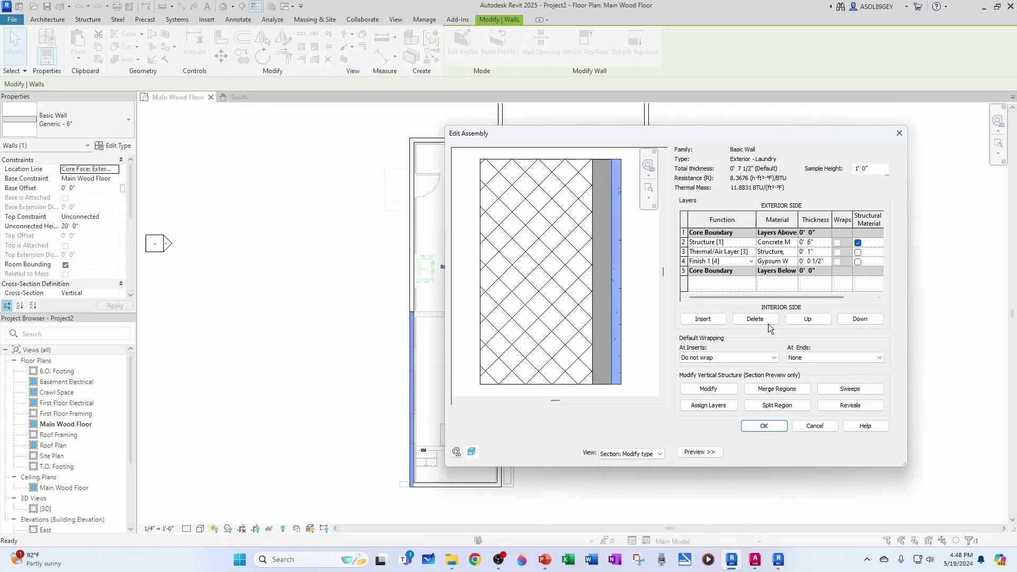
pyautogui.click(764, 426)
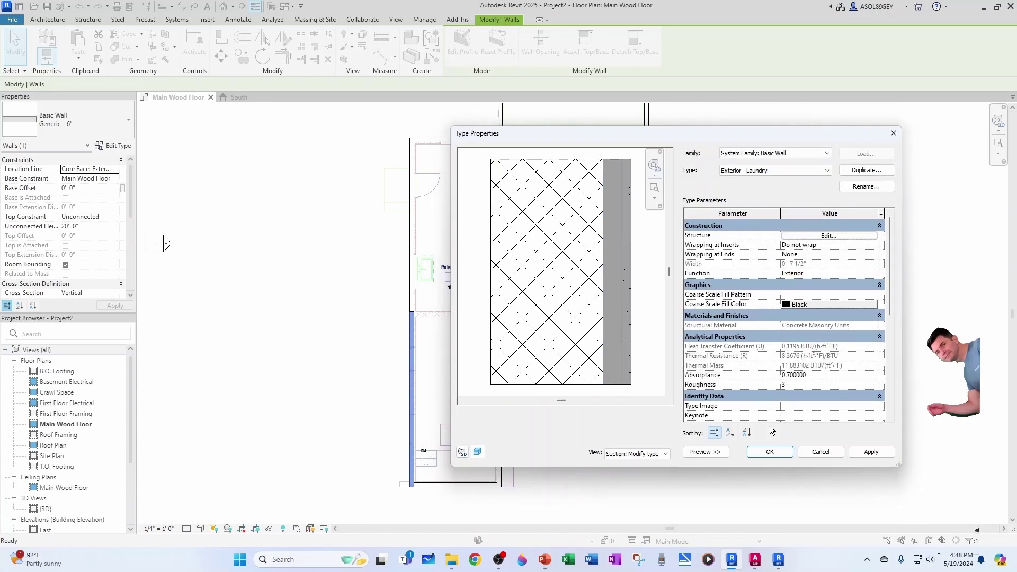
pyautogui.click(769, 451)
# - Zoom and pan the plan toward the wall beside Kitchen/Dining
pyautogui.scroll(4, 602, 400)
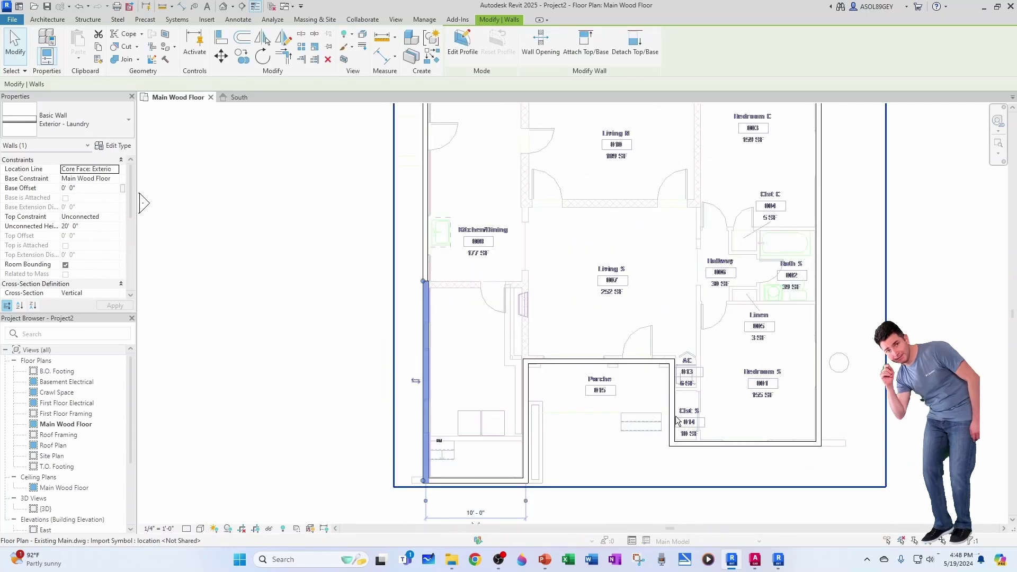
pyautogui.scroll(4, 424, 322)
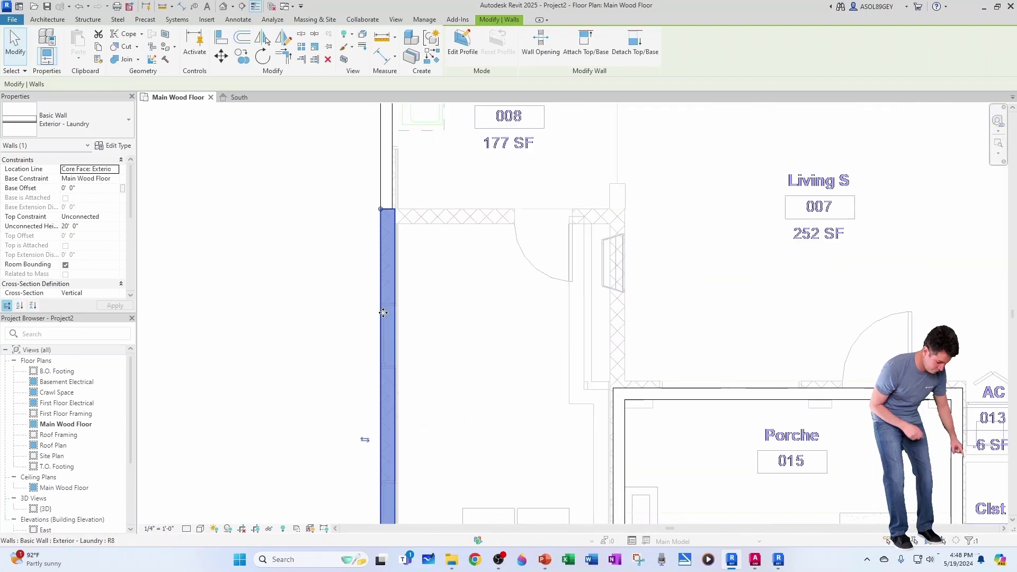
pyautogui.press('Escape')
pyautogui.scroll(5, 378, 294)
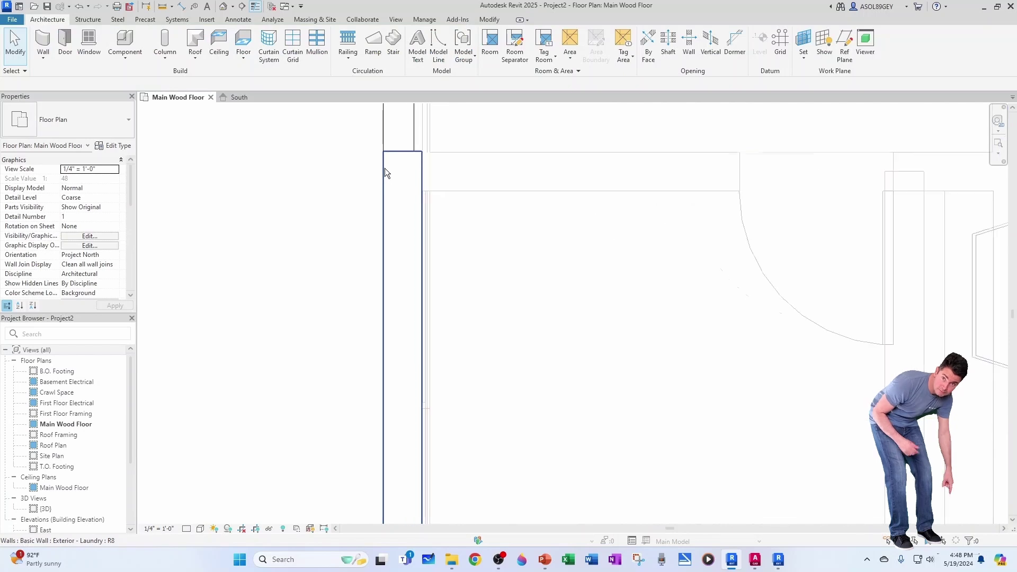
pyautogui.moveTo(401, 187); pyautogui.dragTo(437, 338, button='middle')
pyautogui.scroll(-2, 437, 338)
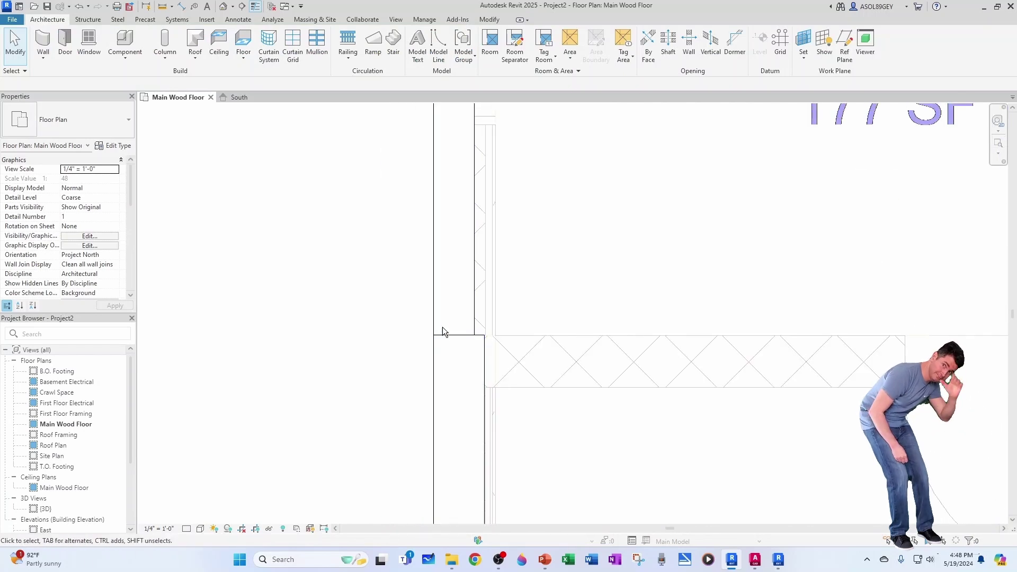
pyautogui.scroll(-4, 443, 334)
pyautogui.scroll(2, 509, 276)
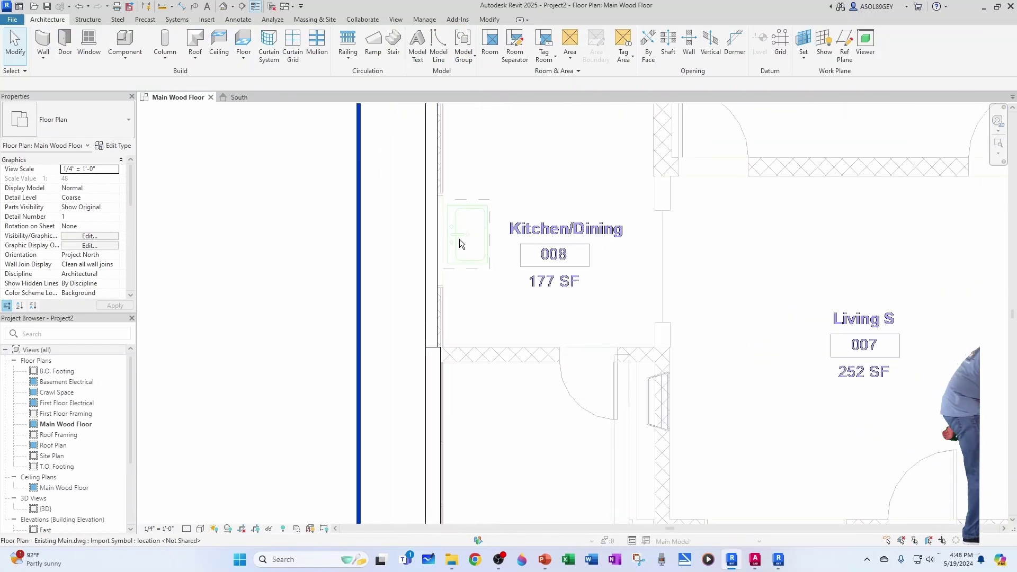
# - Check the types of the Kitchen/Dining wall and the lower Exterior - Laundry wall
pyautogui.click(433, 251)
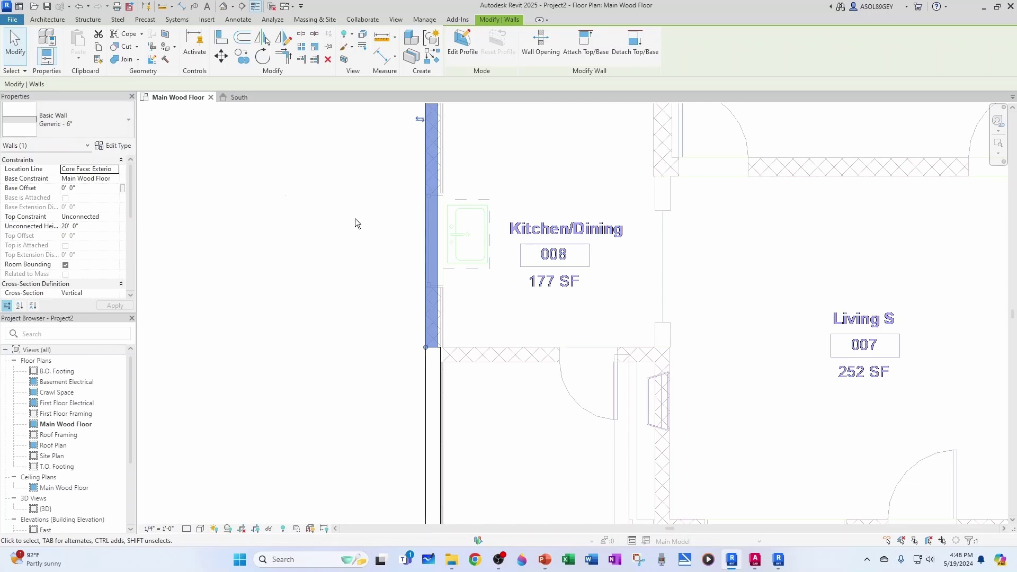
pyautogui.click(414, 250)
pyautogui.click(426, 373)
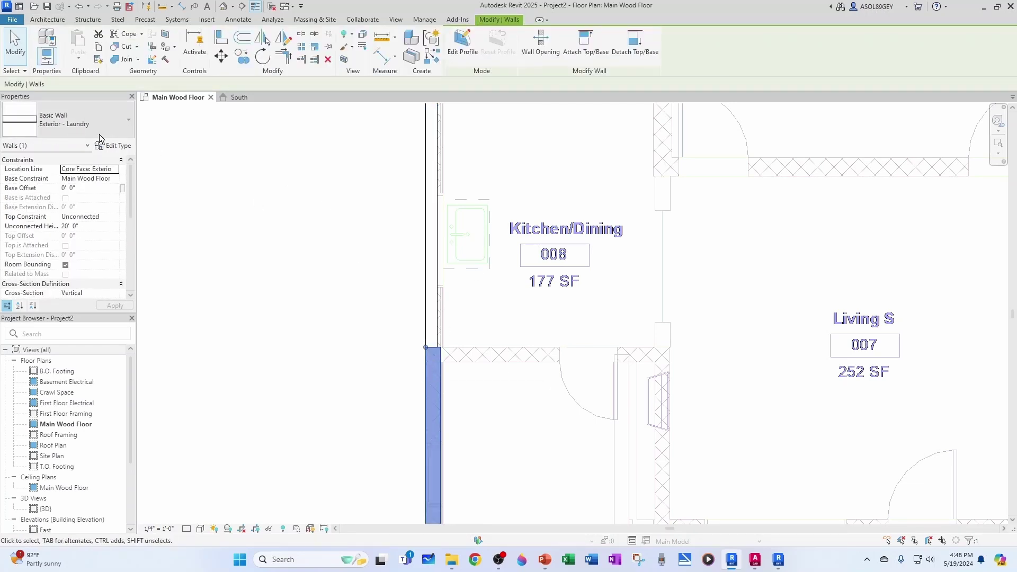
pyautogui.click(402, 286)
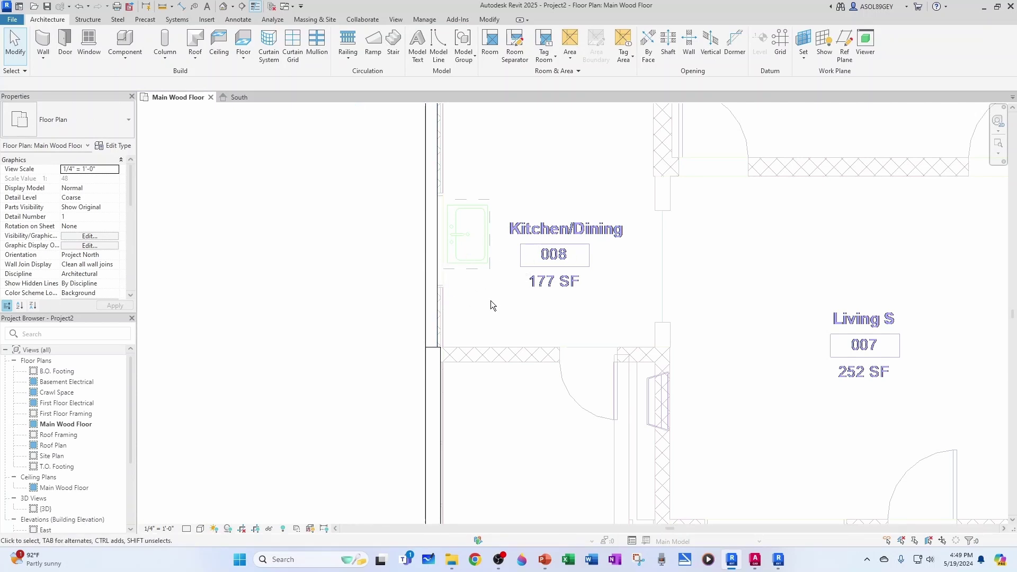
pyautogui.click(428, 359)
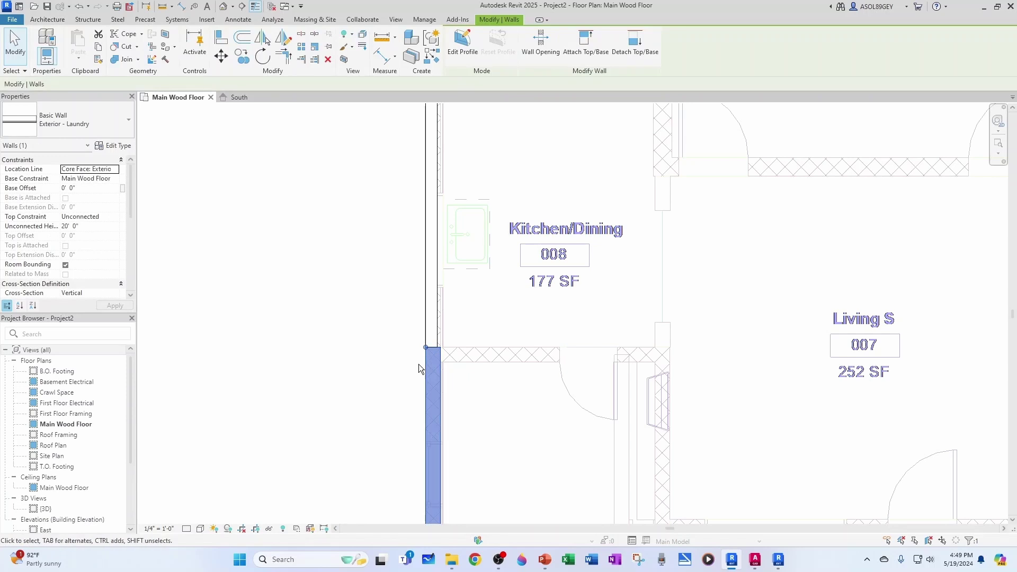
pyautogui.click(418, 364)
# - Select the Generic - 6" wall beside Kitchen/Dining and list its available wall types
pyautogui.click(437, 307)
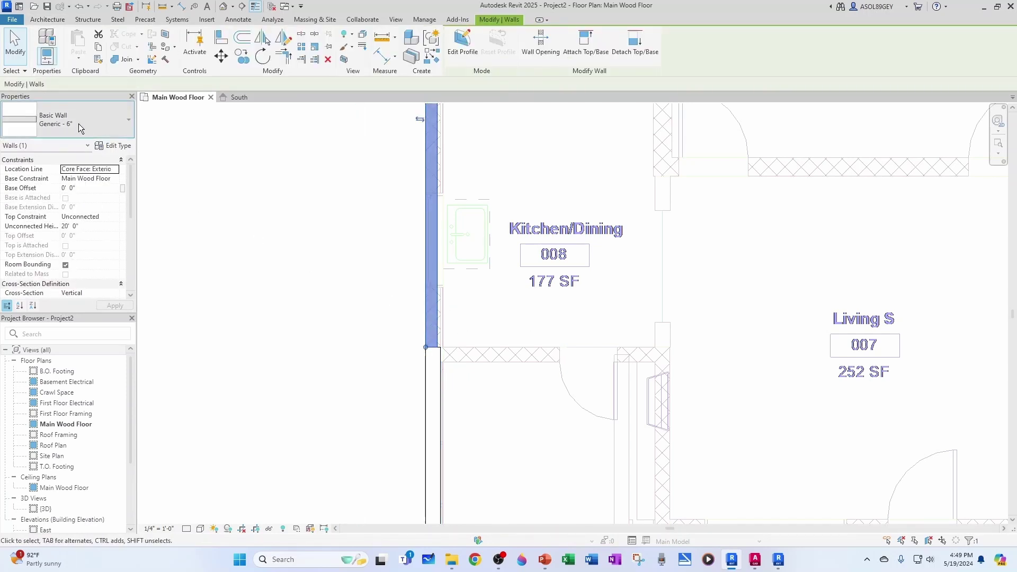
pyautogui.click(80, 127)
pyautogui.scroll(4, 97, 212)
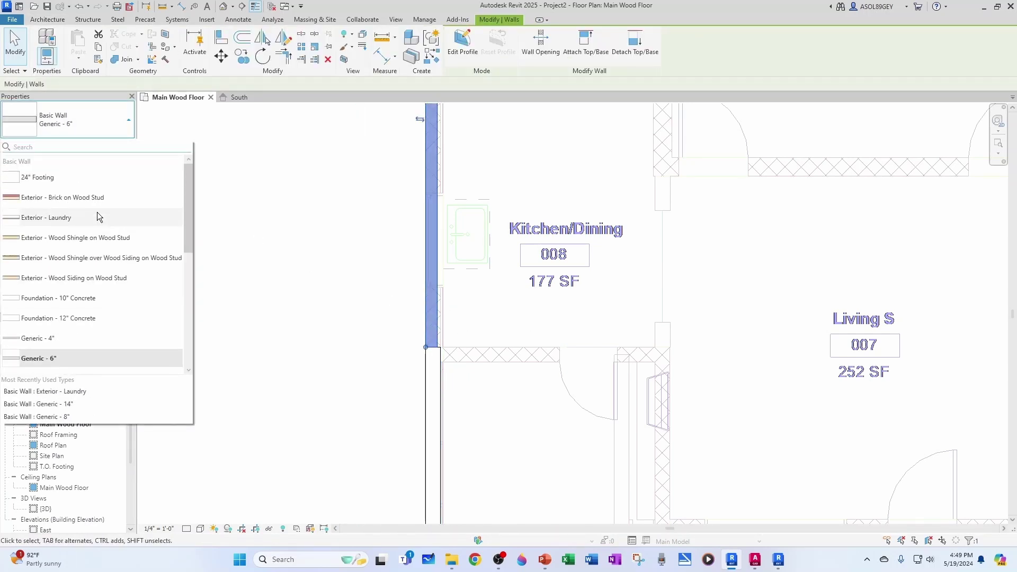
# - Assign Exterior - Laundry to the wall and duplicate it as a new type, Exterior - Kitchen
pyautogui.click(71, 219)
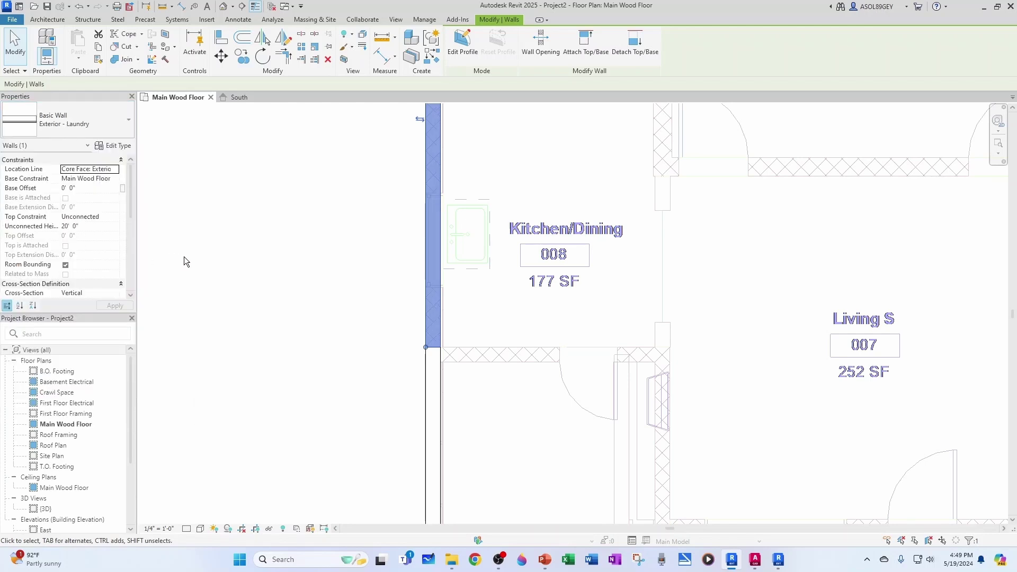
pyautogui.click(114, 148)
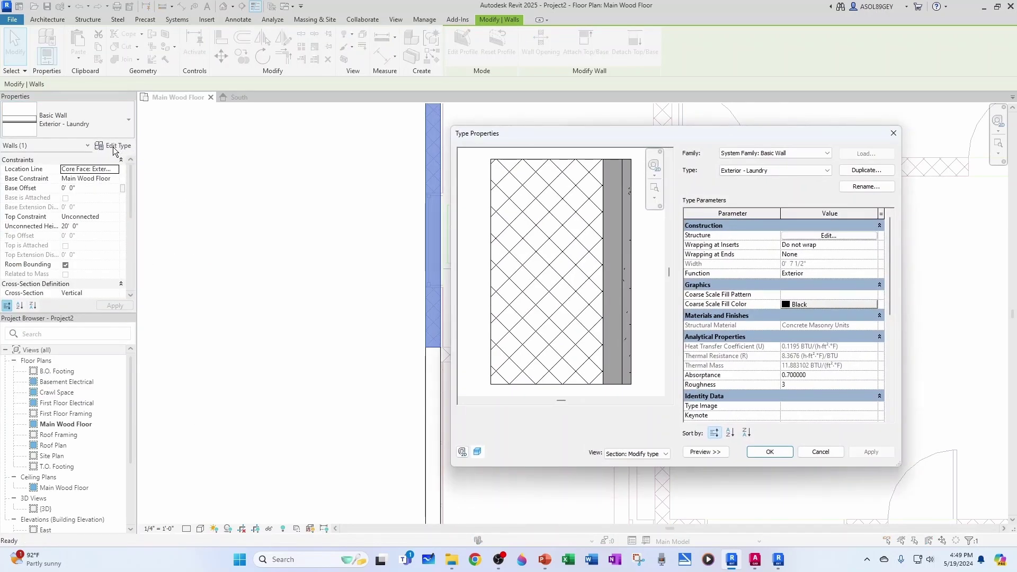
pyautogui.click(858, 170)
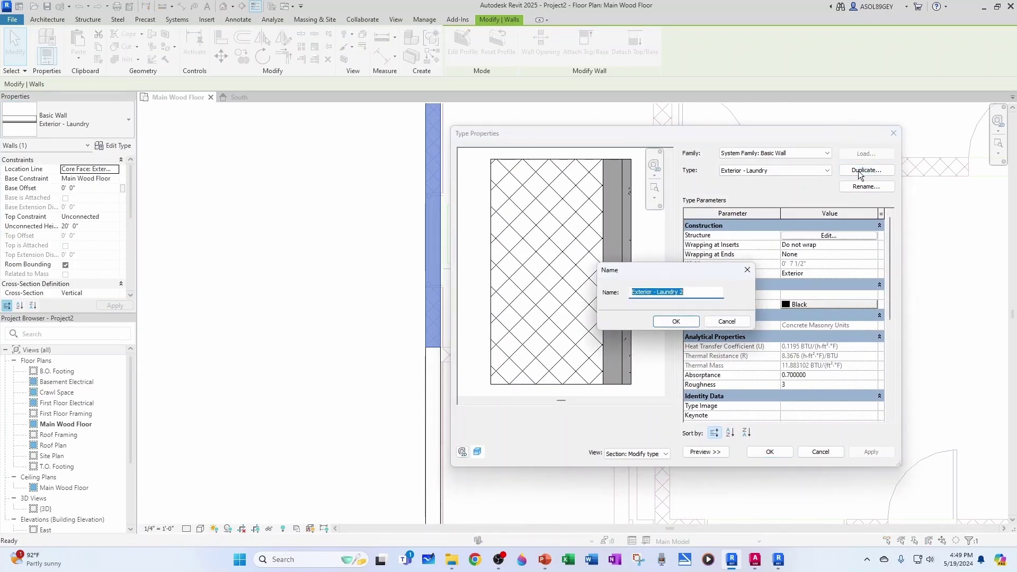
pyautogui.click(656, 293)
pyautogui.moveTo(659, 293); pyautogui.dragTo(693, 293)
pyautogui.write('Kitche')
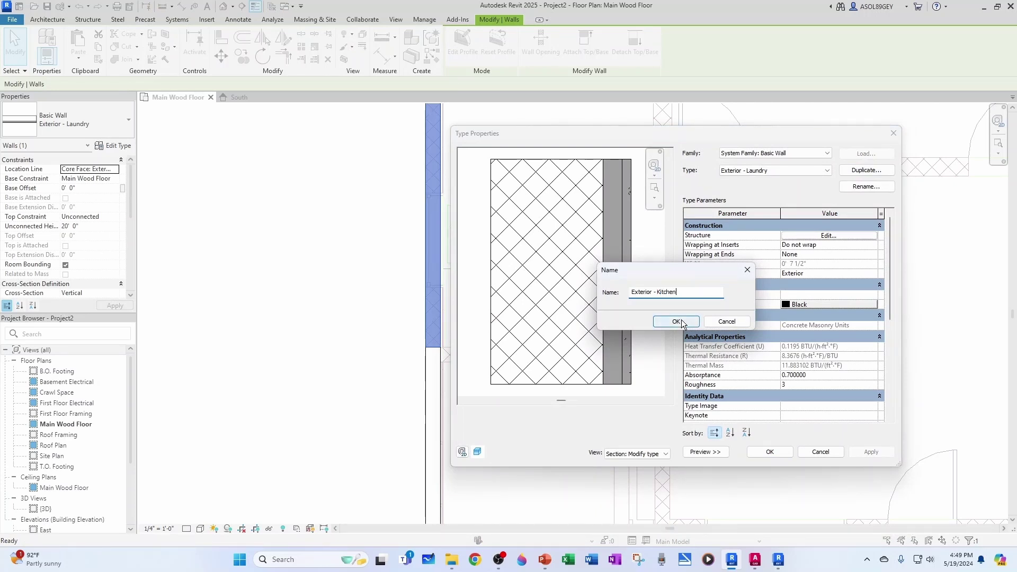
pyautogui.click(681, 322)
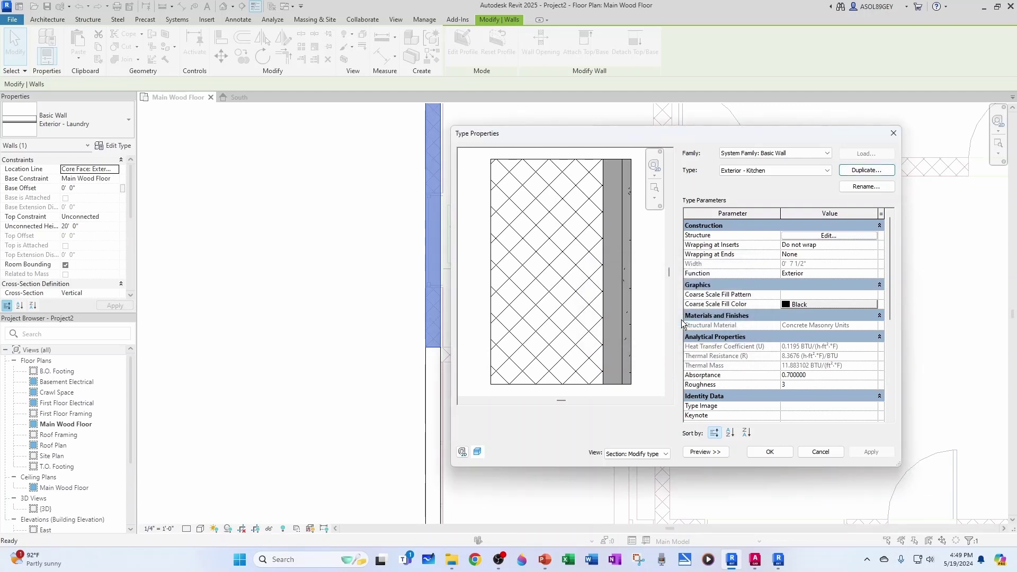
# - Set the Kitchen type's thermal/air layer to 3 5/8" and masonry layer to 7 5/8"
pyautogui.click(796, 237)
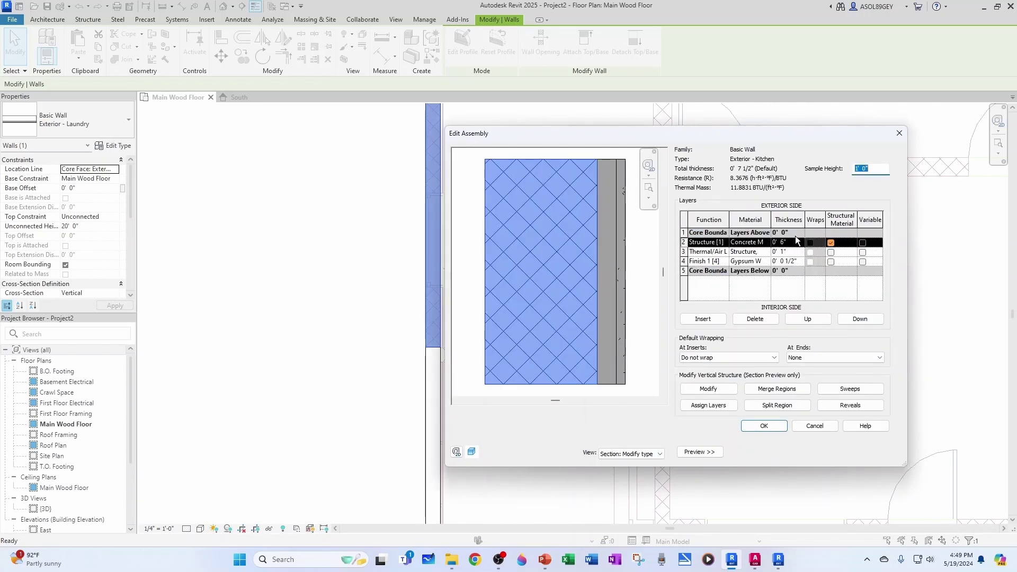
pyautogui.click(708, 252)
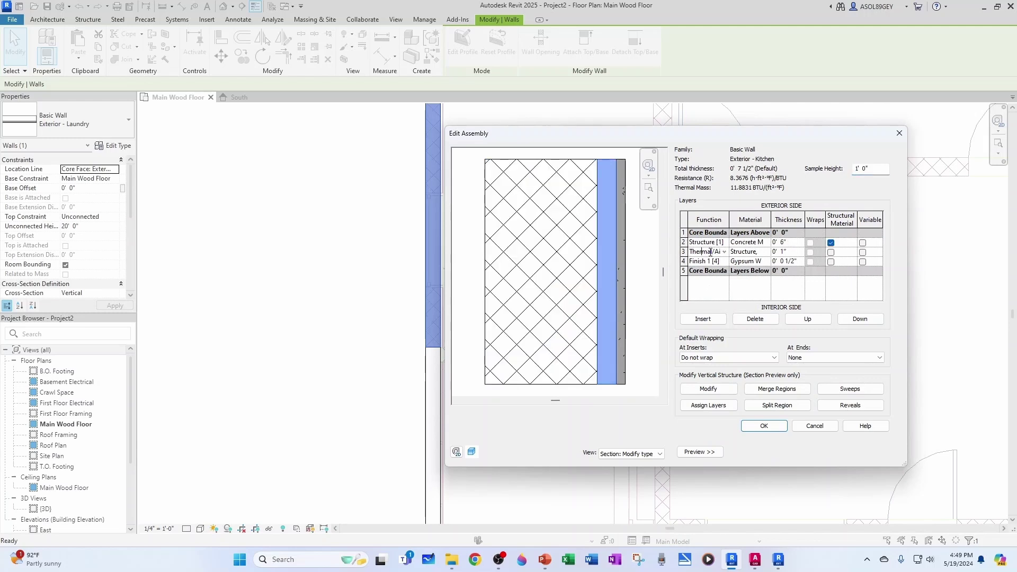
pyautogui.click(781, 252)
pyautogui.write('0 3 5/8')
pyautogui.click(787, 243)
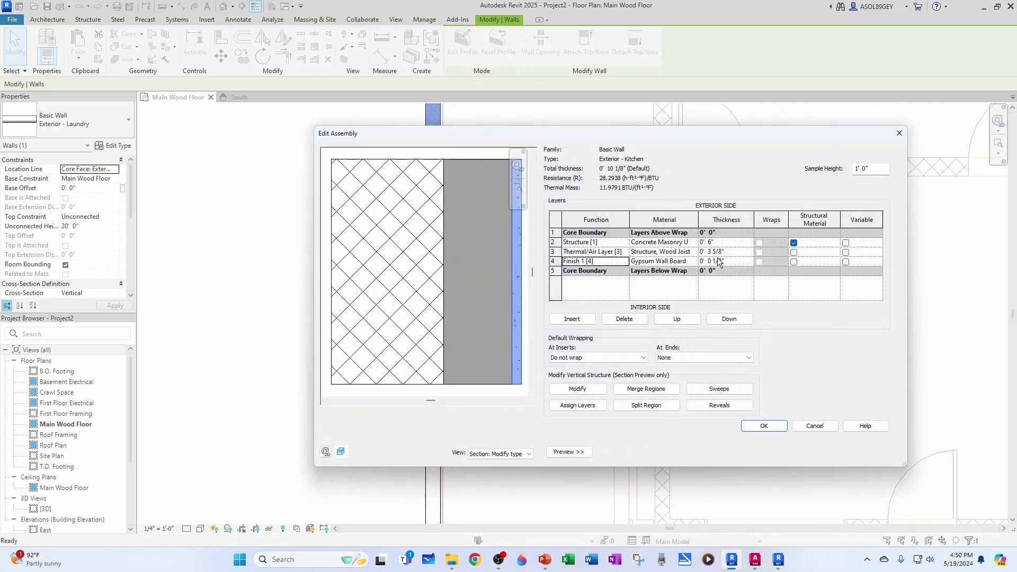
pyautogui.click(719, 244)
pyautogui.moveTo(719, 242); pyautogui.dragTo(689, 242)
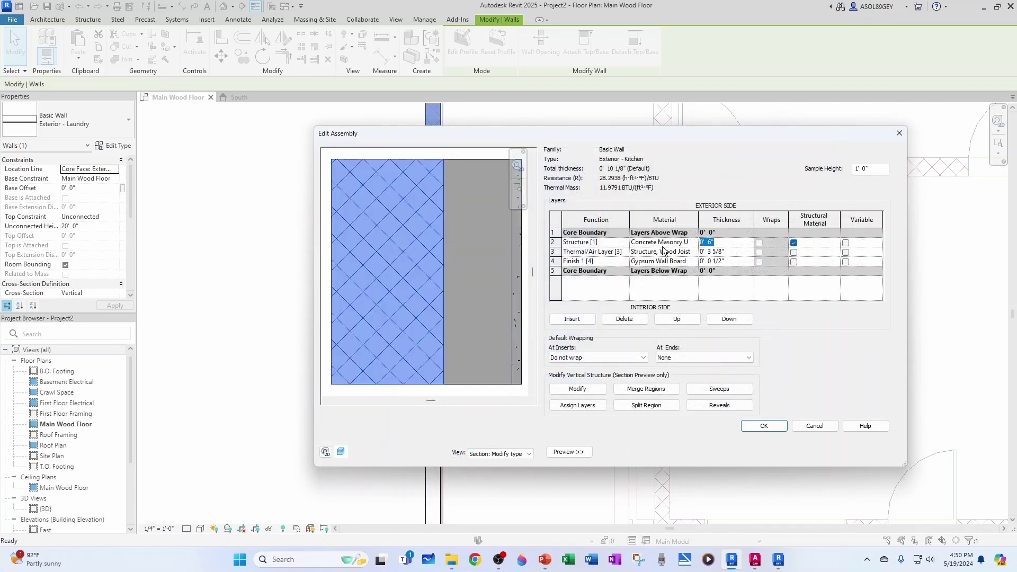
pyautogui.write('0')
pyautogui.click(736, 251)
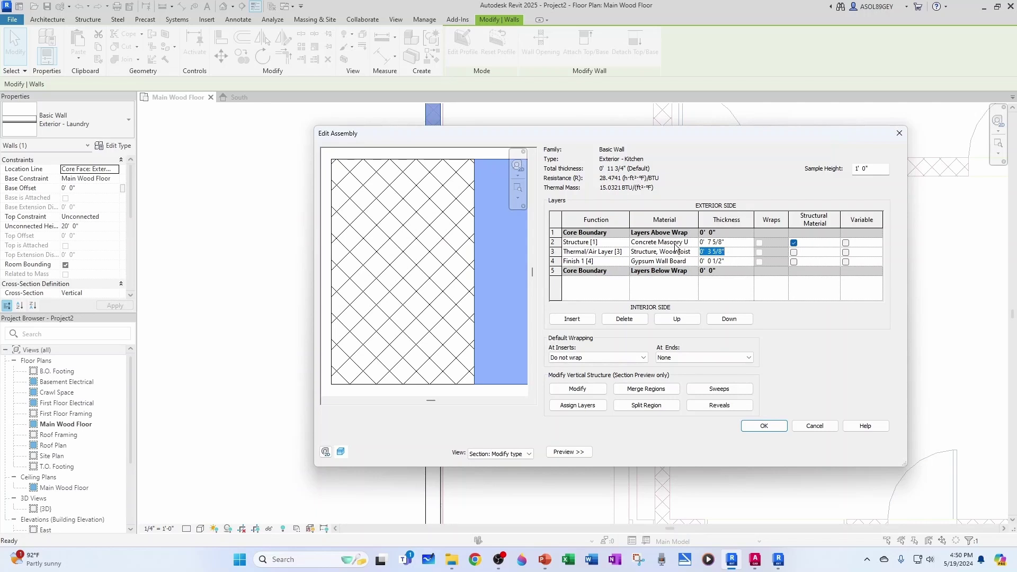
# - Review the masonry and finish layers in the preview and accept the Exterior - Kitchen type
pyautogui.click(578, 250)
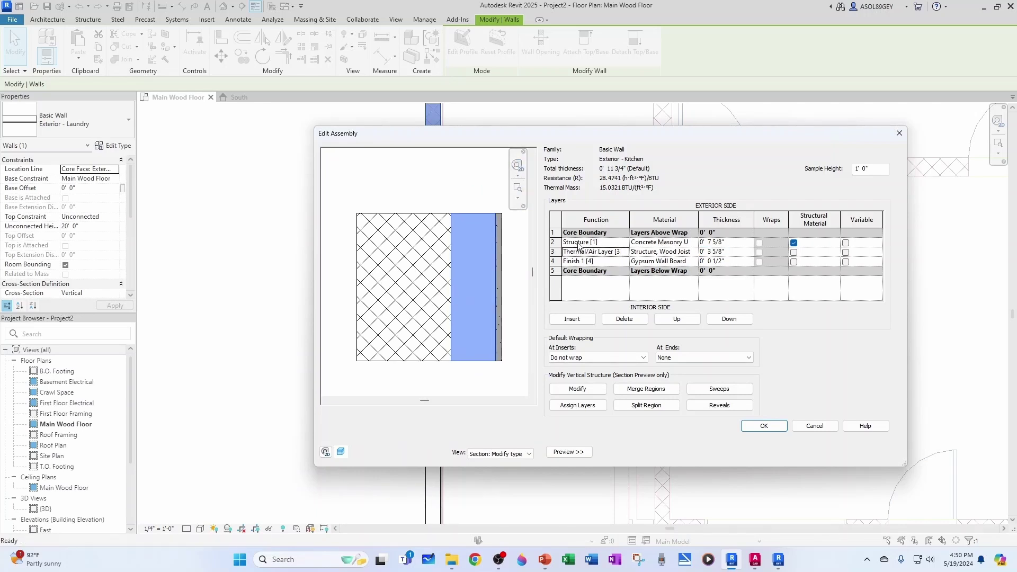
pyautogui.click(578, 242)
pyautogui.click(585, 260)
pyautogui.click(766, 426)
pyautogui.click(704, 452)
# - Change the Exterior - Laundry masonry layer to 7 5/8", making the wall 9 1/8" wide
pyautogui.scroll(-2, 488, 390)
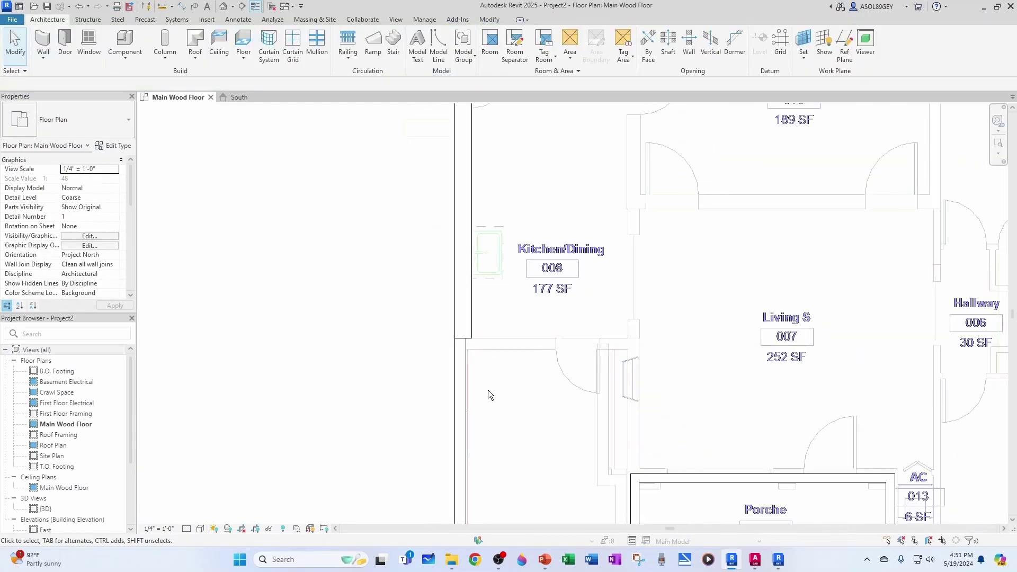
pyautogui.scroll(2, 466, 386)
pyautogui.click(464, 386)
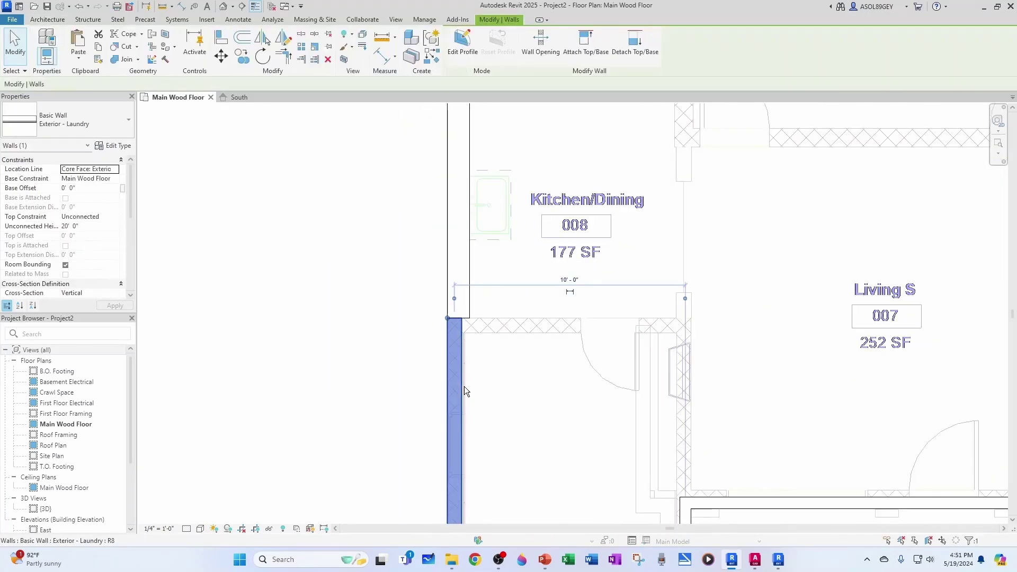
pyautogui.click(115, 145)
pyautogui.click(761, 236)
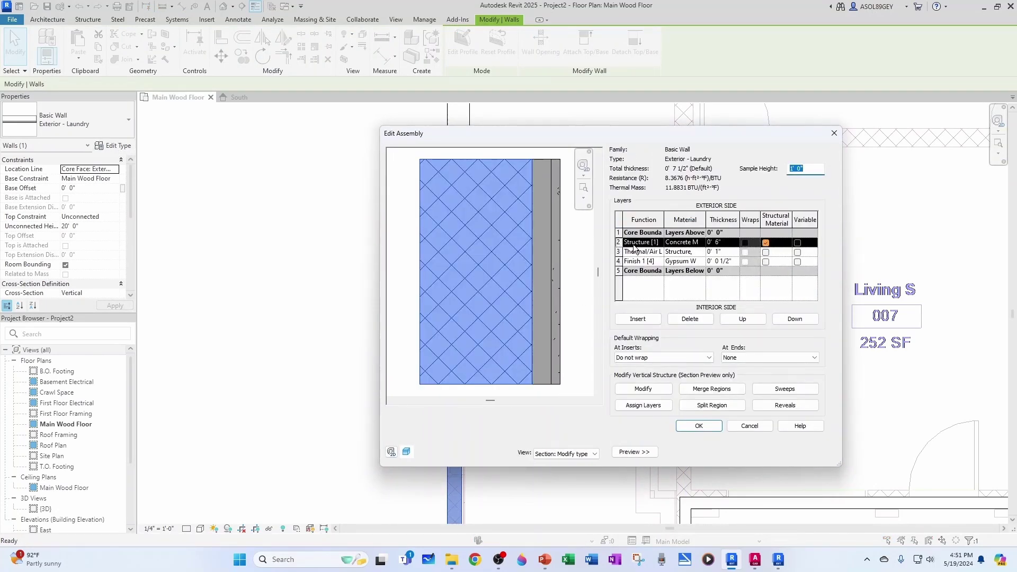
pyautogui.click(720, 243)
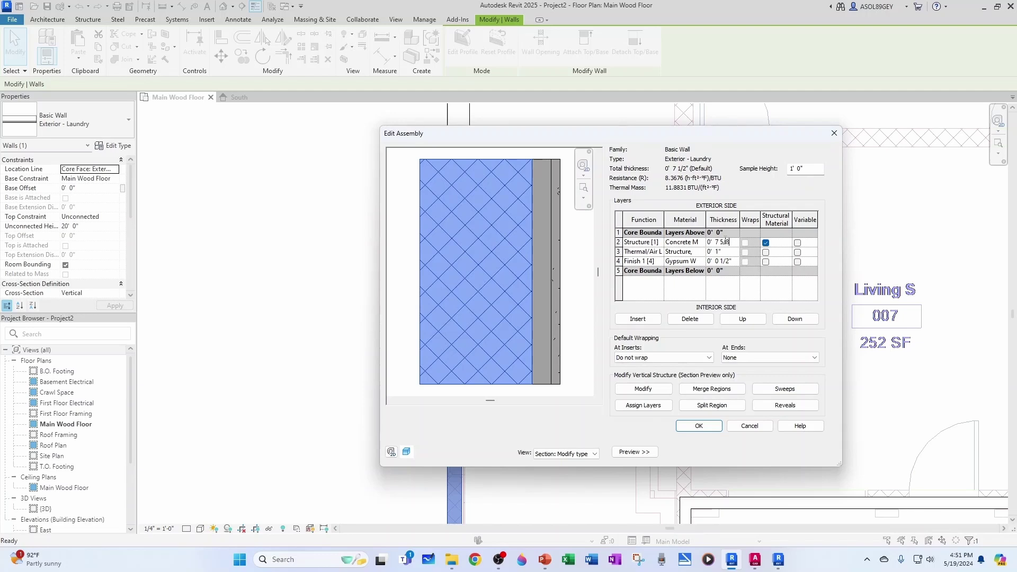
pyautogui.click(701, 424)
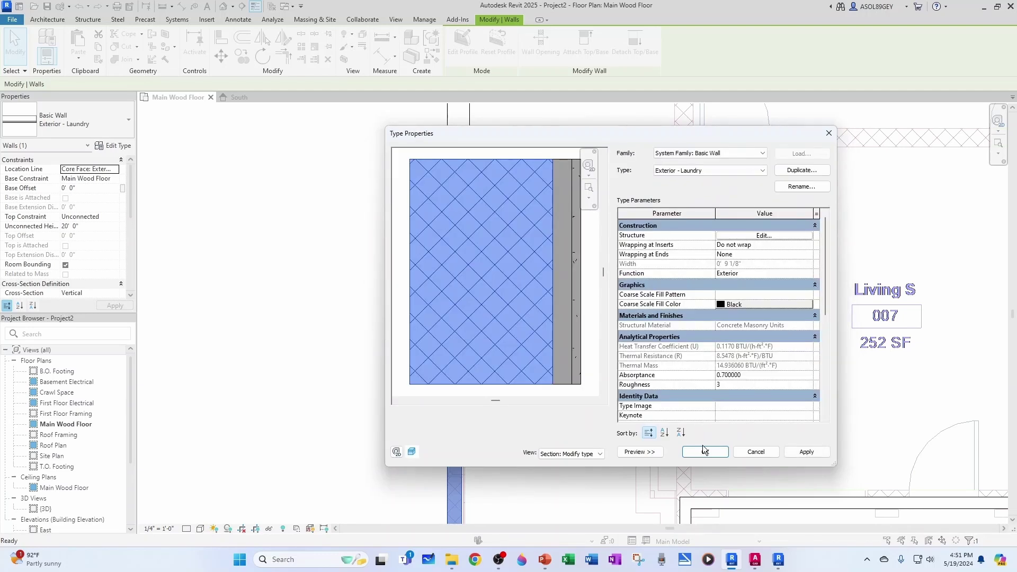
pyautogui.click(702, 449)
pyautogui.scroll(-3, 587, 361)
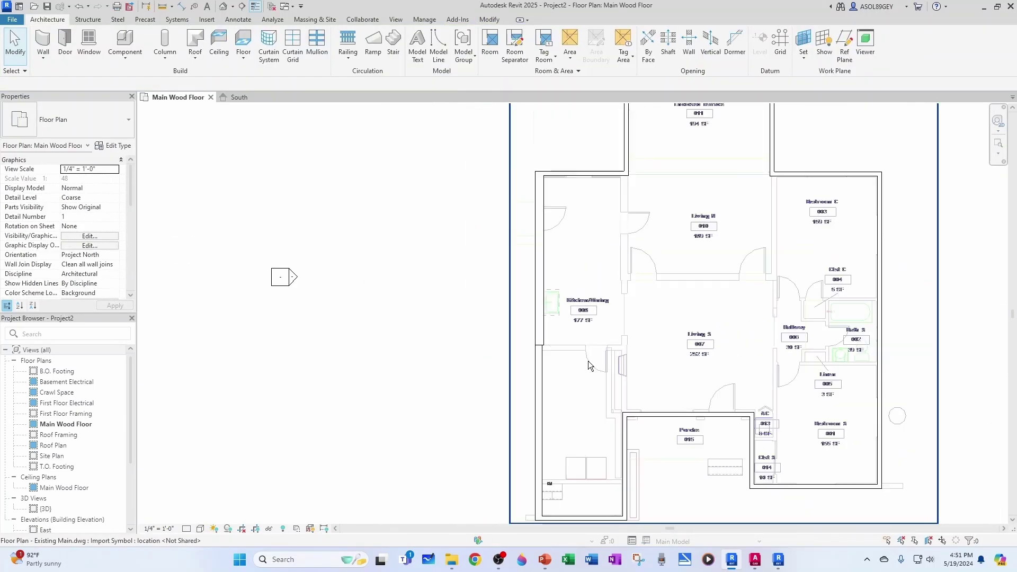
# - Switch the Main Wood Floor plan to Fine detail and zoom in on the layered exterior walls
pyautogui.scroll(4, 539, 518)
pyautogui.scroll(-2, 524, 455)
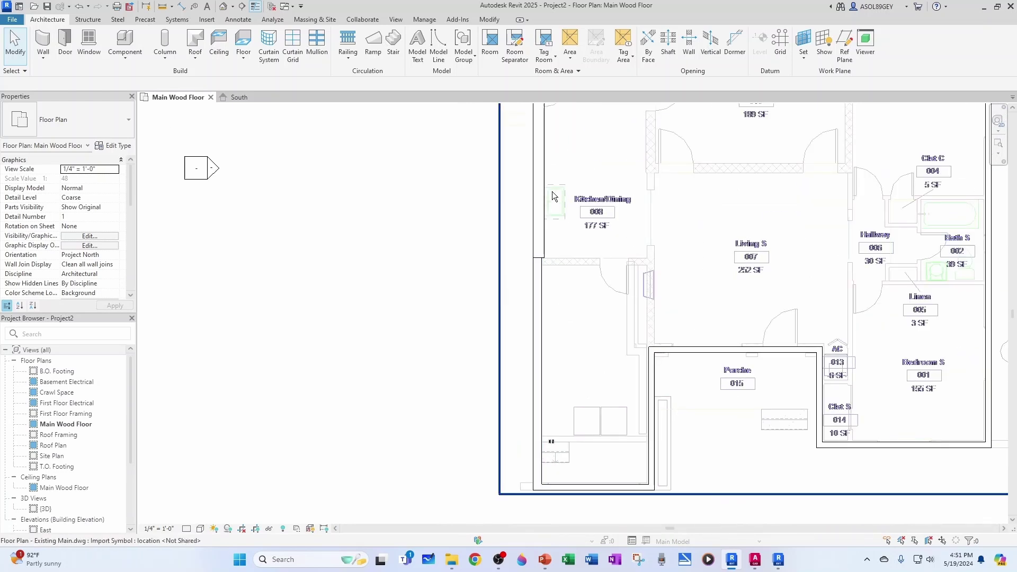
pyautogui.click(186, 529)
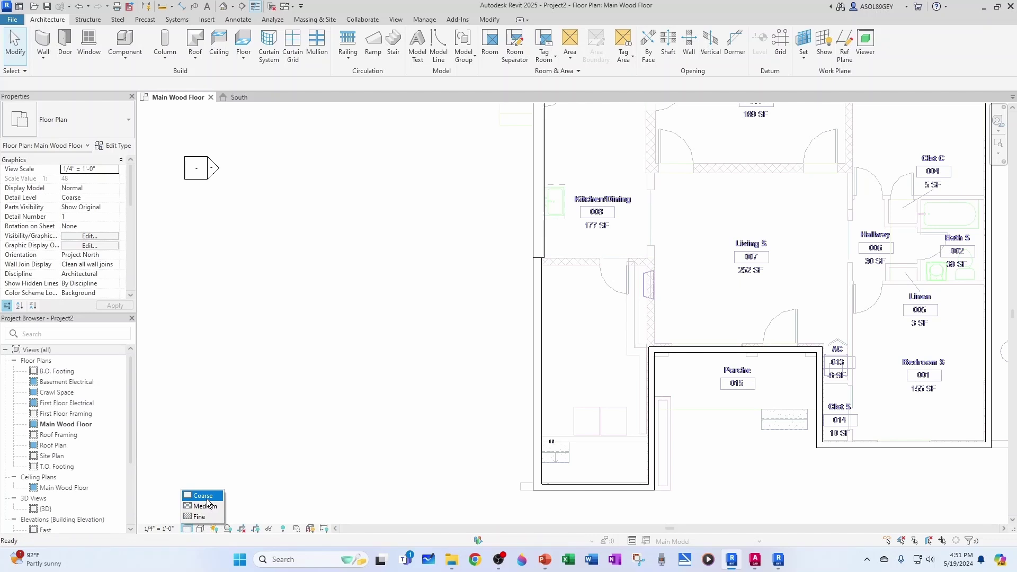
pyautogui.click(199, 516)
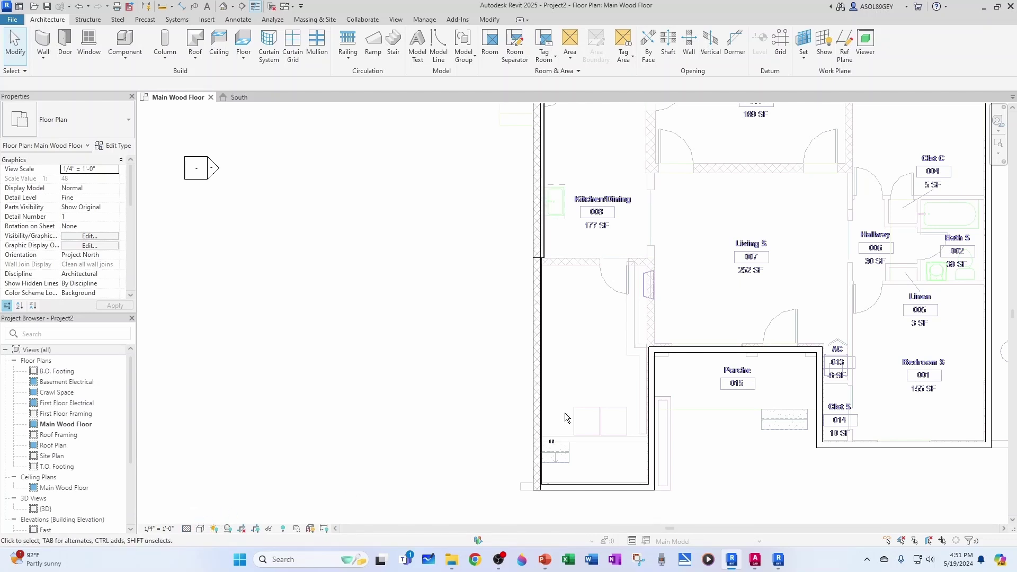
pyautogui.scroll(1, 528, 483)
pyautogui.scroll(3, 528, 482)
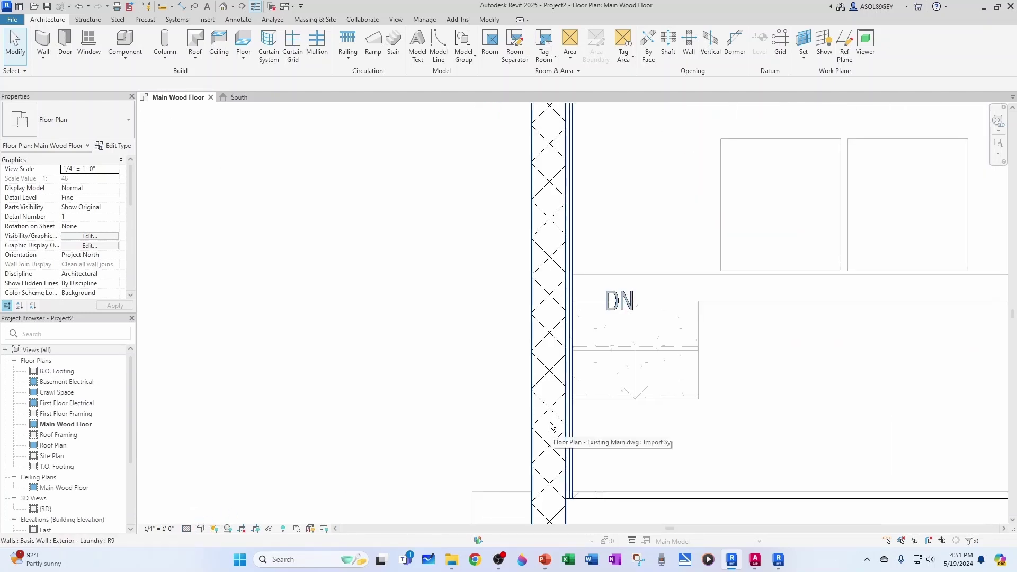
pyautogui.scroll(2, 559, 431)
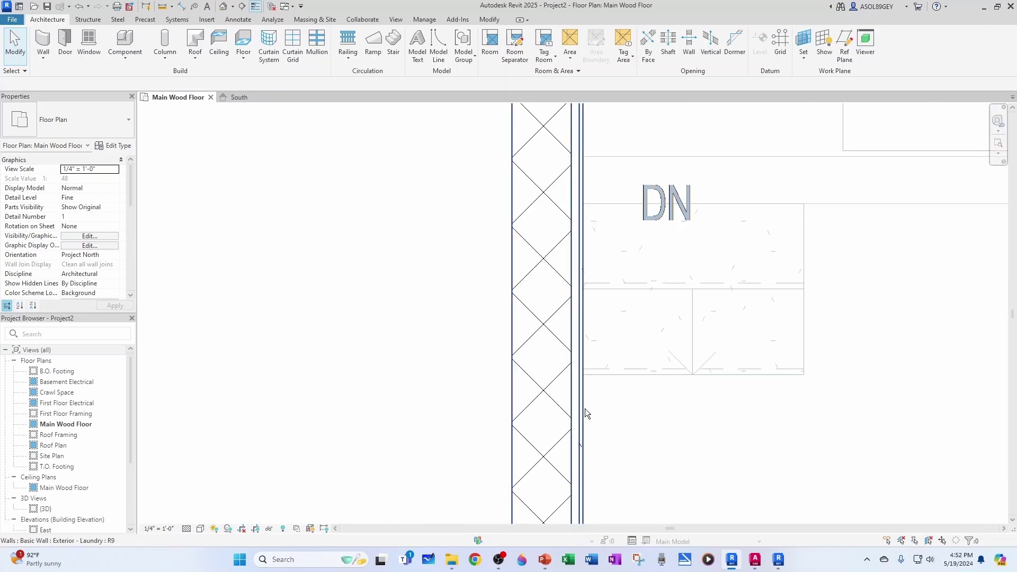
pyautogui.scroll(-3, 584, 408)
pyautogui.scroll(-1, 578, 407)
pyautogui.scroll(-2, 621, 328)
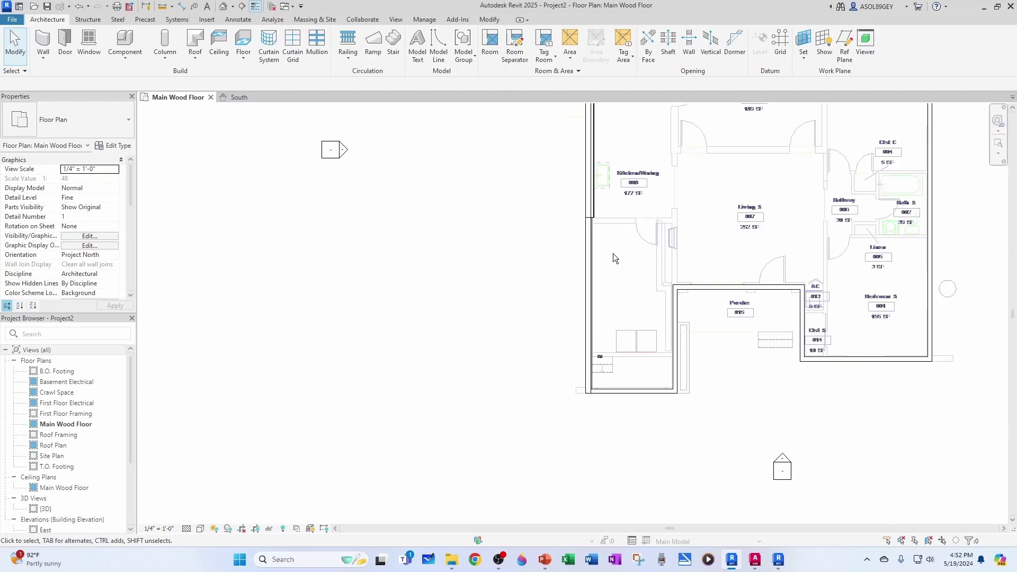
pyautogui.scroll(3, 470, 366)
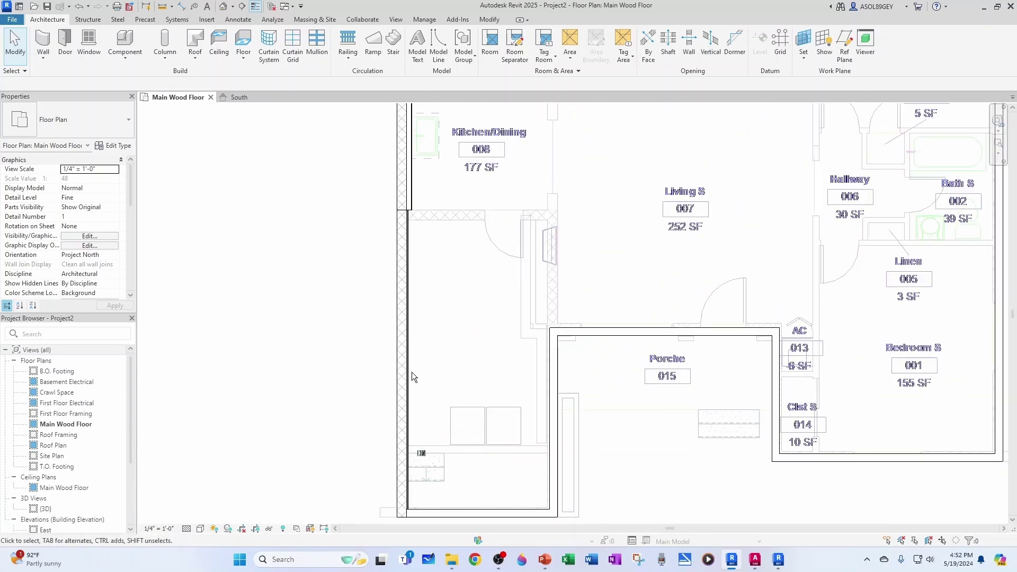
pyautogui.click(403, 380)
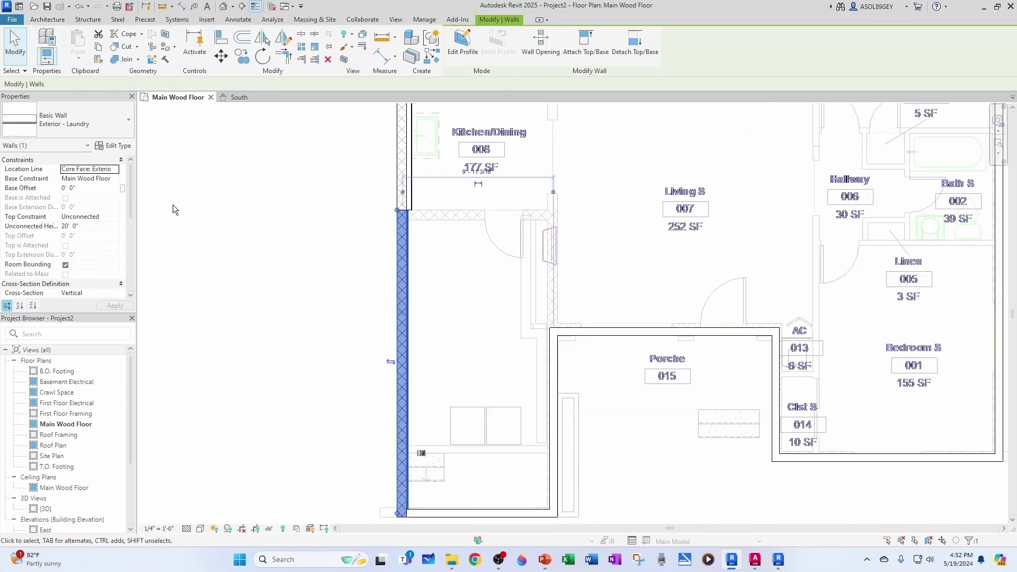
# - Tab-select the chain of seven exterior walls around the right-hand bedrooms and porch
pyautogui.scroll(-1, 420, 303)
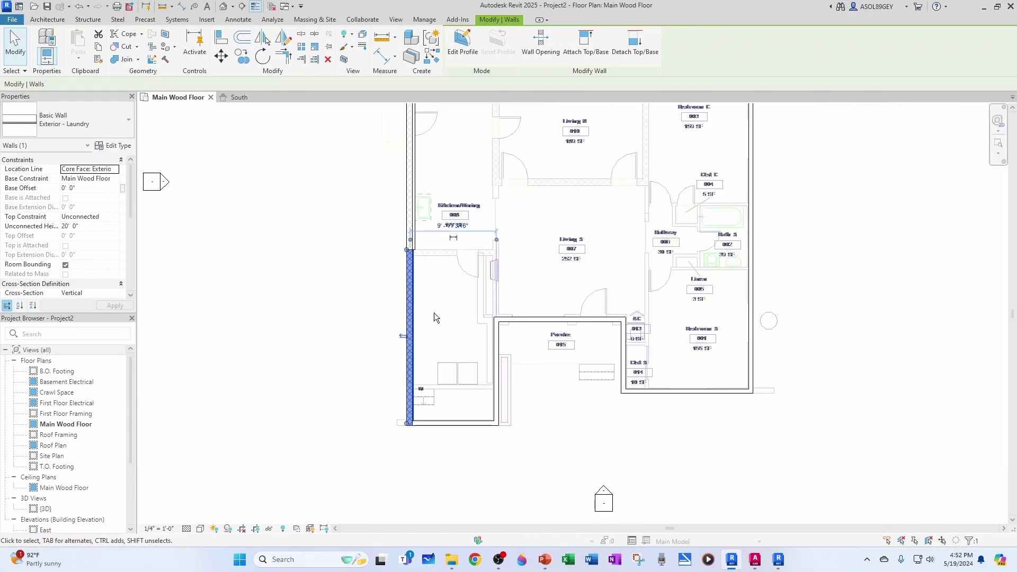
pyautogui.click(434, 313)
pyautogui.moveTo(434, 312); pyautogui.dragTo(540, 259, button='middle')
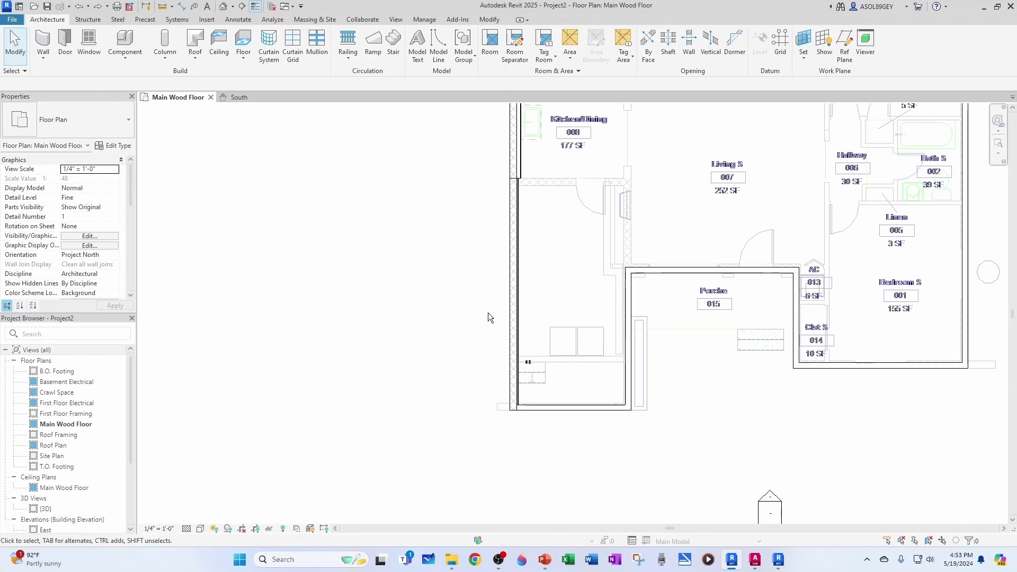
pyautogui.click(508, 323)
pyautogui.click(628, 469)
pyautogui.scroll(-3, 628, 469)
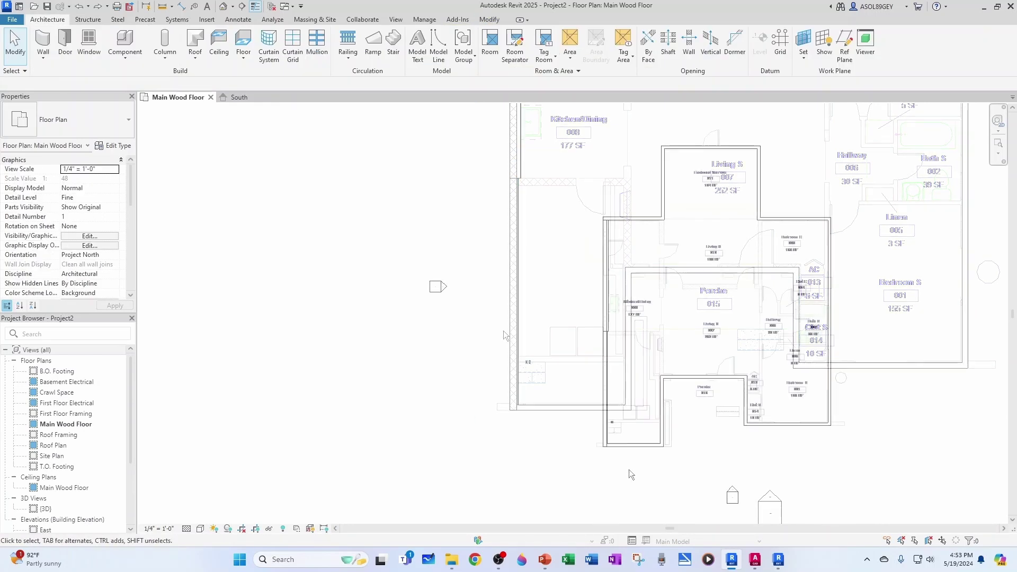
pyautogui.click(633, 447)
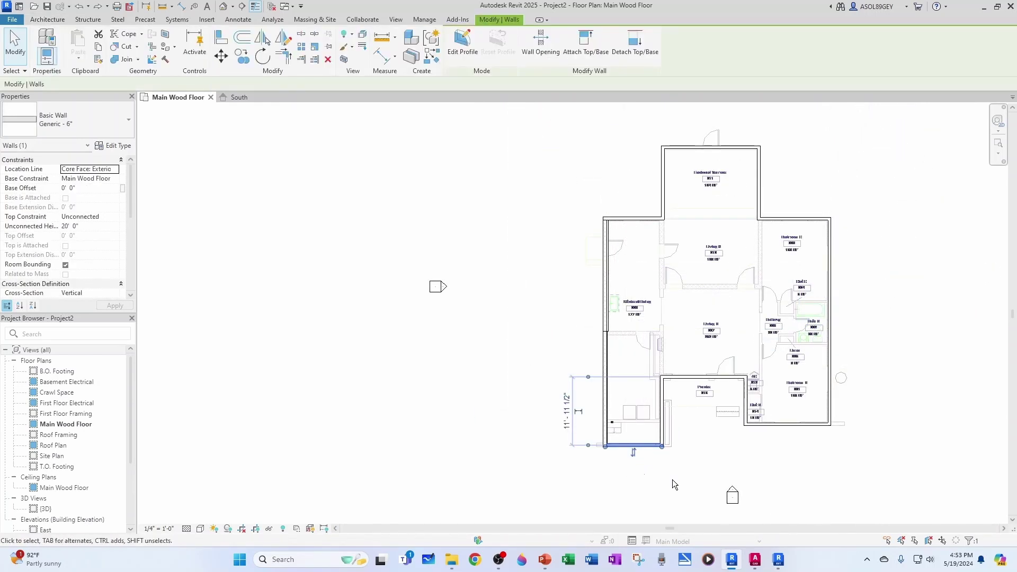
pyautogui.press('Tab')
pyautogui.click(813, 221)
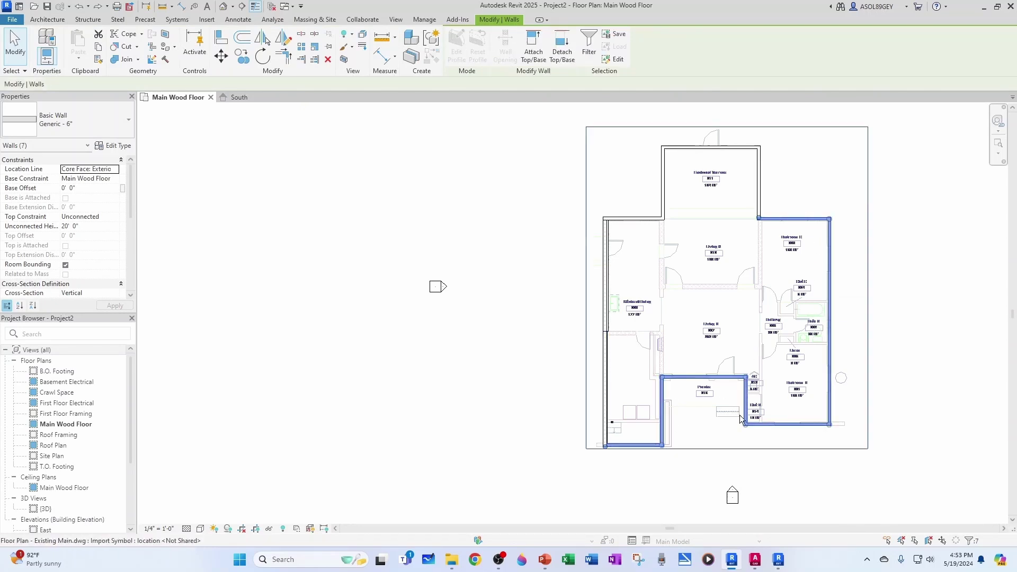
# - Change the seven selected walls to the Exterior - Laundry type
pyautogui.click(71, 116)
pyautogui.scroll(3, 68, 245)
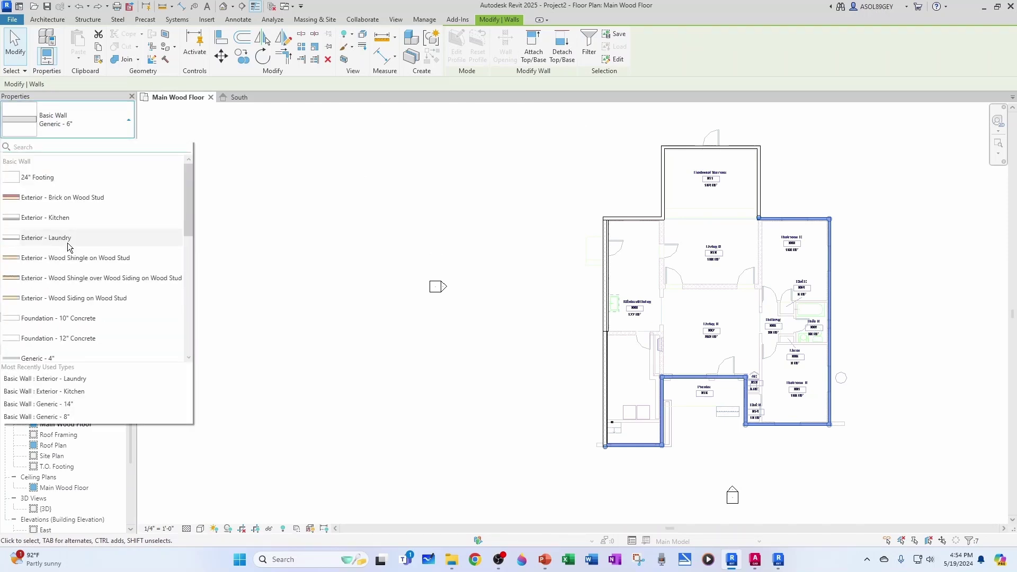
pyautogui.click(66, 240)
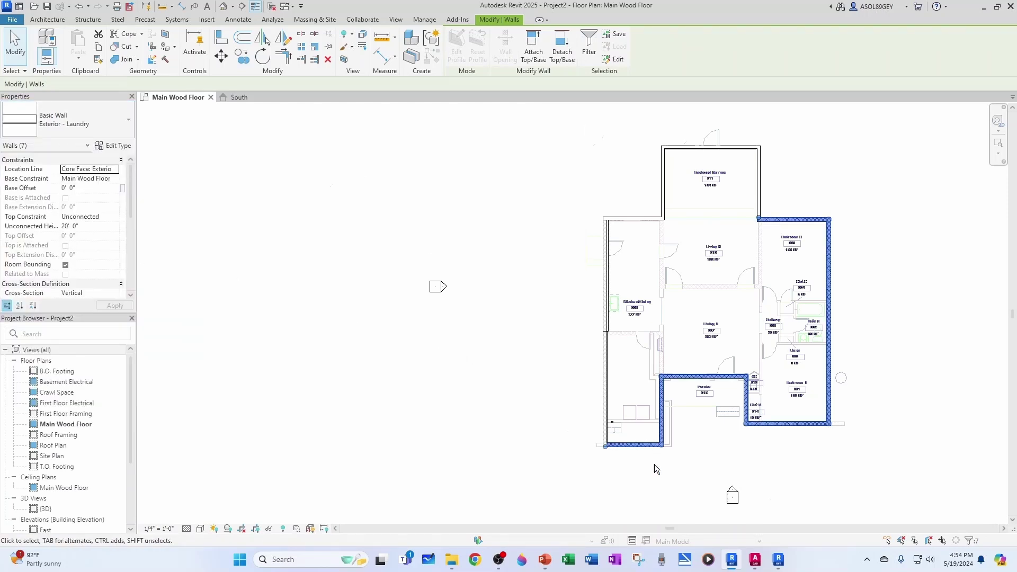
pyautogui.scroll(5, 654, 464)
pyautogui.click(585, 428)
# - Assign Exterior - Kitchen to the top wall left of the Enclosed Terrace
pyautogui.scroll(-2, 683, 458)
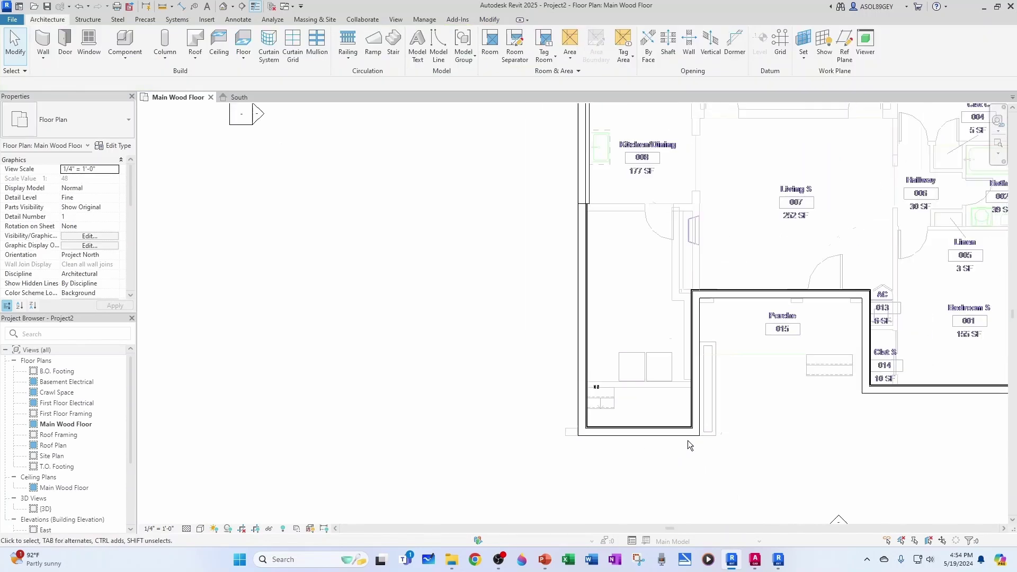
pyautogui.moveTo(687, 440); pyautogui.dragTo(574, 391, button='middle')
pyautogui.scroll(-2, 739, 385)
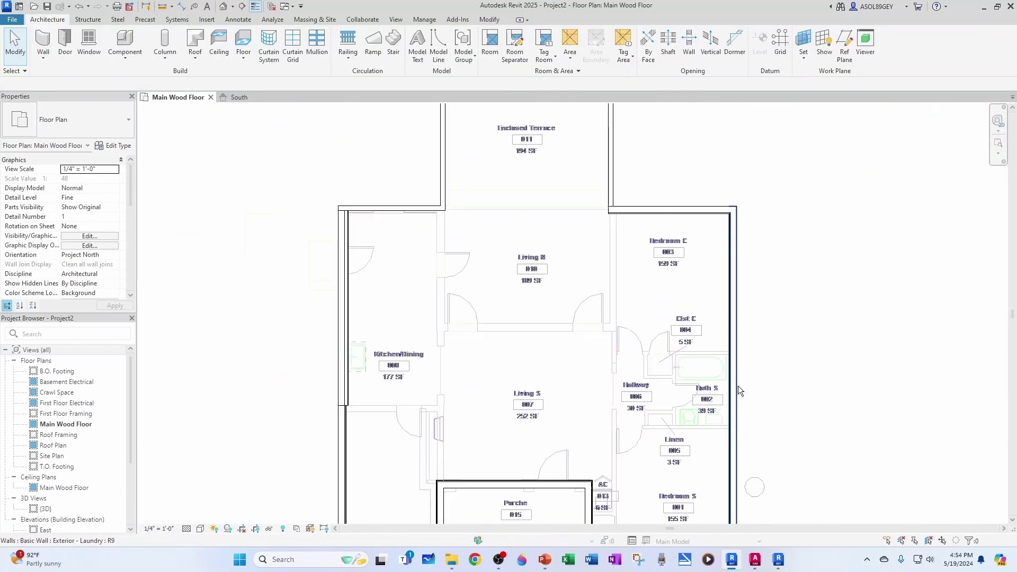
pyautogui.scroll(-2, 738, 386)
pyautogui.scroll(4, 423, 313)
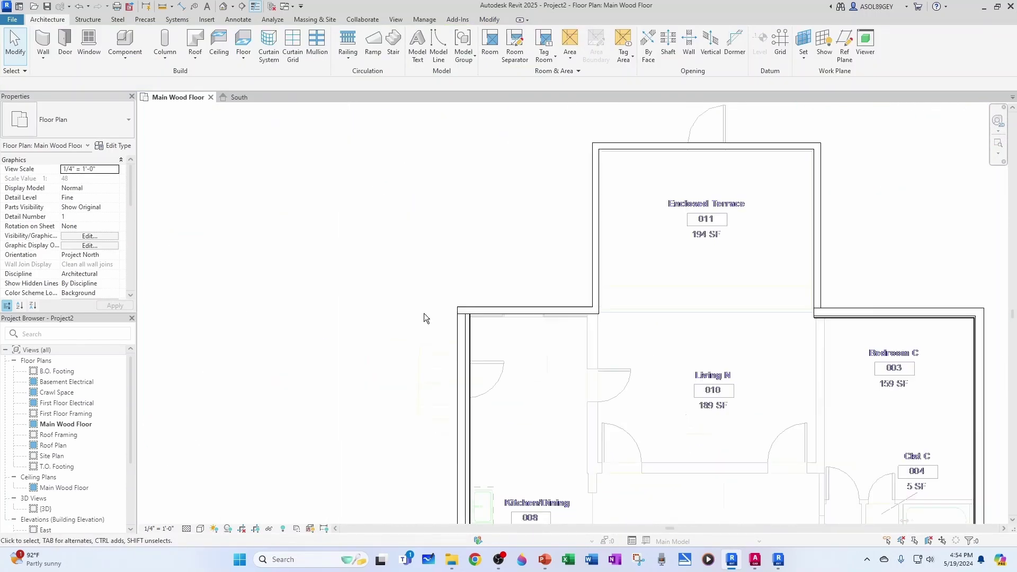
pyautogui.click(570, 308)
pyautogui.click(88, 131)
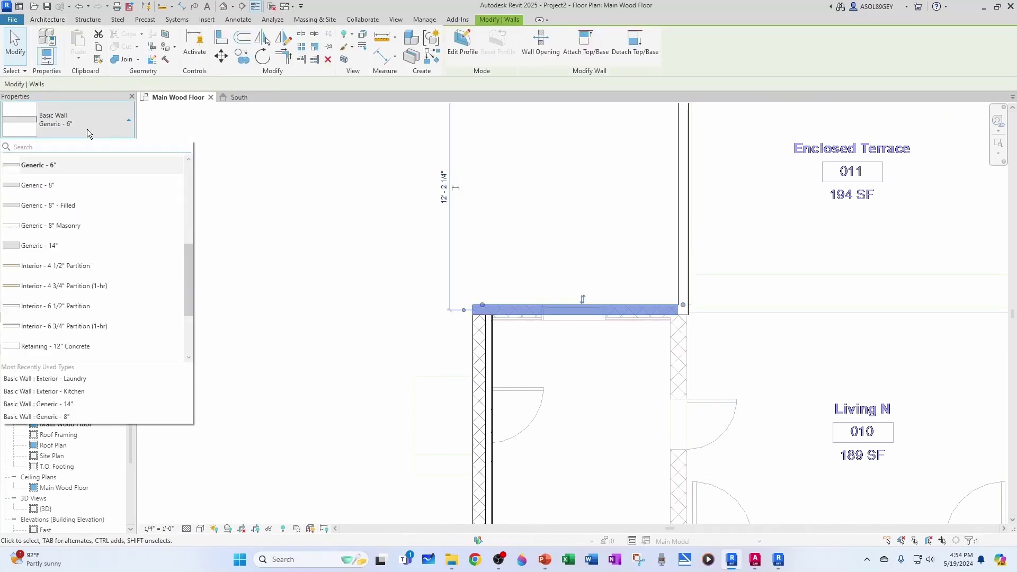
pyautogui.scroll(4, 70, 250)
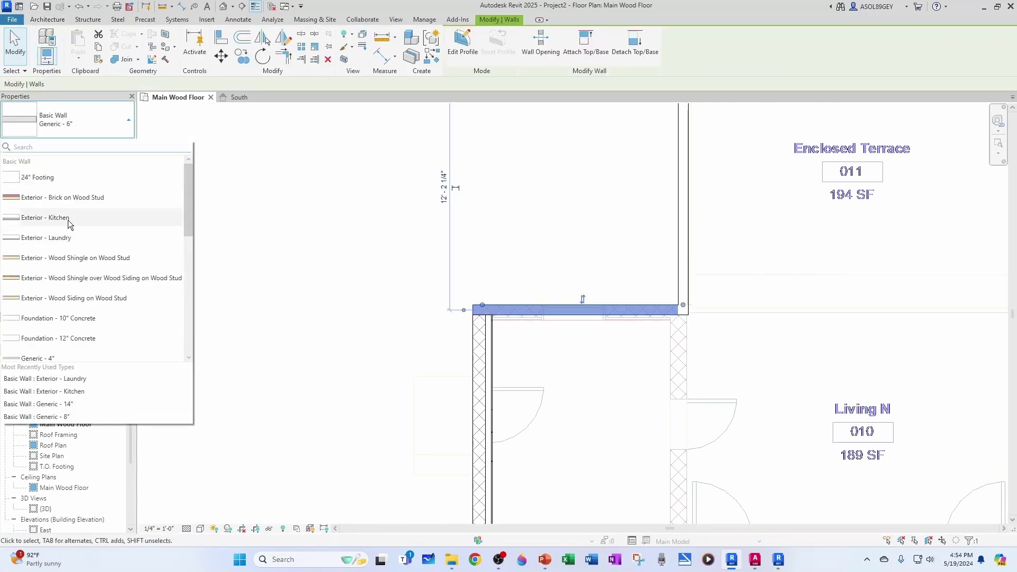
pyautogui.click(45, 217)
pyautogui.press('Escape')
# - Redo the Exterior - Kitchen assignment on the top wall after it was undone
pyautogui.scroll(3, 497, 323)
pyautogui.scroll(2, 497, 323)
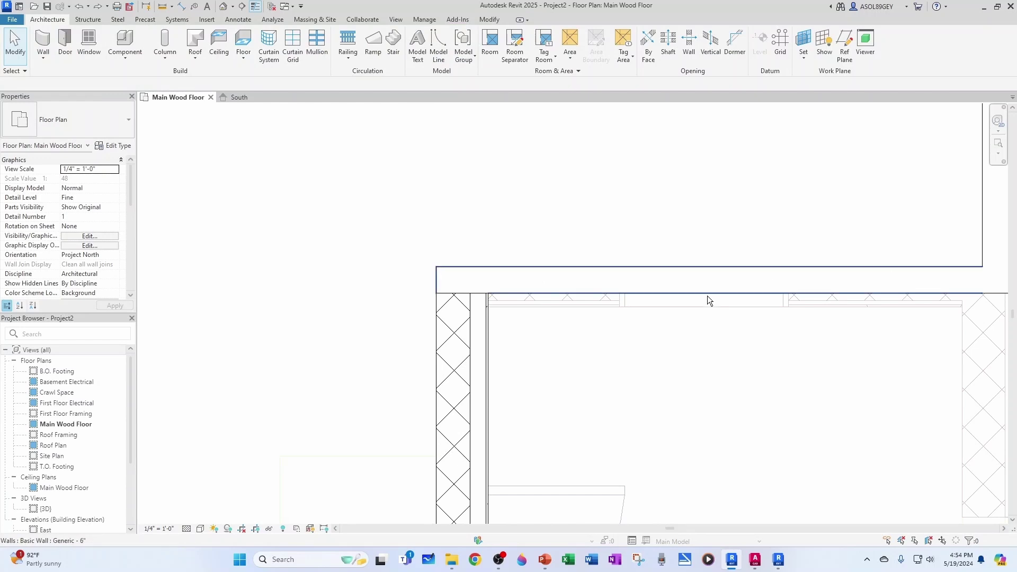
pyautogui.click(619, 290)
pyautogui.press('Escape')
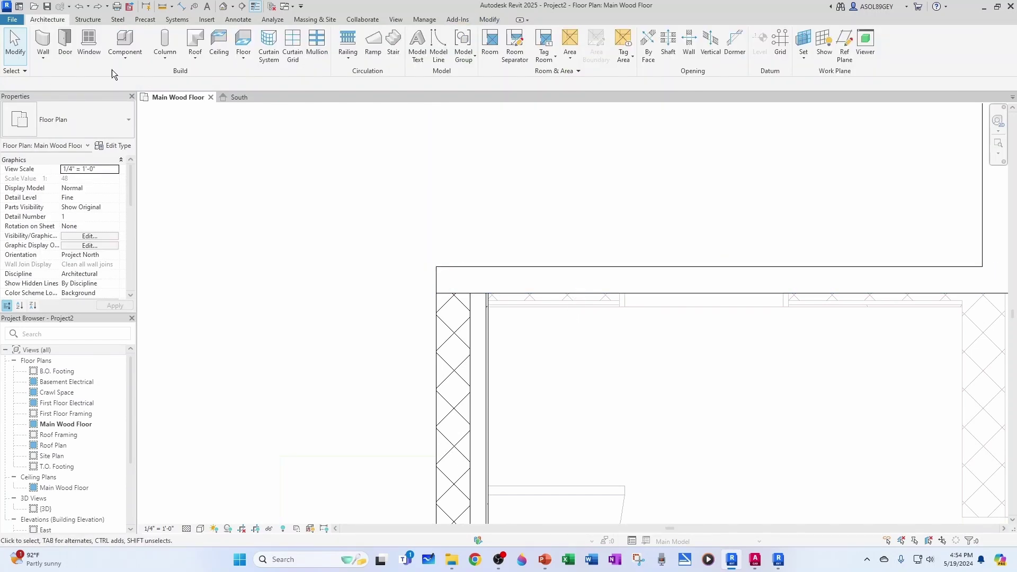
pyautogui.click(101, 9)
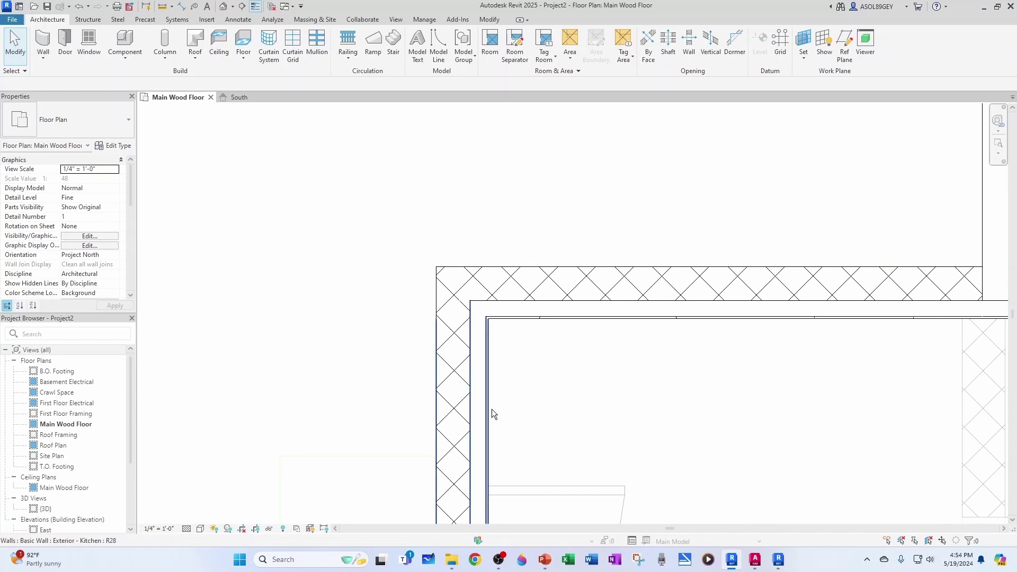
pyautogui.scroll(-4, 528, 388)
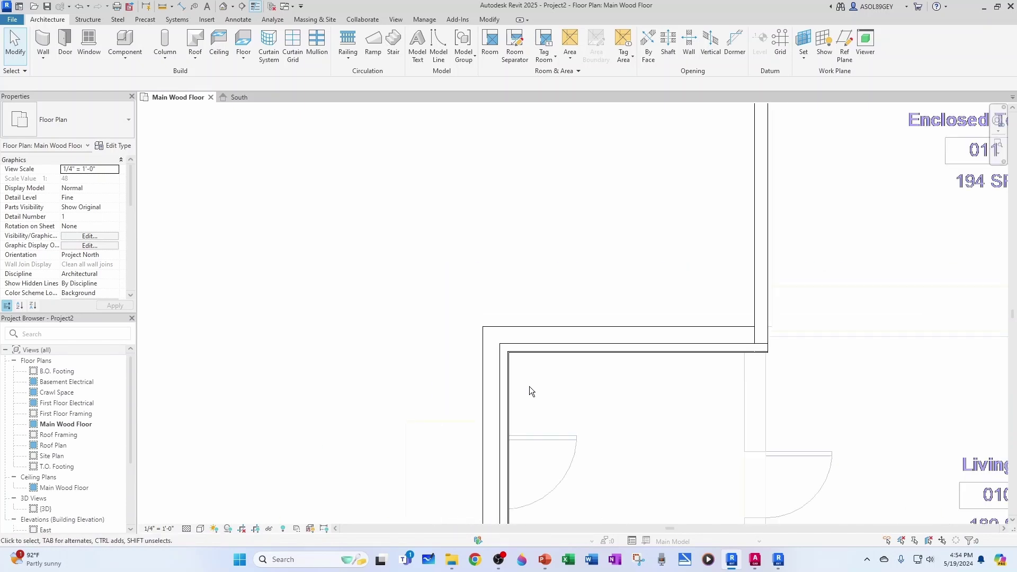
pyautogui.scroll(-3, 704, 327)
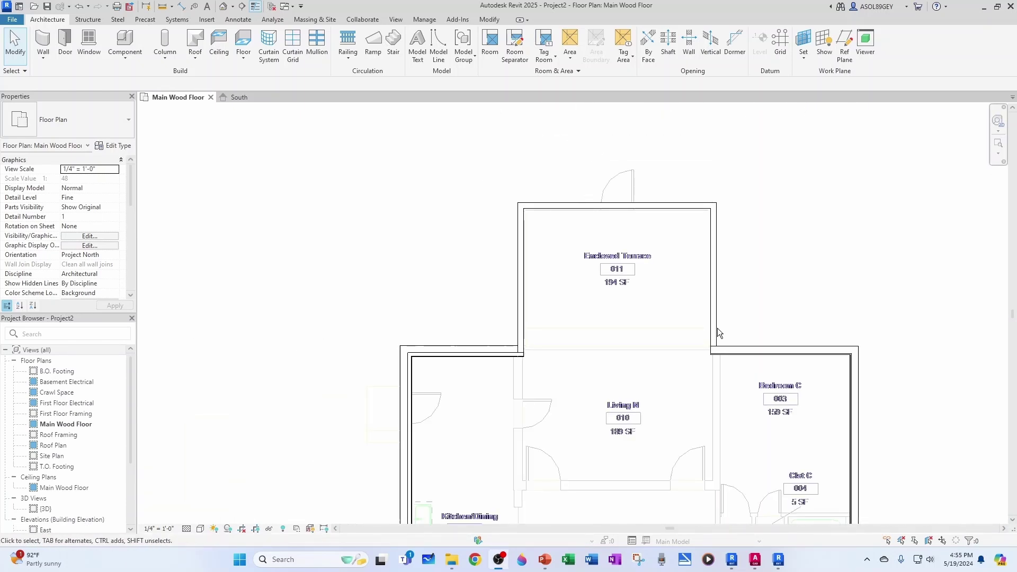
# - Use Create Similar (CS) on an Exterior - Laundry wall to draw a wall down Living N's right side
pyautogui.scroll(-1, 628, 364)
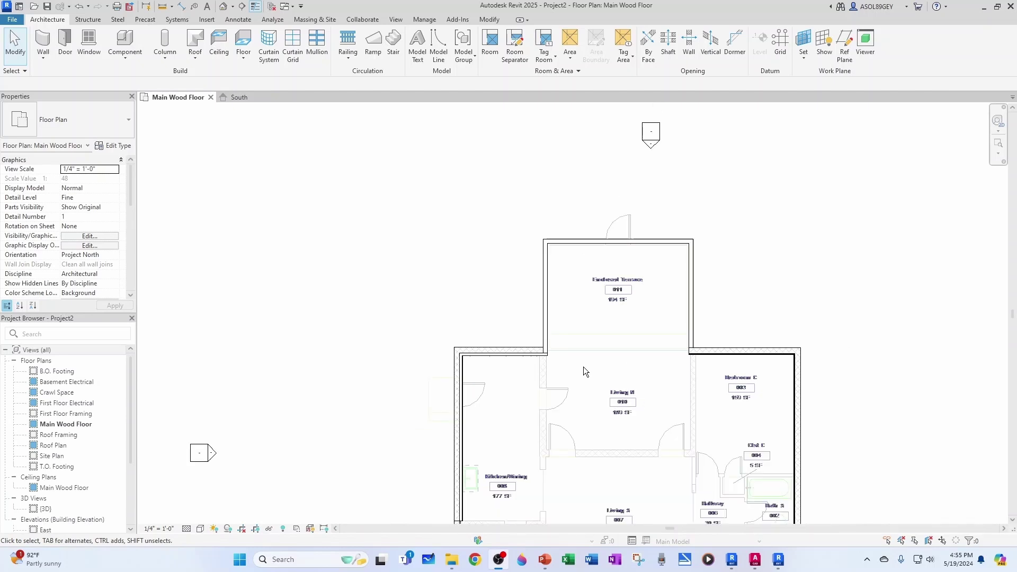
pyautogui.scroll(2, 701, 463)
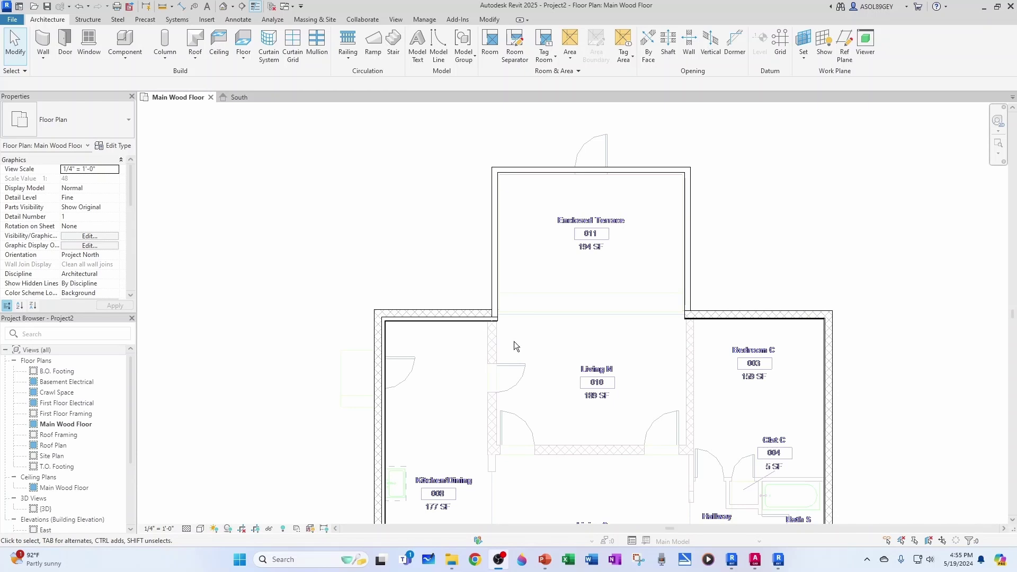
pyautogui.scroll(2, 732, 343)
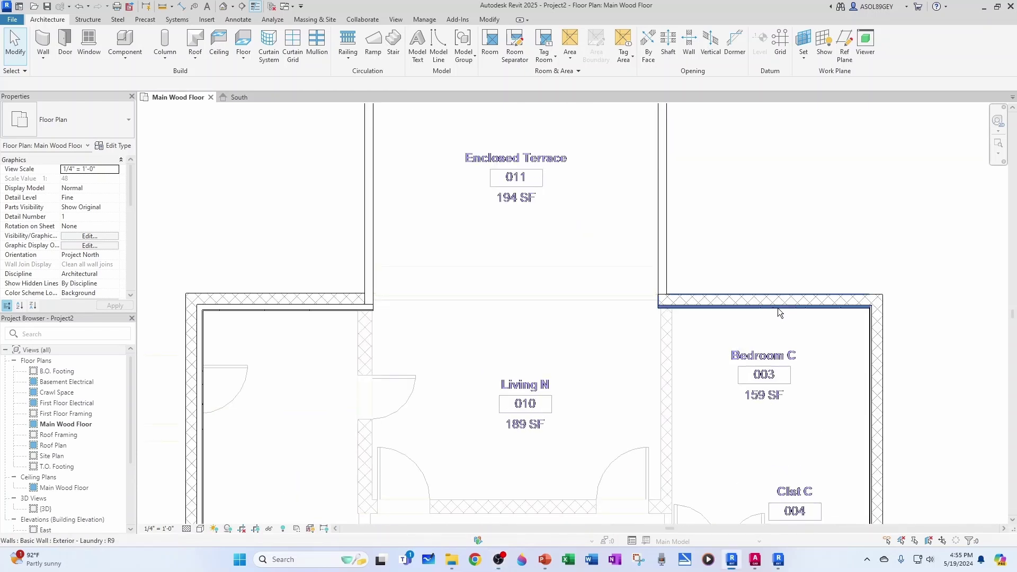
pyautogui.click(787, 307)
pyautogui.press('c')
pyautogui.press('s')
pyautogui.scroll(3, 674, 328)
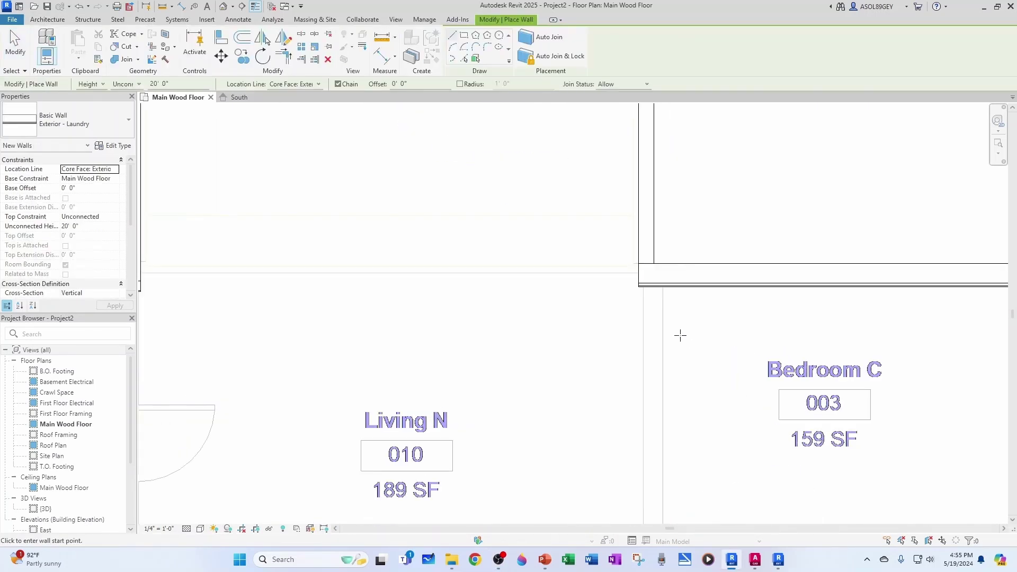
pyautogui.click(636, 273)
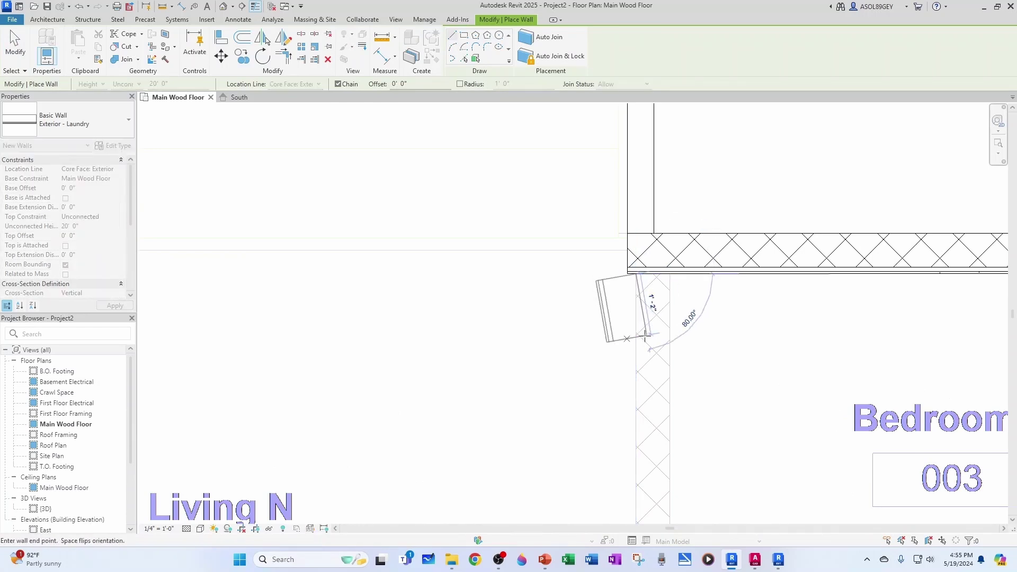
pyautogui.scroll(-2, 646, 336)
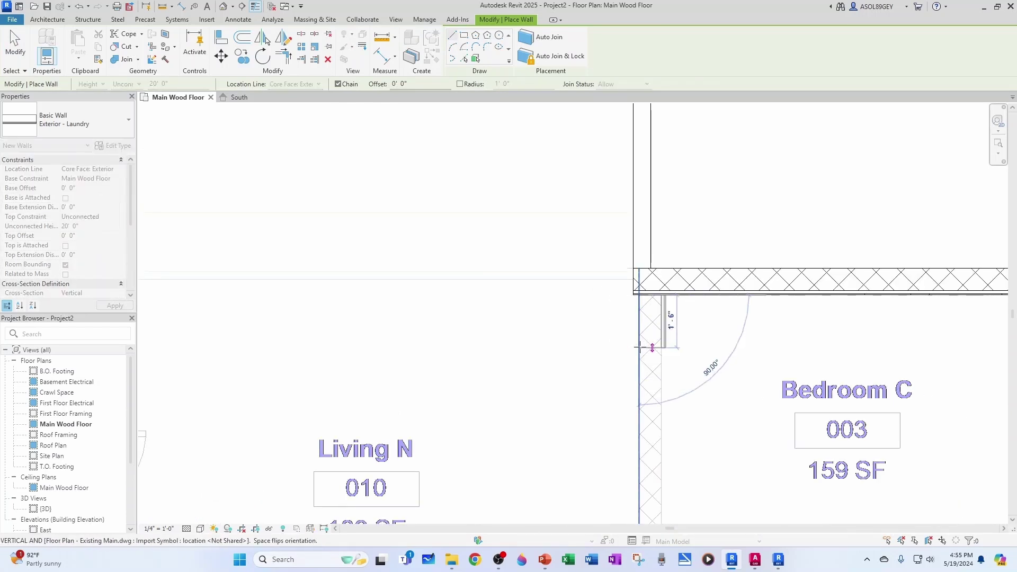
pyautogui.scroll(-5, 641, 348)
pyautogui.scroll(-1, 633, 402)
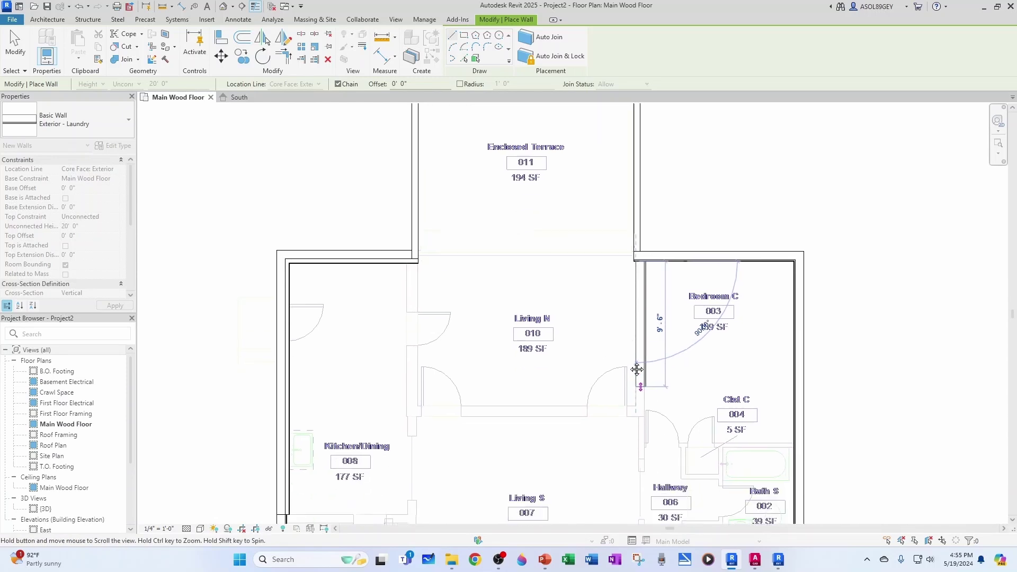
pyautogui.scroll(6, 632, 368)
pyautogui.click(631, 365)
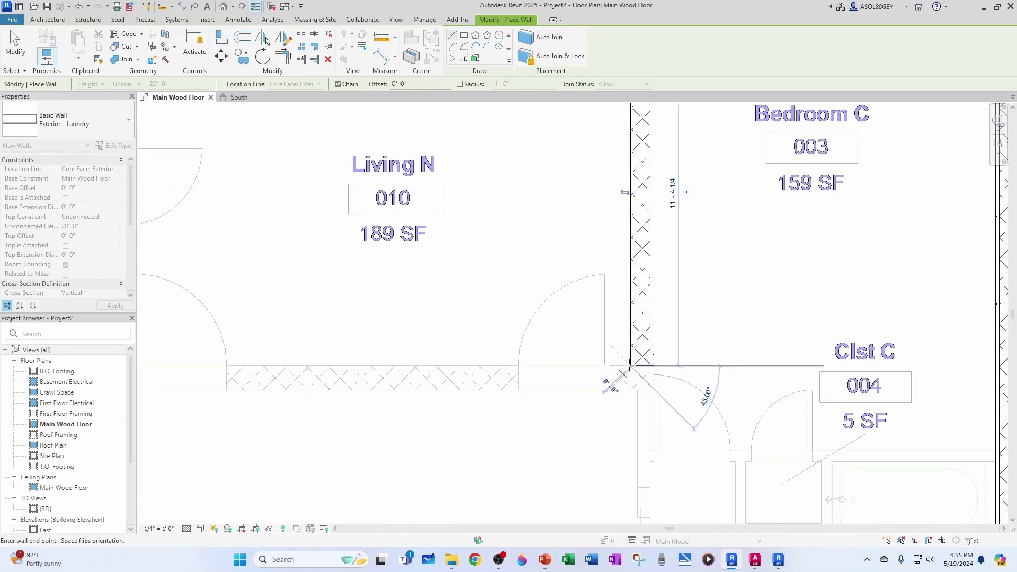
# - Continue the Laundry walls along Living N's bottom and left sides to its upper-left corner
pyautogui.scroll(-3, 625, 365)
pyautogui.moveTo(361, 355); pyautogui.dragTo(585, 377, button='middle')
pyautogui.scroll(2, 585, 377)
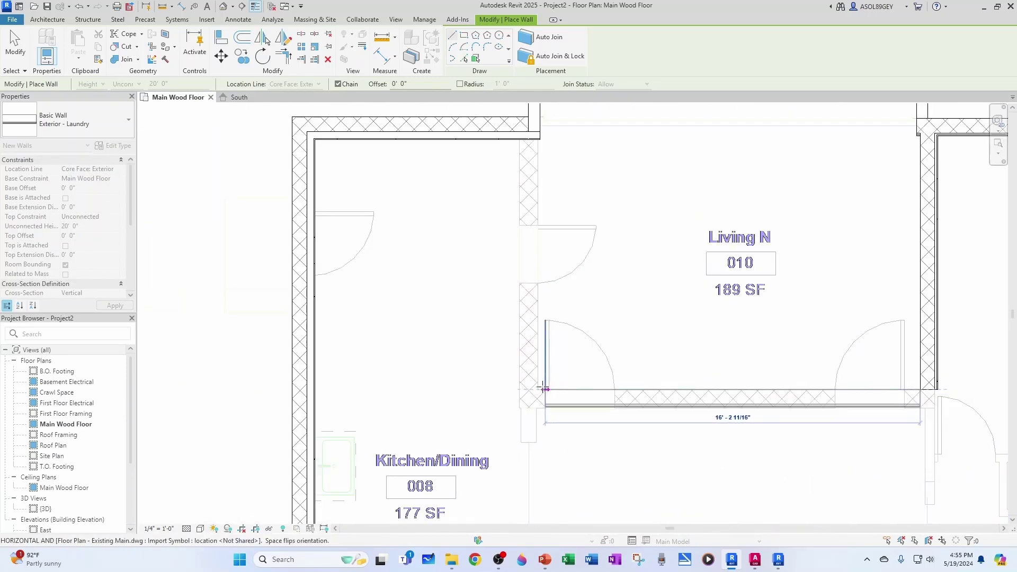
pyautogui.click(538, 386)
pyautogui.scroll(-3, 545, 358)
pyautogui.scroll(2, 543, 352)
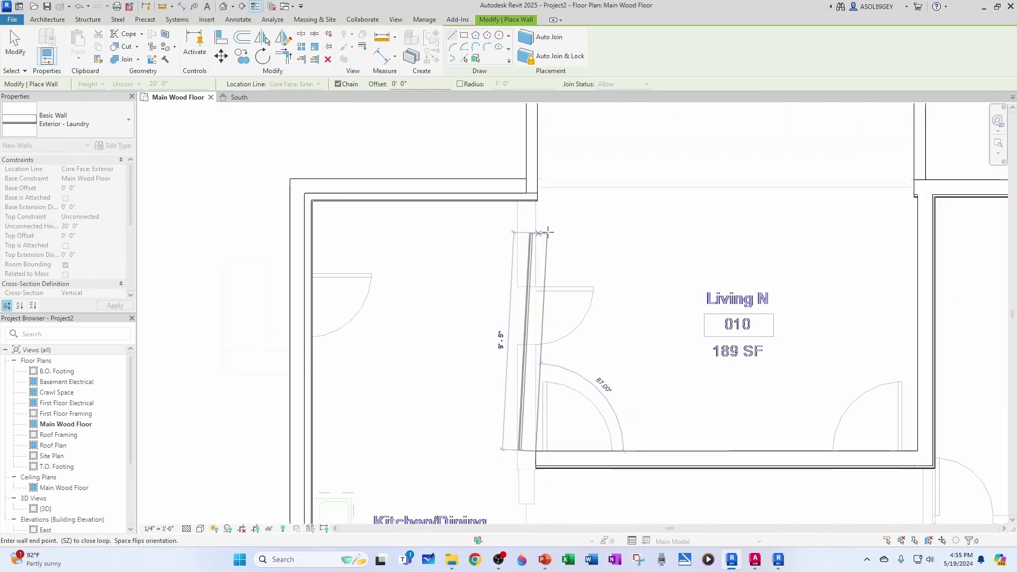
pyautogui.scroll(4, 530, 211)
pyautogui.click(537, 198)
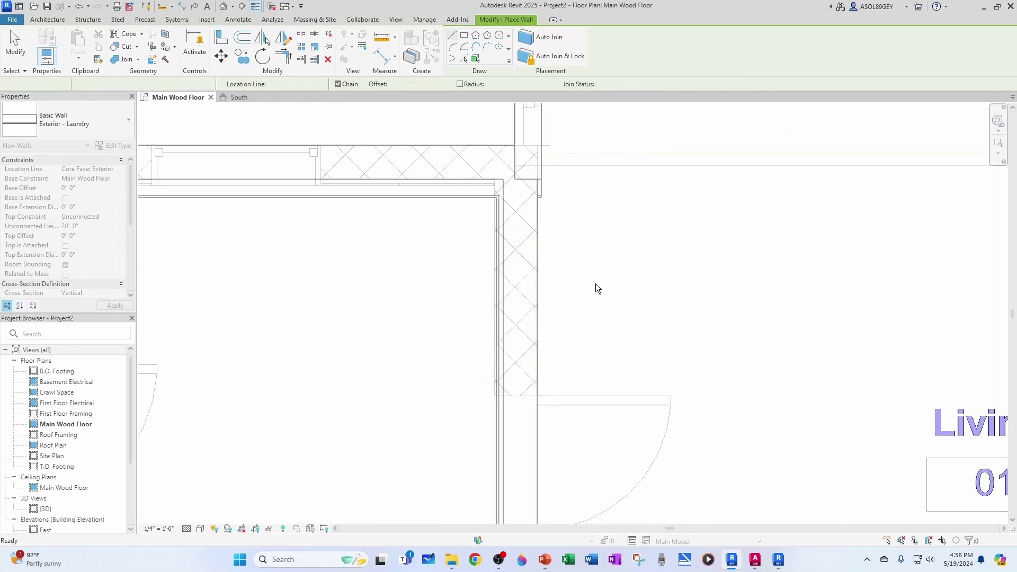
pyautogui.press('Escape')
pyautogui.press('Escape')
pyautogui.scroll(-5, 598, 284)
pyautogui.scroll(2, 605, 274)
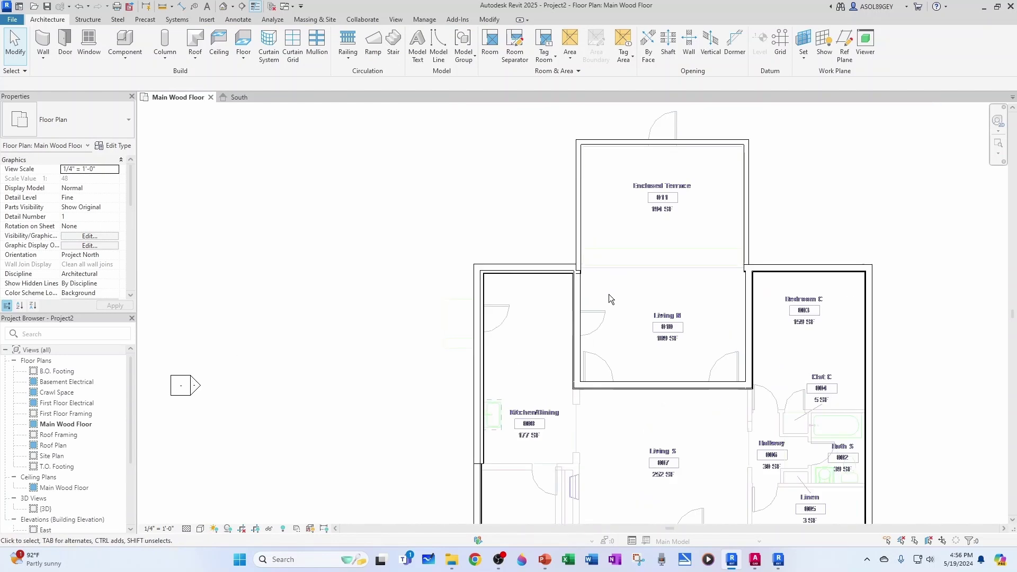
pyautogui.scroll(2, 780, 273)
pyautogui.moveTo(764, 263); pyautogui.dragTo(749, 370, button='middle')
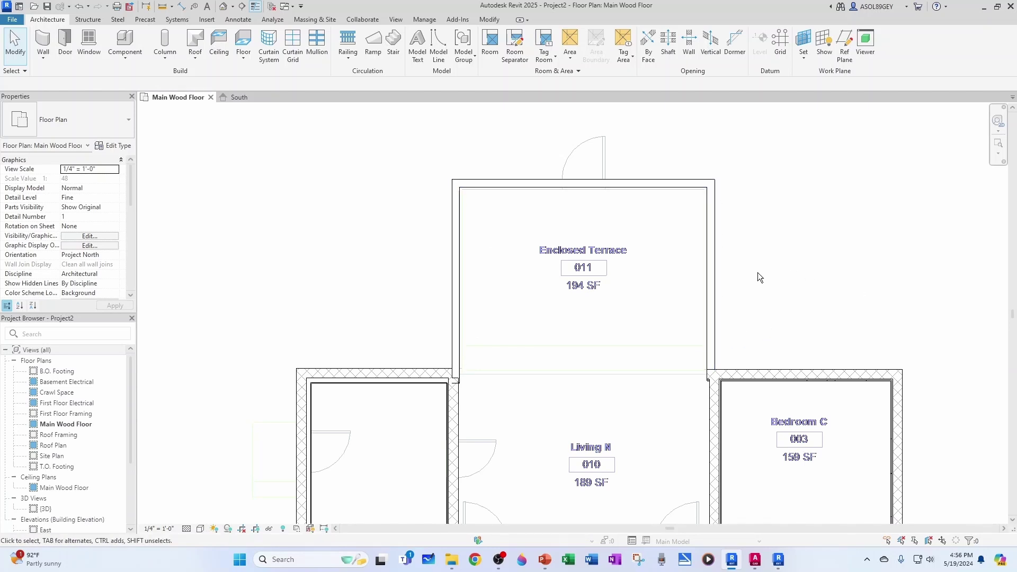
# - Assign the Exterior - Laundry wall type to the Enclosed Terrace's right wall
pyautogui.click(708, 278)
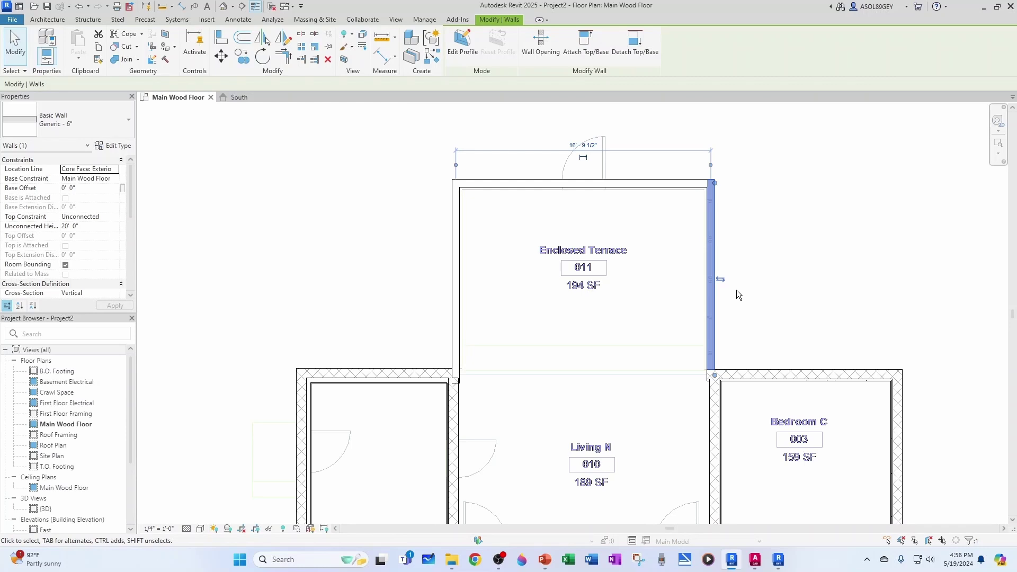
pyautogui.click(90, 126)
pyautogui.scroll(3, 90, 204)
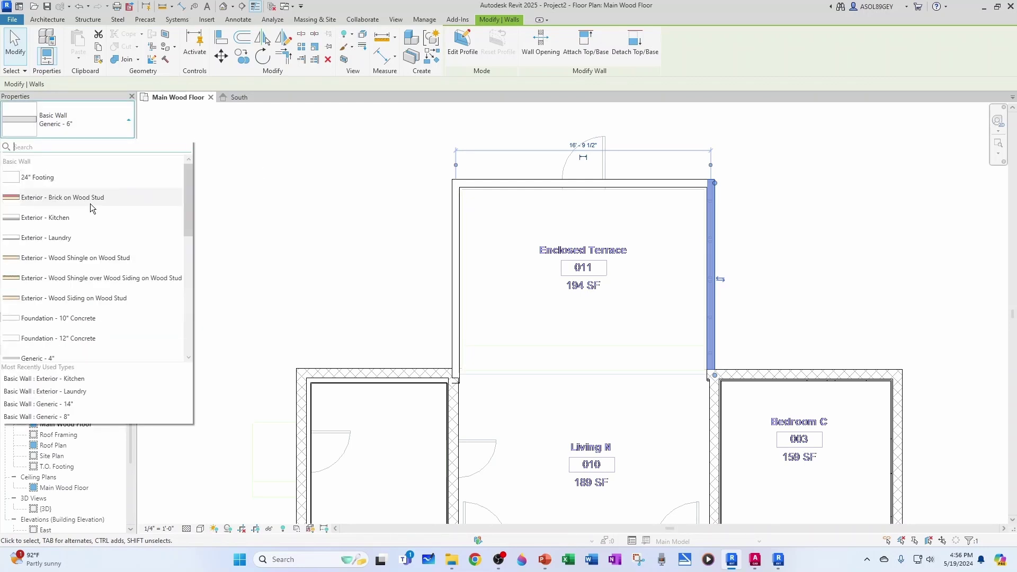
pyautogui.click(80, 238)
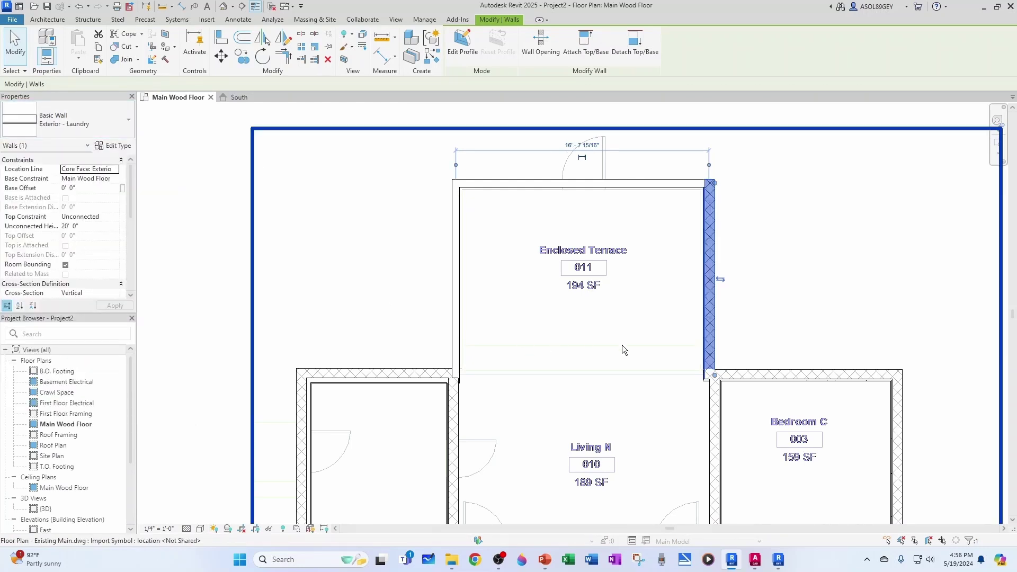
# - Duplicate it as 'Exterior - Florida Room', removing the gypsum finish and thermal/air layers
pyautogui.click(116, 147)
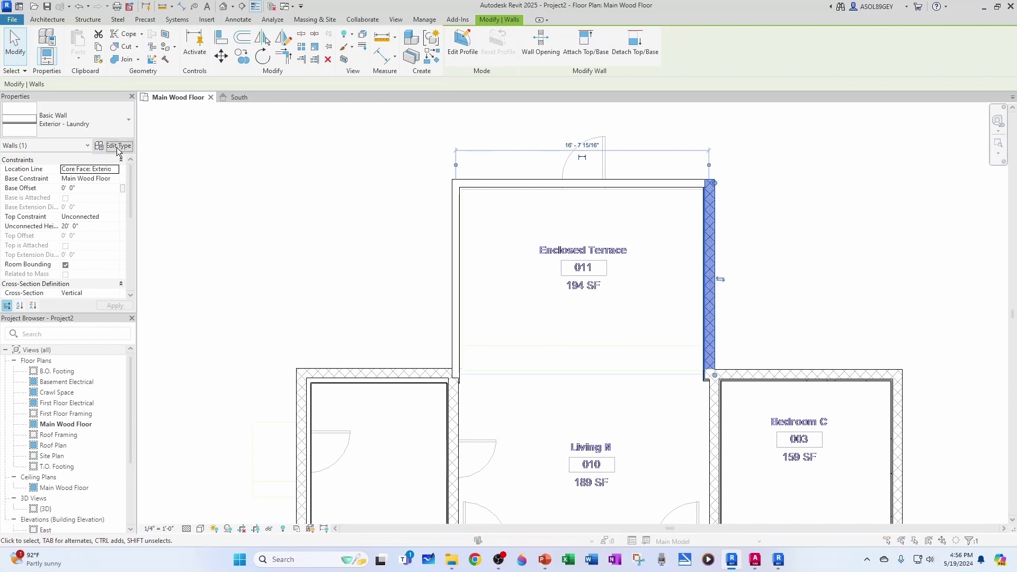
pyautogui.click(780, 171)
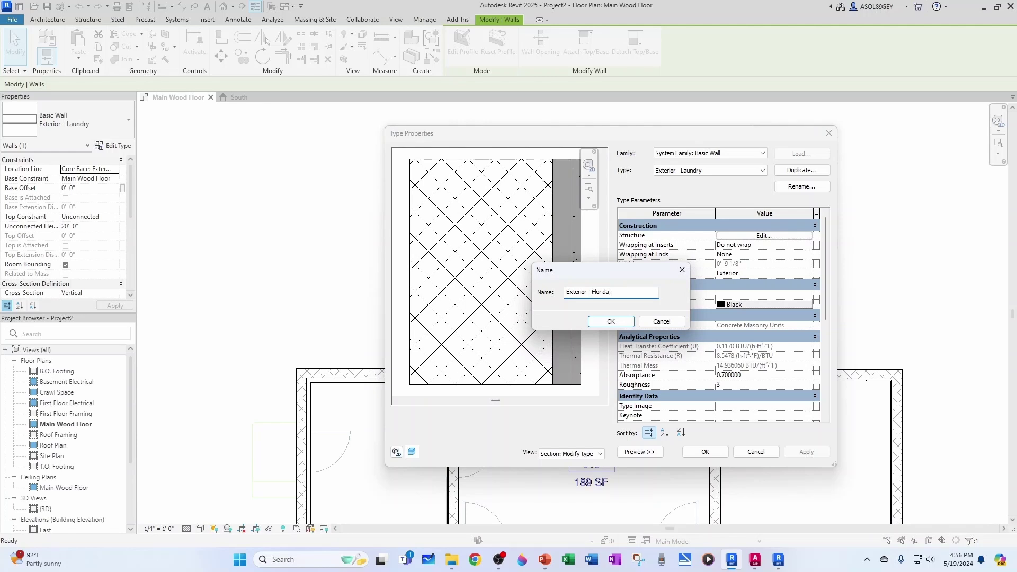
pyautogui.click(619, 321)
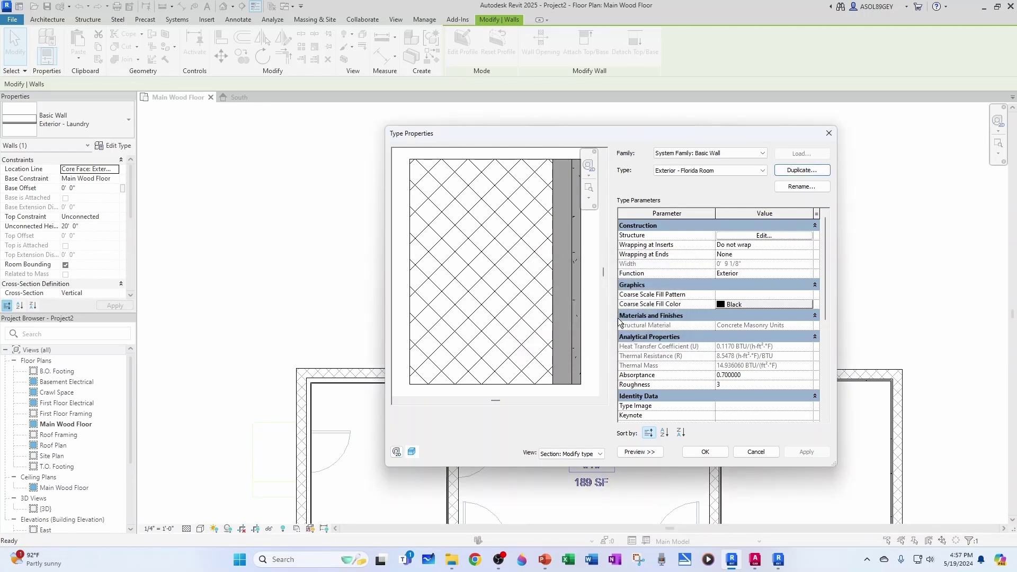
pyautogui.click(746, 236)
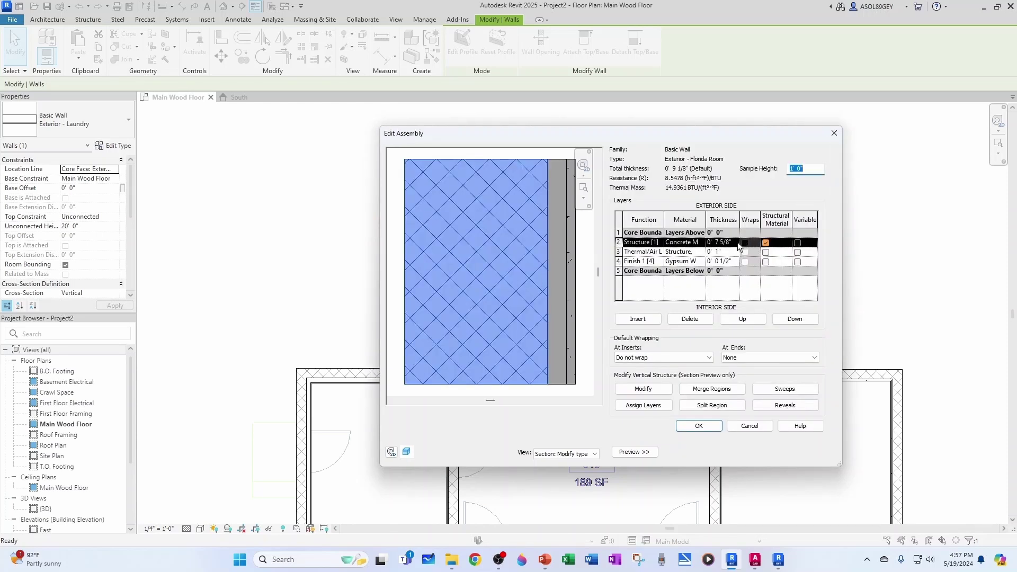
pyautogui.click(643, 262)
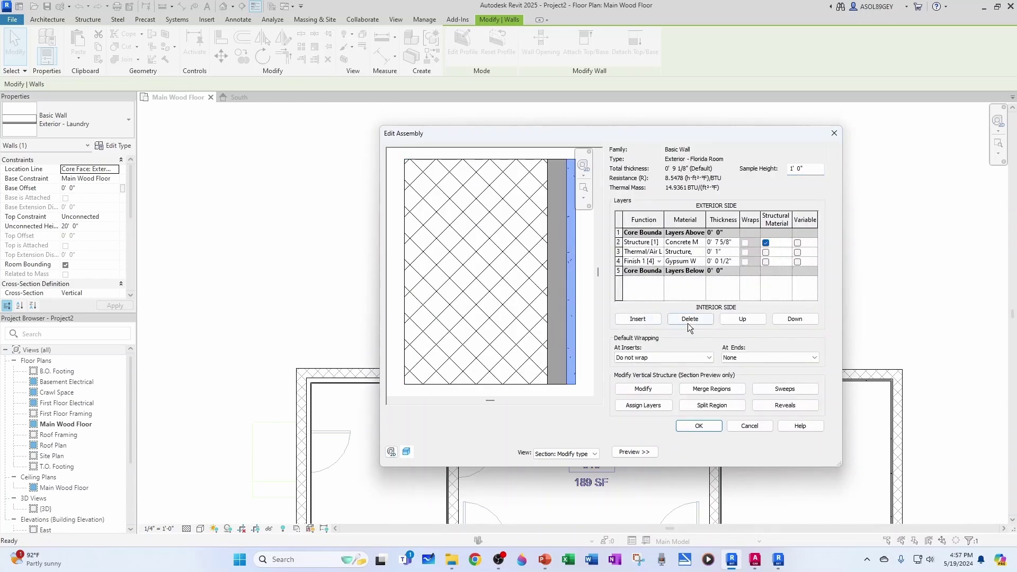
pyautogui.click(687, 320)
pyautogui.click(631, 252)
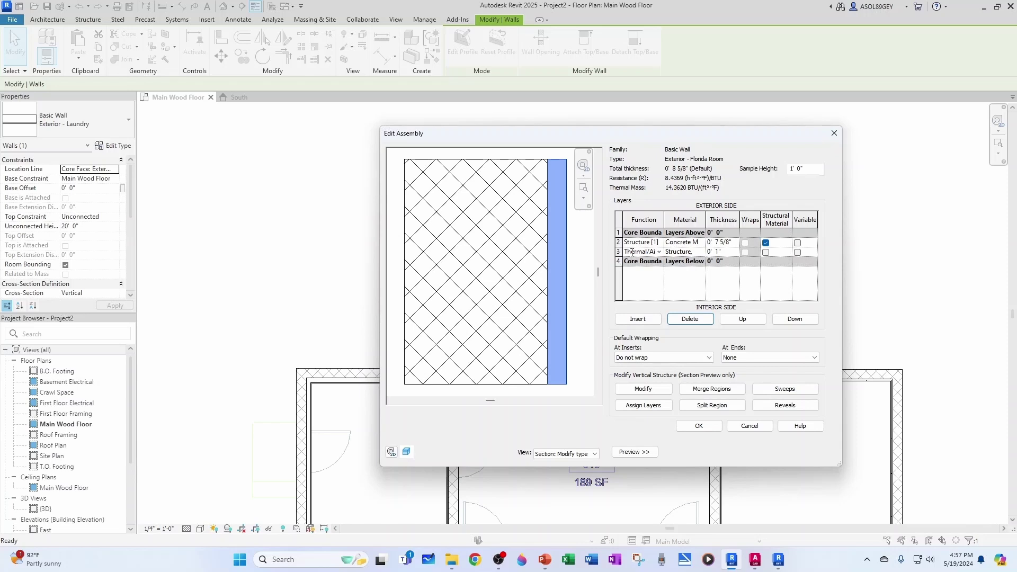
pyautogui.click(690, 319)
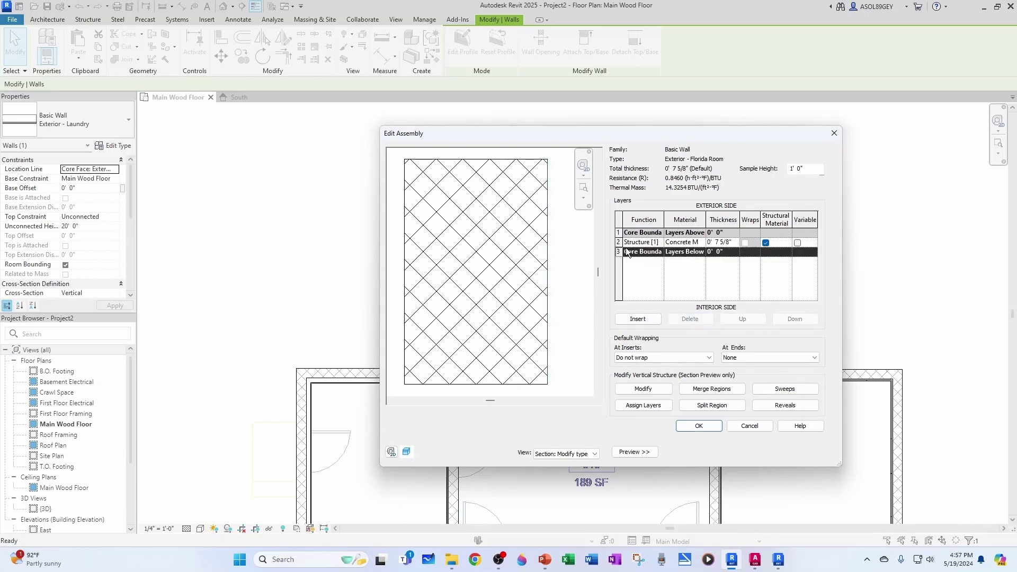
pyautogui.click(699, 427)
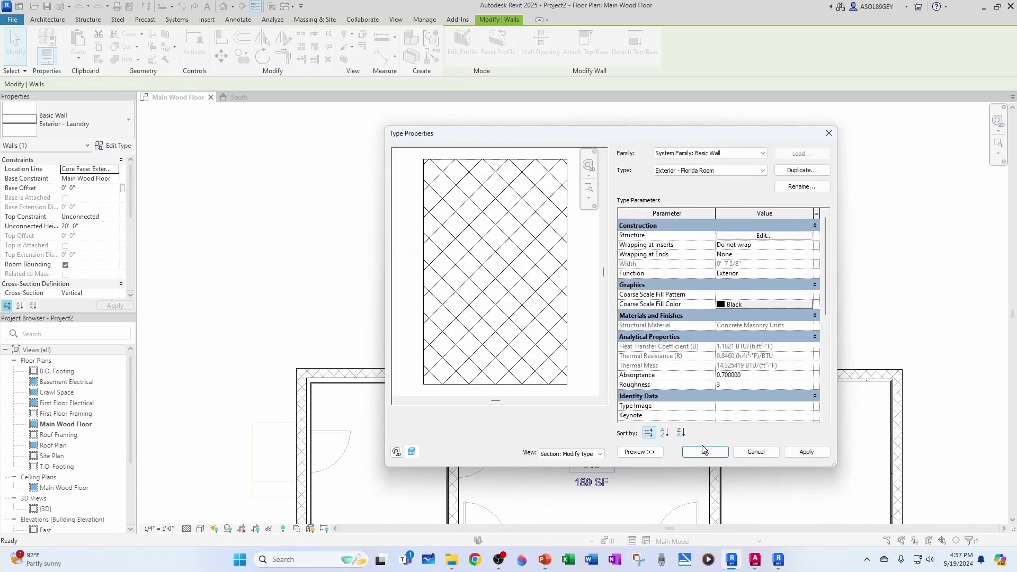
pyautogui.click(705, 451)
# - Assign Exterior - Florida Room to the Enclosed Terrace's top and left walls
pyautogui.click(690, 212)
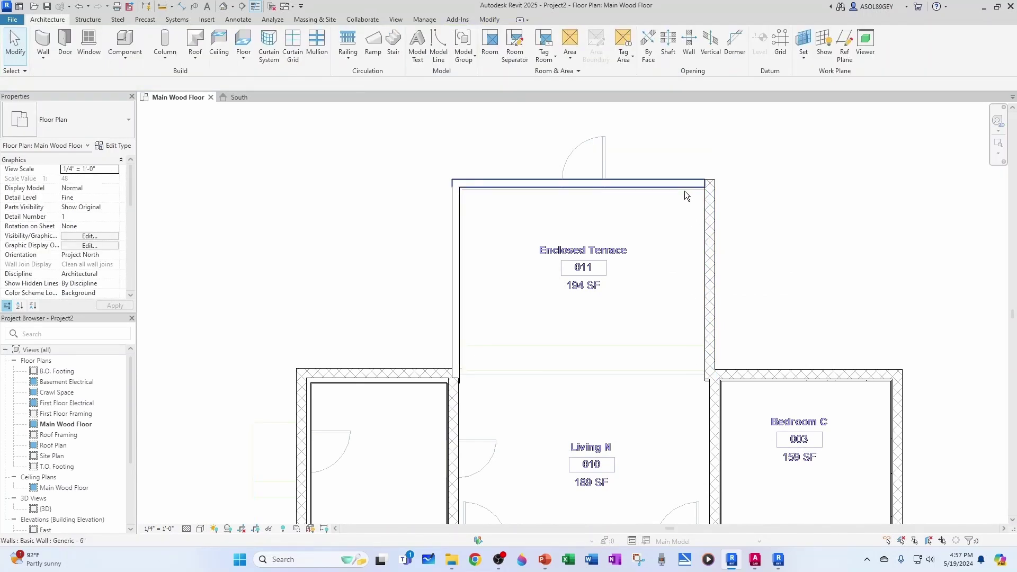
pyautogui.click(684, 193)
pyautogui.keyDown('ctrl'); pyautogui.click(459, 290); pyautogui.keyUp('ctrl')
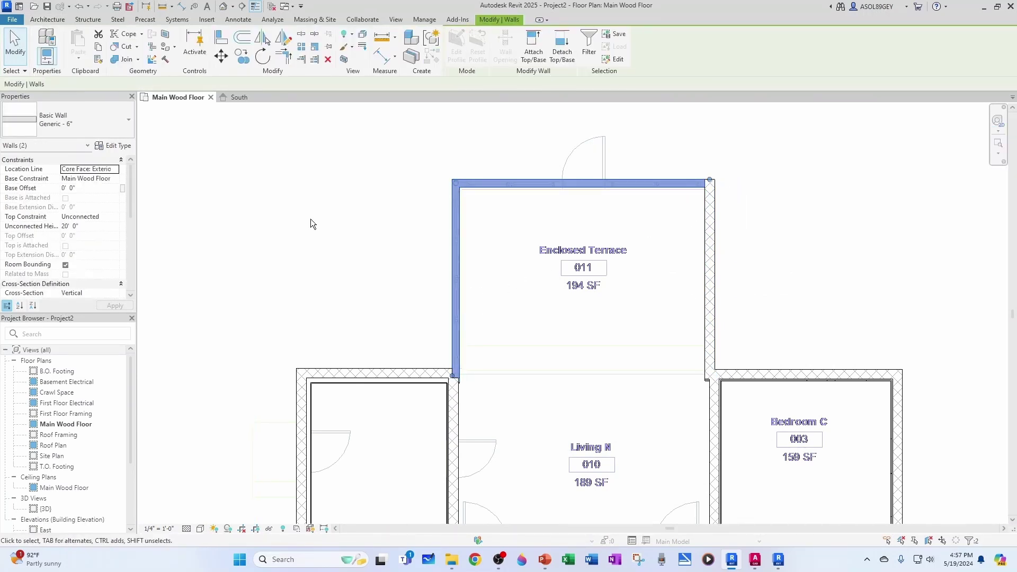
pyautogui.click(58, 122)
pyautogui.scroll(3, 54, 233)
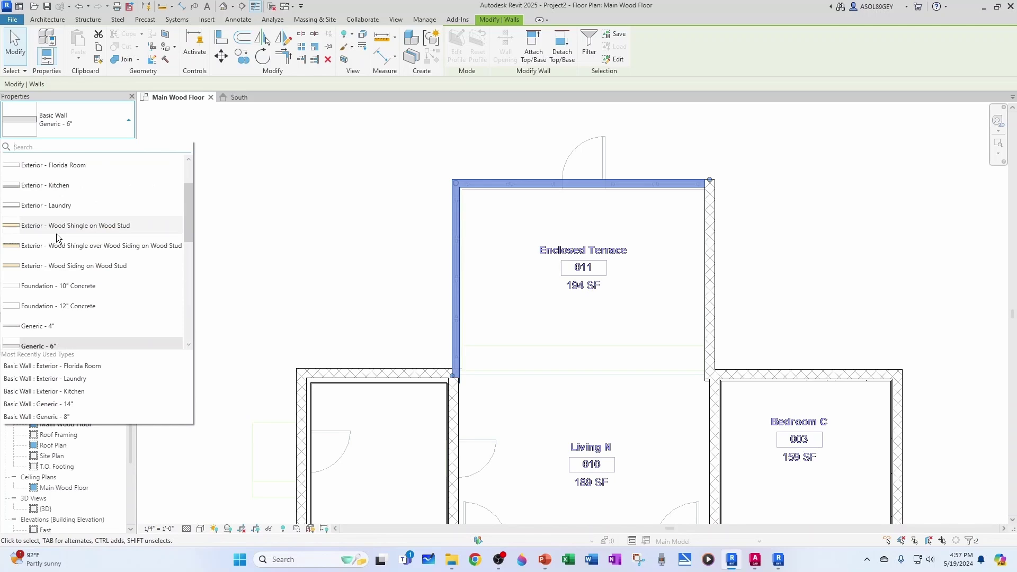
pyautogui.click(80, 165)
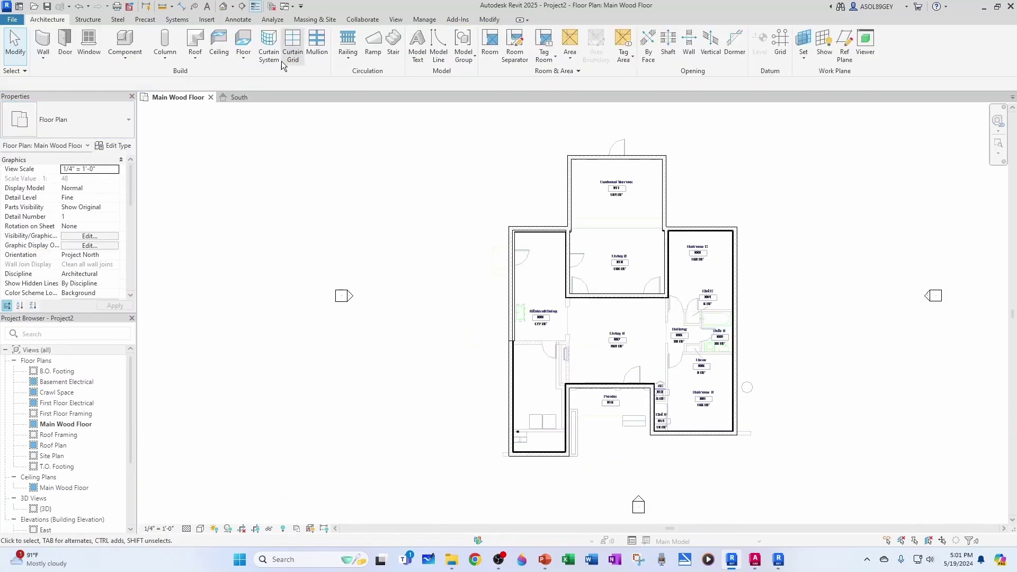
# - Open the default 3D view and orbit the house to a new angle
pyautogui.click(223, 7)
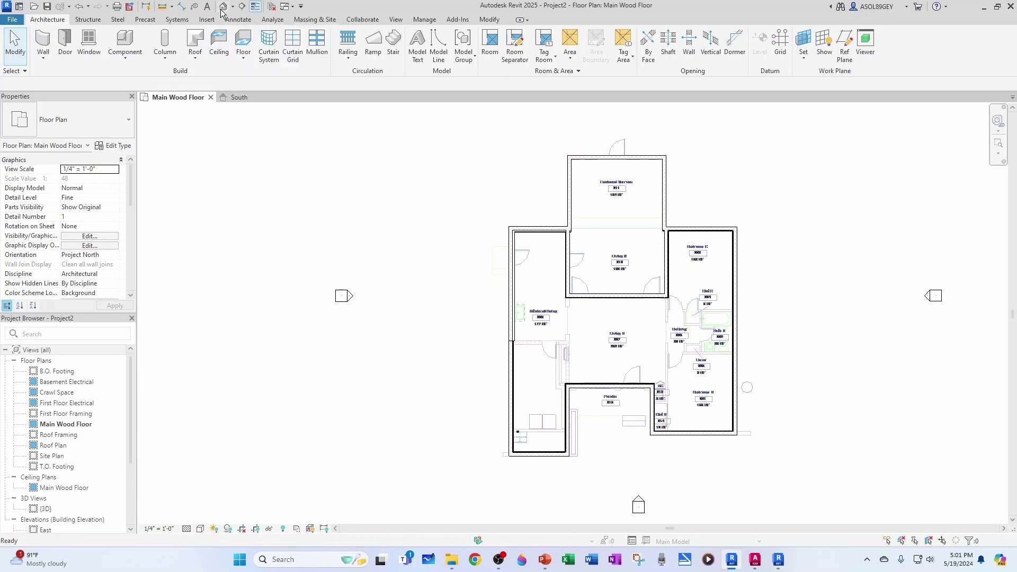
pyautogui.scroll(2, 488, 336)
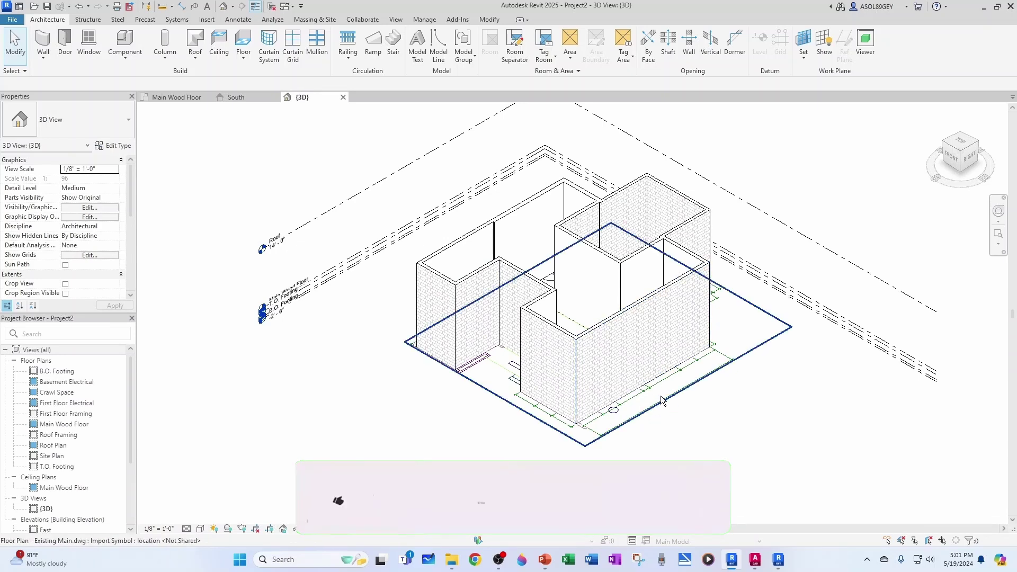
pyautogui.scroll(2, 547, 342)
pyautogui.keyDown('shift'); pyautogui.moveTo(482, 354); pyautogui.dragTo(609, 424, button='middle'); pyautogui.keyUp('shift')
# - Switch the 3D view's visual style to Shaded, then to Realistic
pyautogui.click(214, 527)
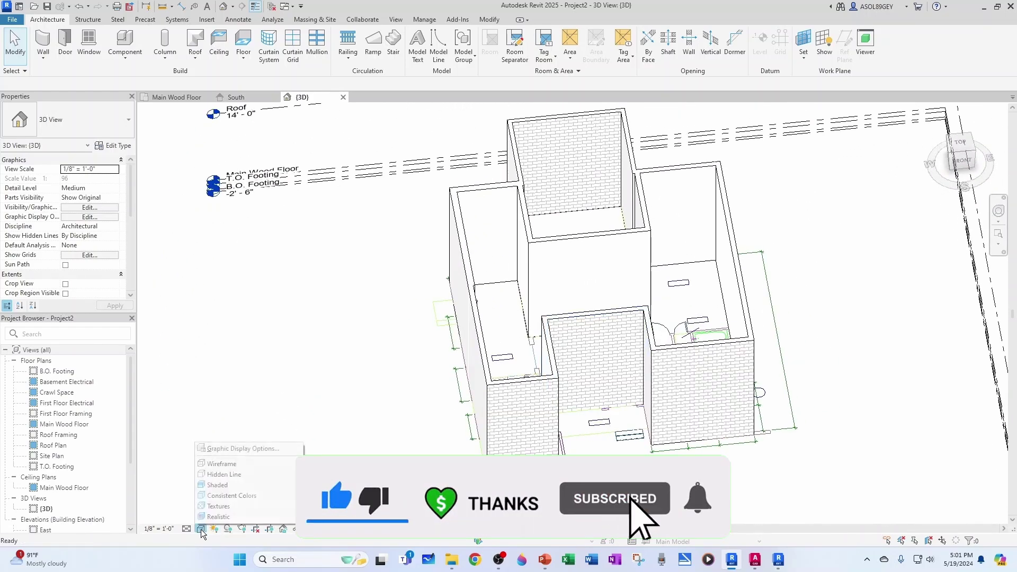
pyautogui.click(230, 484)
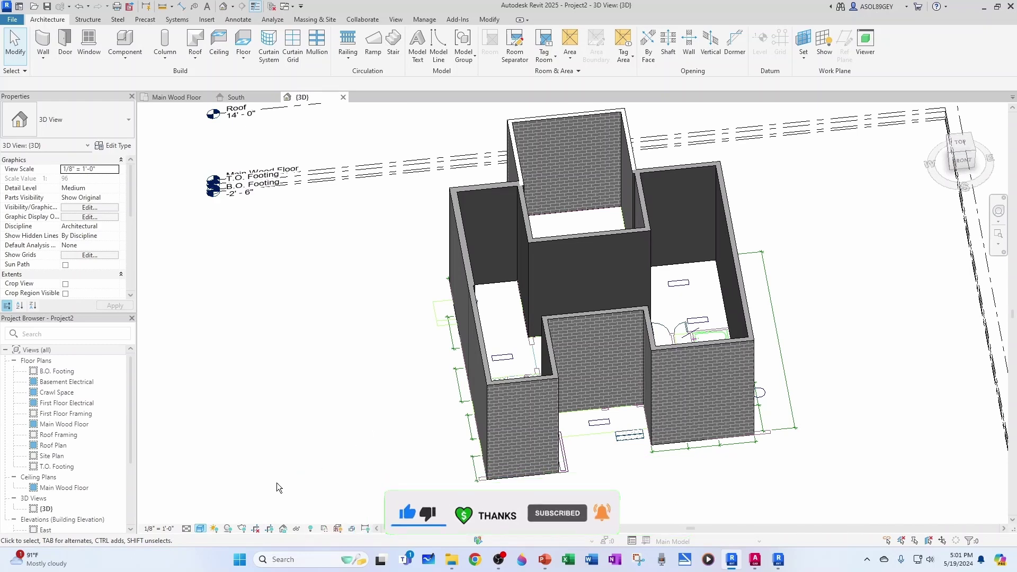
pyautogui.click(201, 528)
pyautogui.click(219, 516)
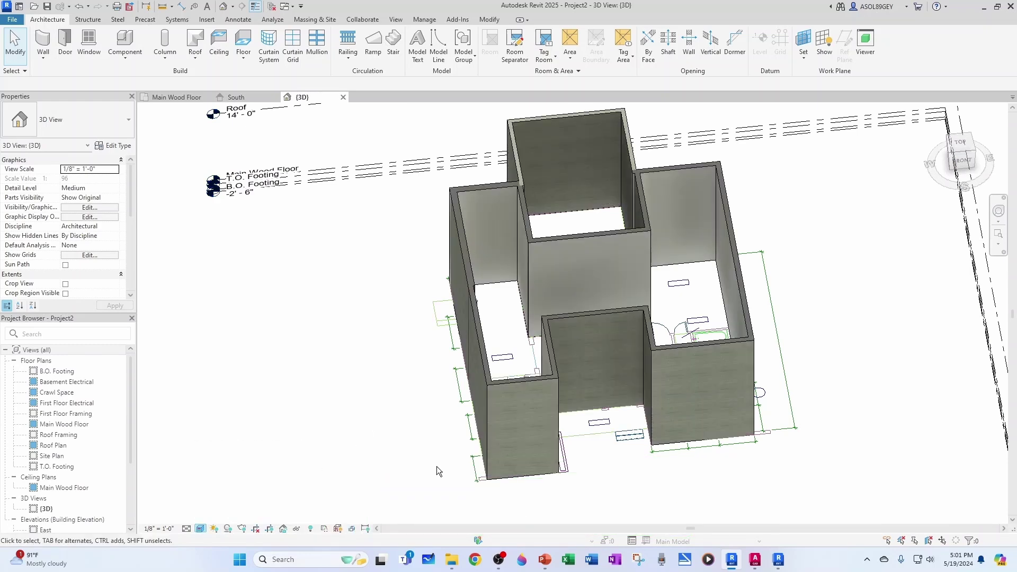
# - Orbit and zoom around the realistic model to inspect the wall corners
pyautogui.scroll(5, 436, 467)
pyautogui.keyDown('shift'); pyautogui.moveTo(438, 468); pyautogui.dragTo(682, 362, button='middle'); pyautogui.keyUp('shift')
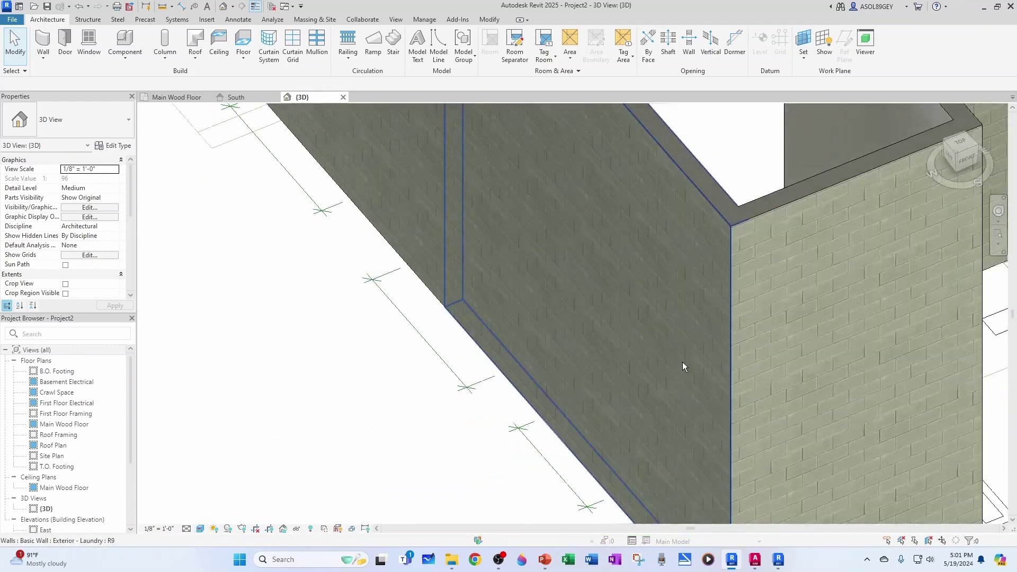
pyautogui.scroll(-3, 646, 380)
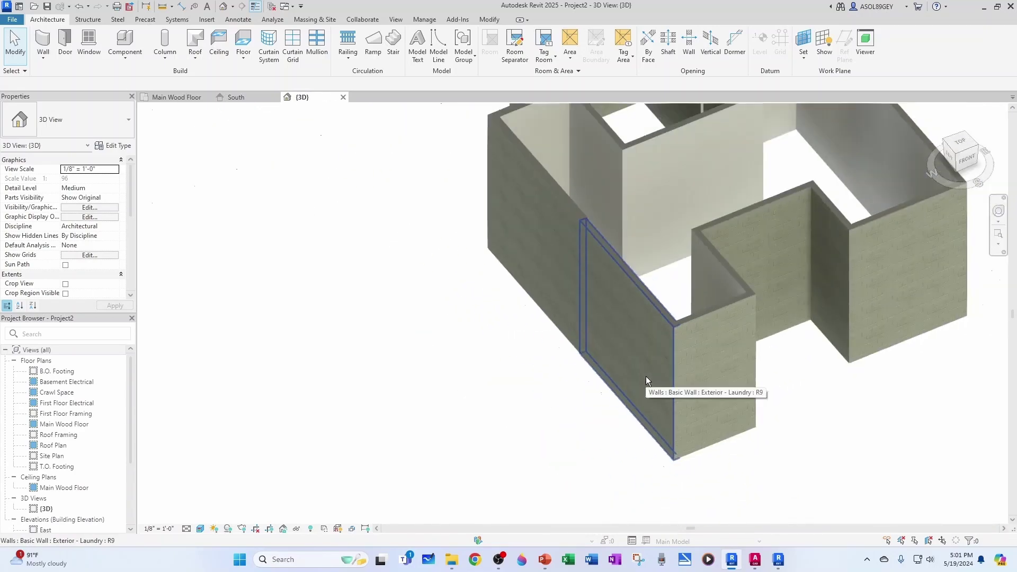
pyautogui.scroll(6, 675, 319)
pyautogui.keyDown('shift'); pyautogui.moveTo(694, 312); pyautogui.dragTo(403, 376, button='middle'); pyautogui.keyUp('shift')
pyautogui.scroll(3, 392, 365)
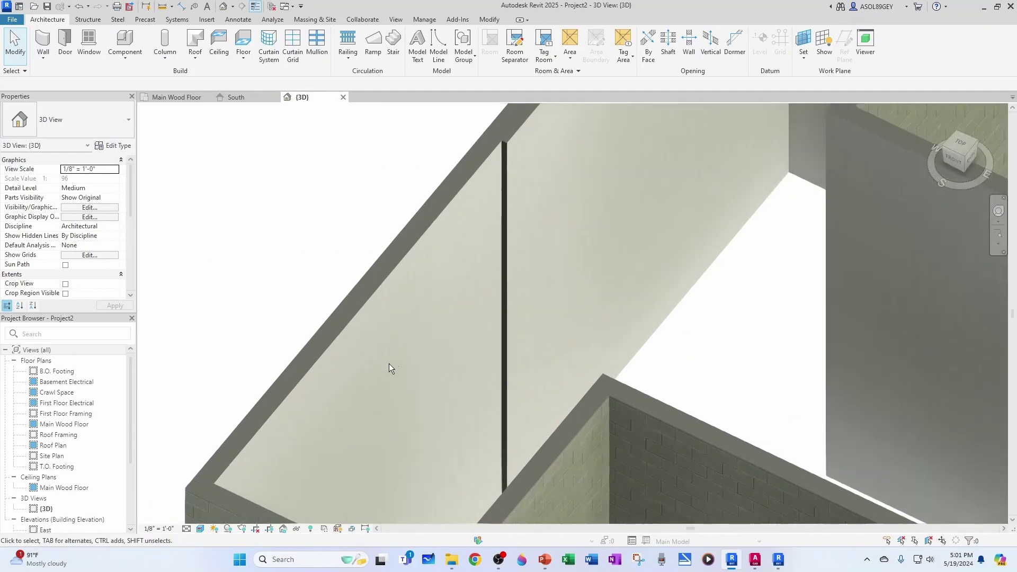
pyautogui.scroll(4, 395, 365)
pyautogui.scroll(-3, 414, 258)
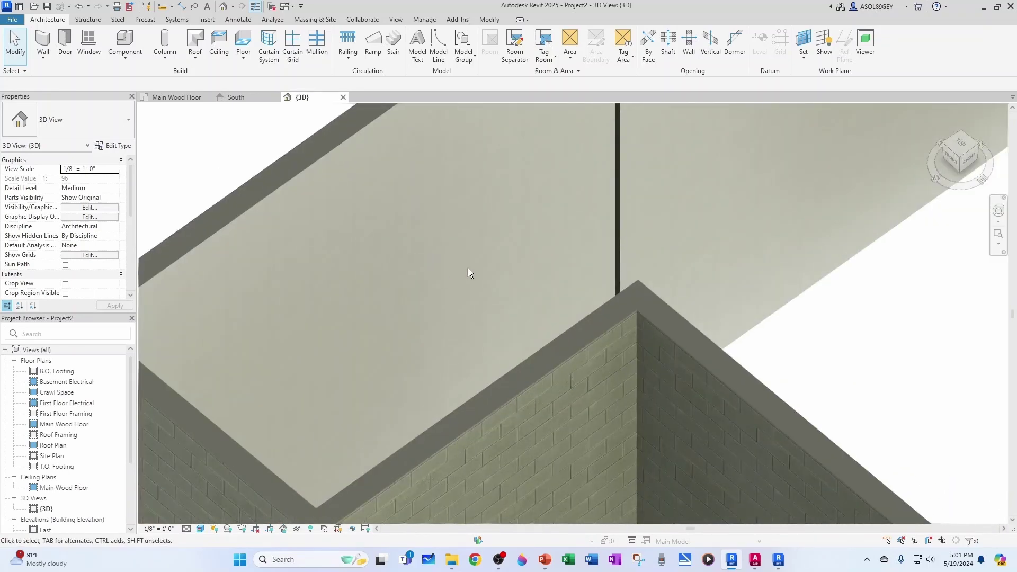
pyautogui.scroll(-3, 516, 349)
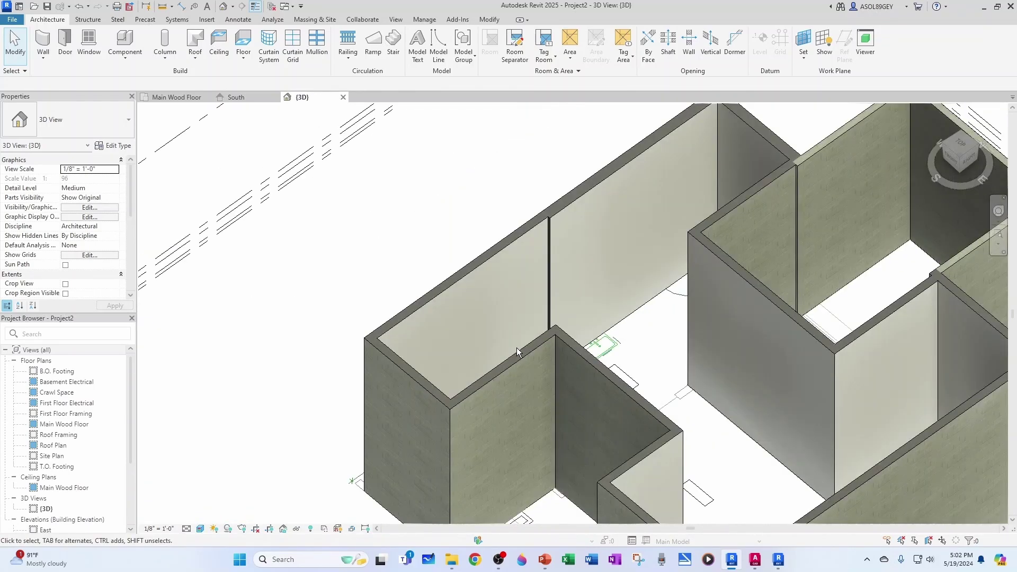
pyautogui.scroll(-5, 516, 347)
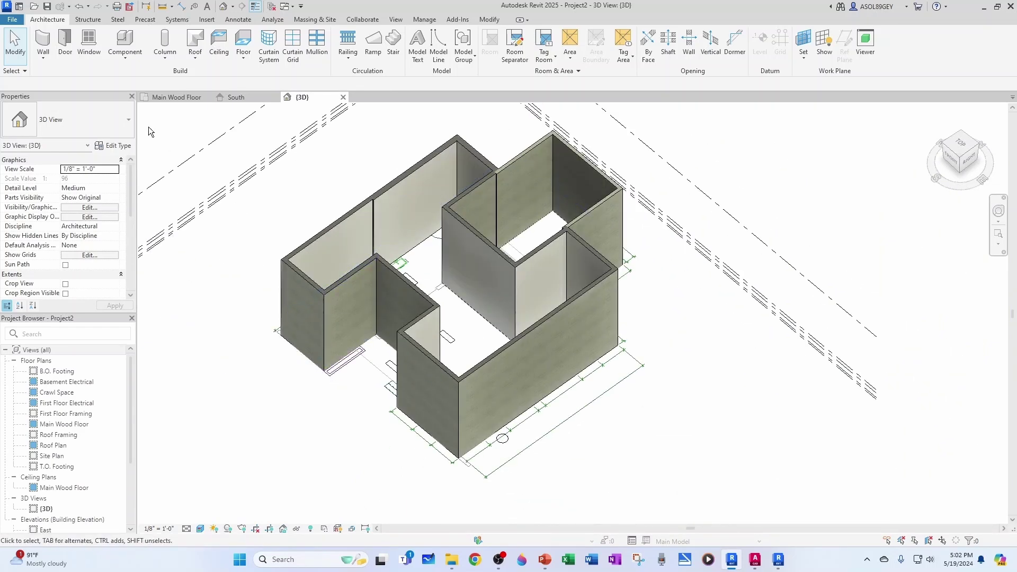
# - Save the project as 'Architectural Exterior Walls' in the 1411 Plans and Models folder
pyautogui.click(12, 21)
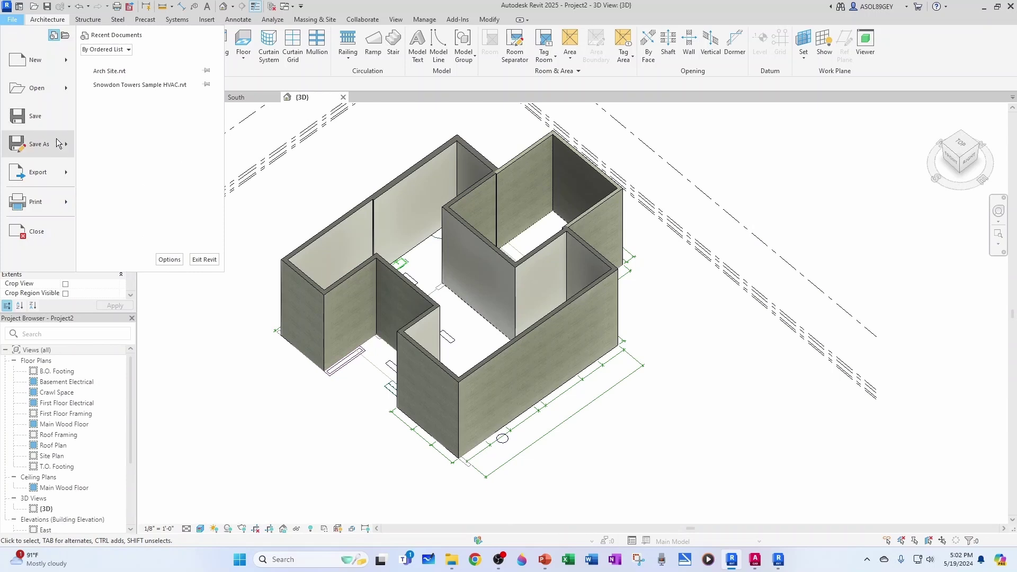
pyautogui.moveTo(46, 147)
pyautogui.click(135, 109)
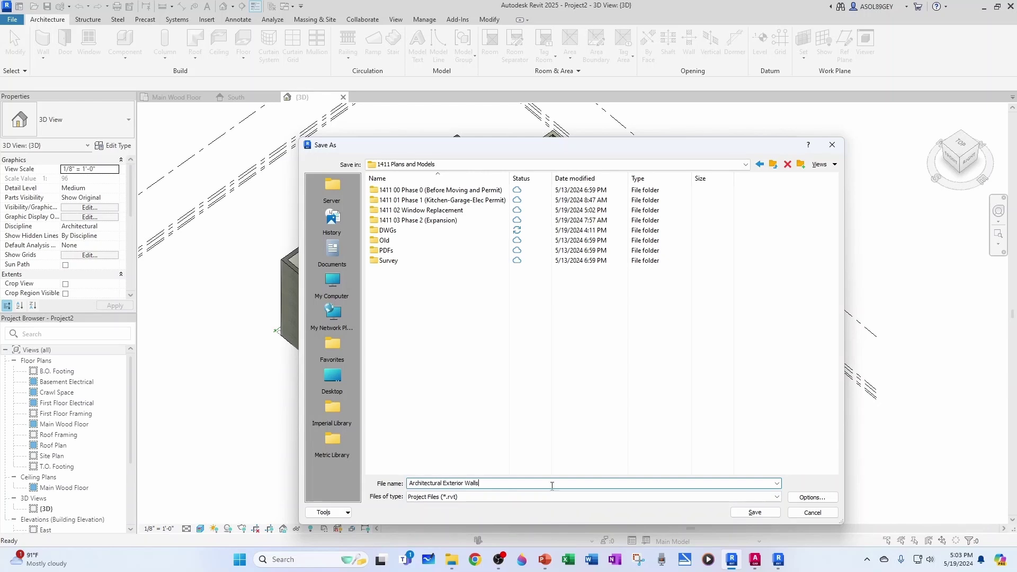
pyautogui.click(754, 512)
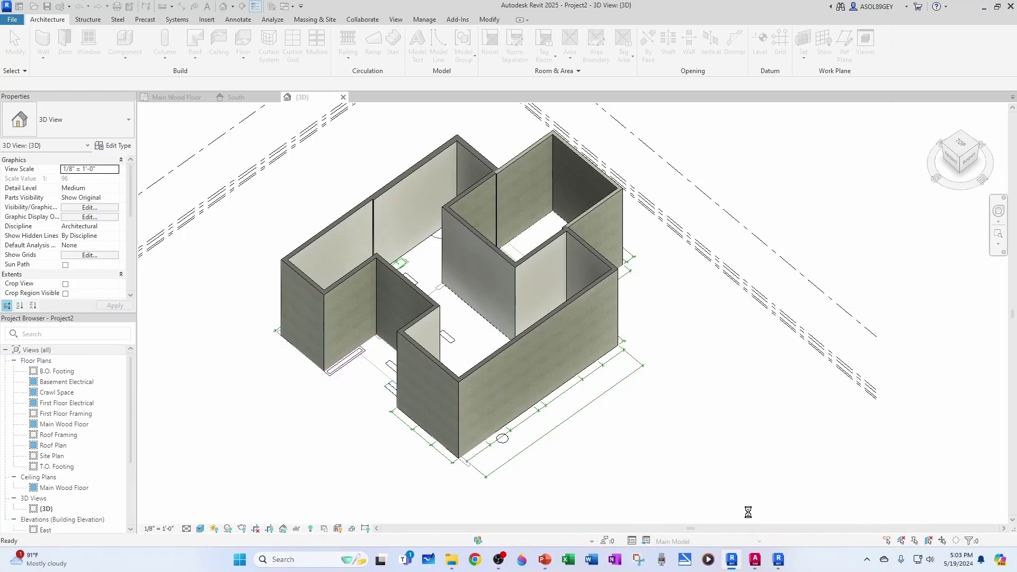